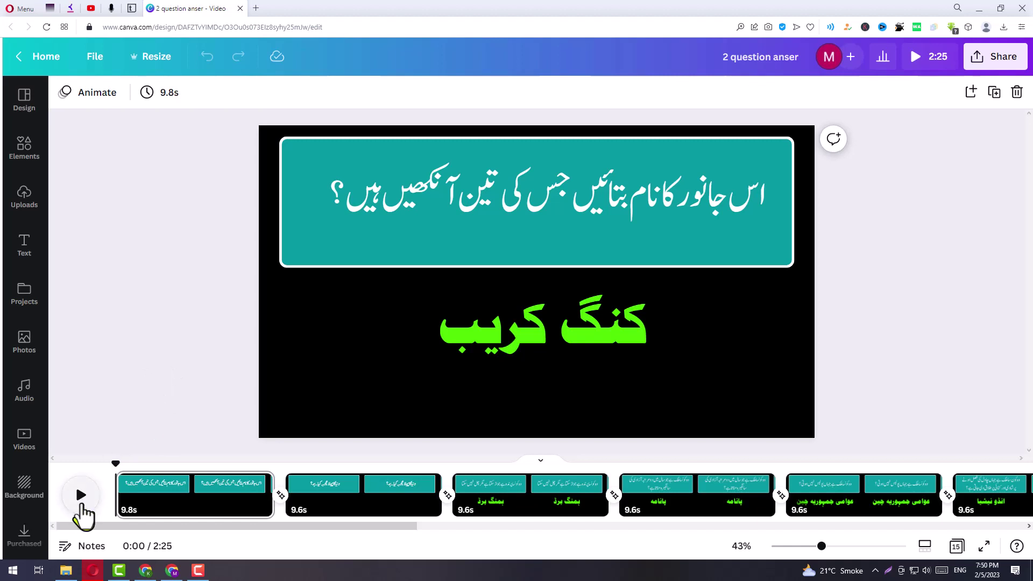
Play the 2:25 Urdu Q&A video preview from the start.
click(82, 497)
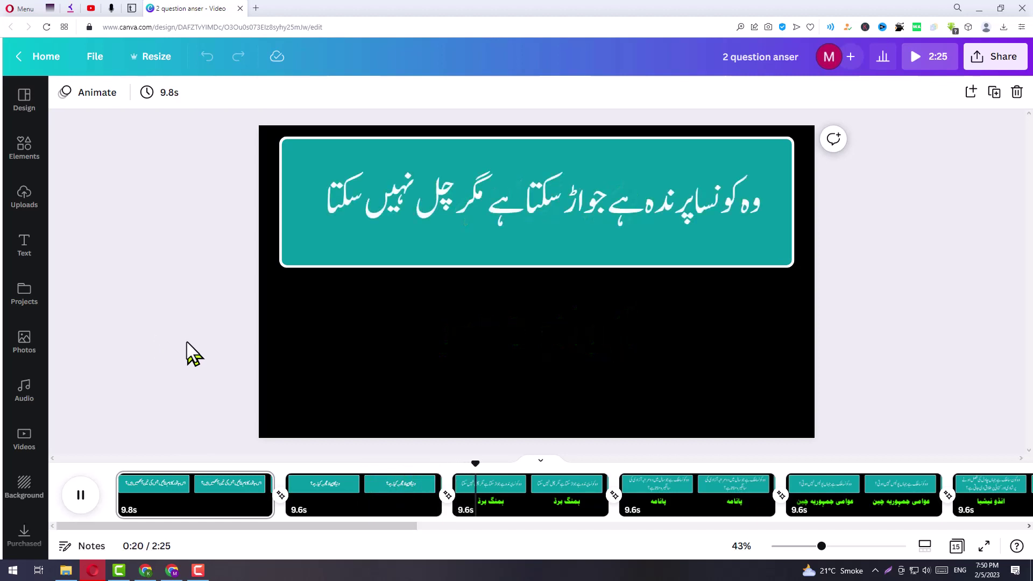
Pause the Canva preview and boost the VLC volume to 200%.
click(83, 496)
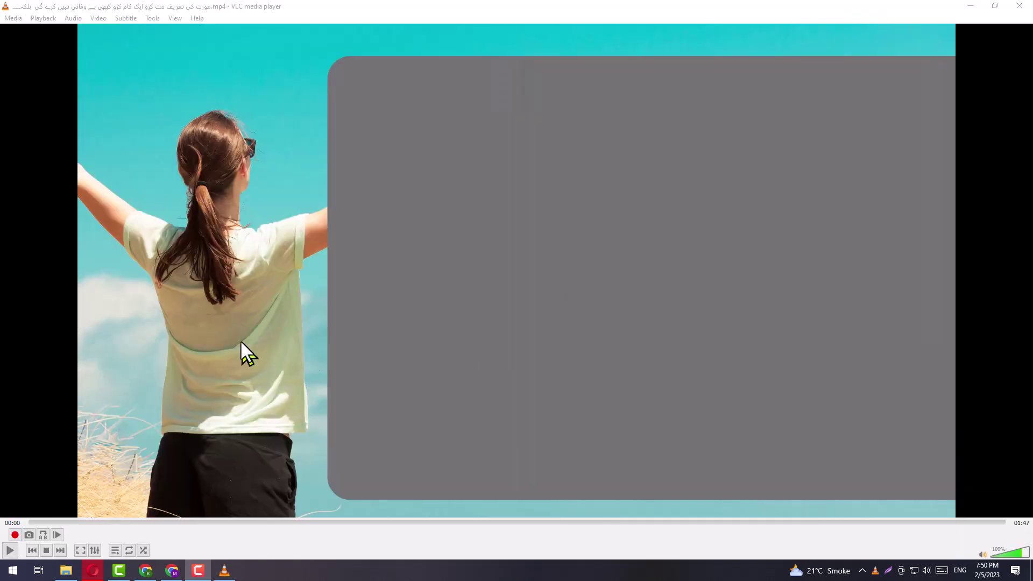
scroll(150, 418, up, 6)
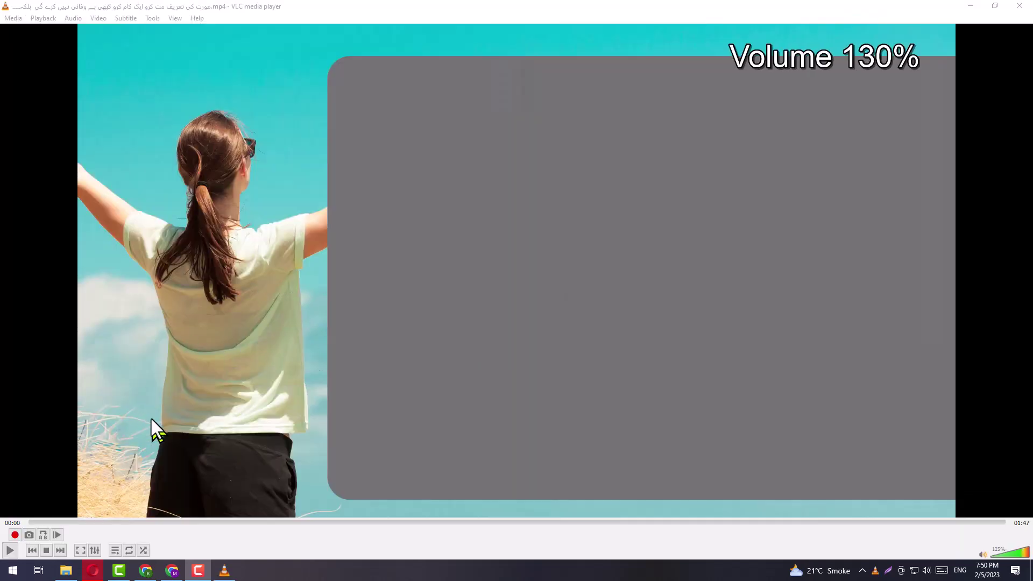
scroll(151, 418, up, 12)
scroll(150, 418, up, 1)
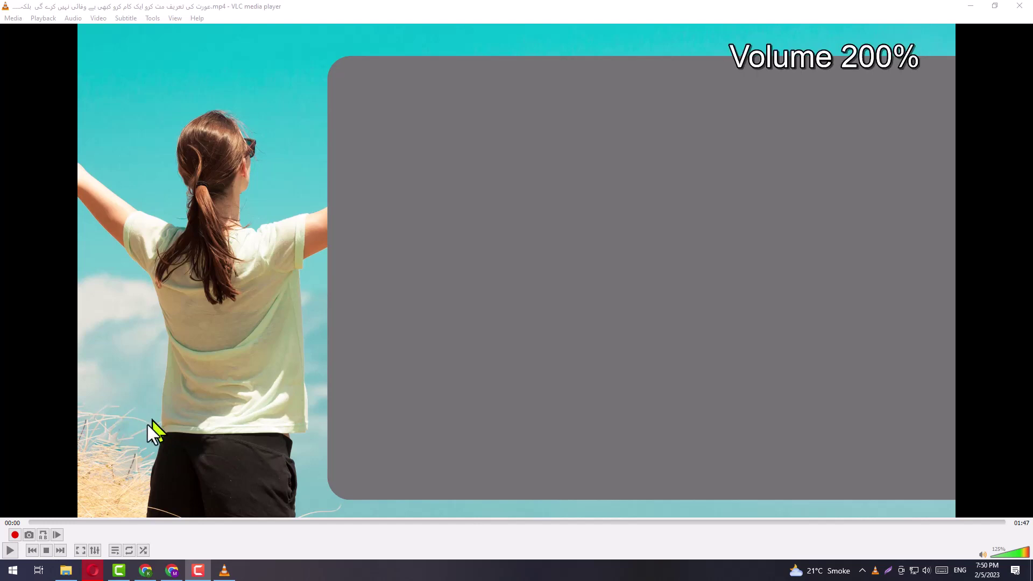
Play the Urdu clip in VLC up to 0:21, then close the player.
click(10, 550)
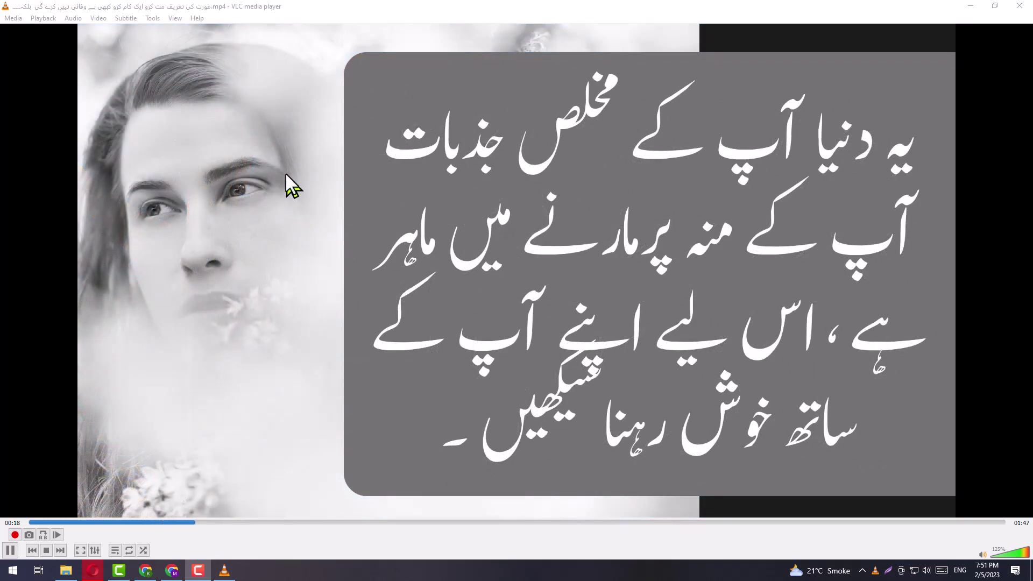
click(10, 550)
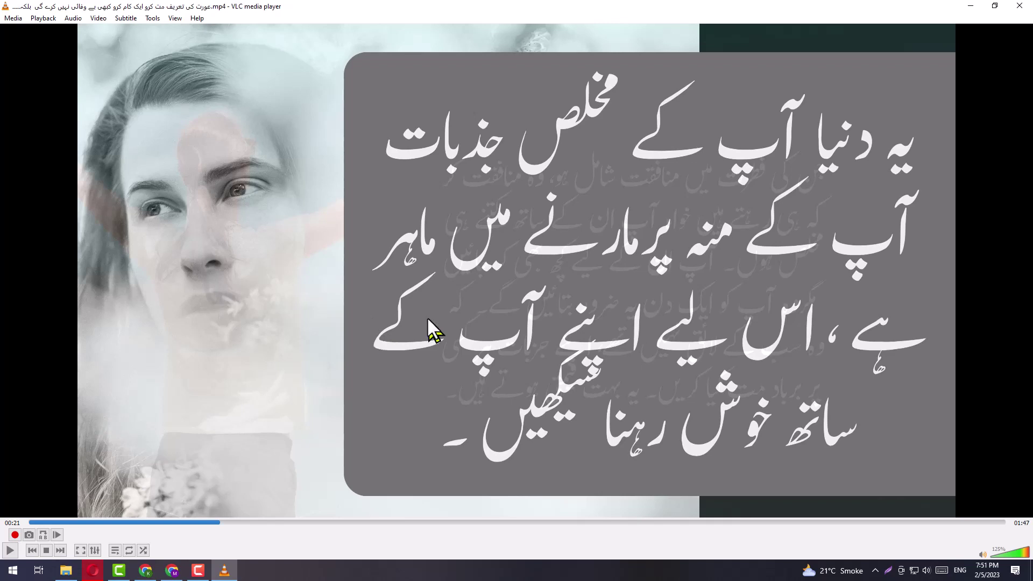
click(1019, 6)
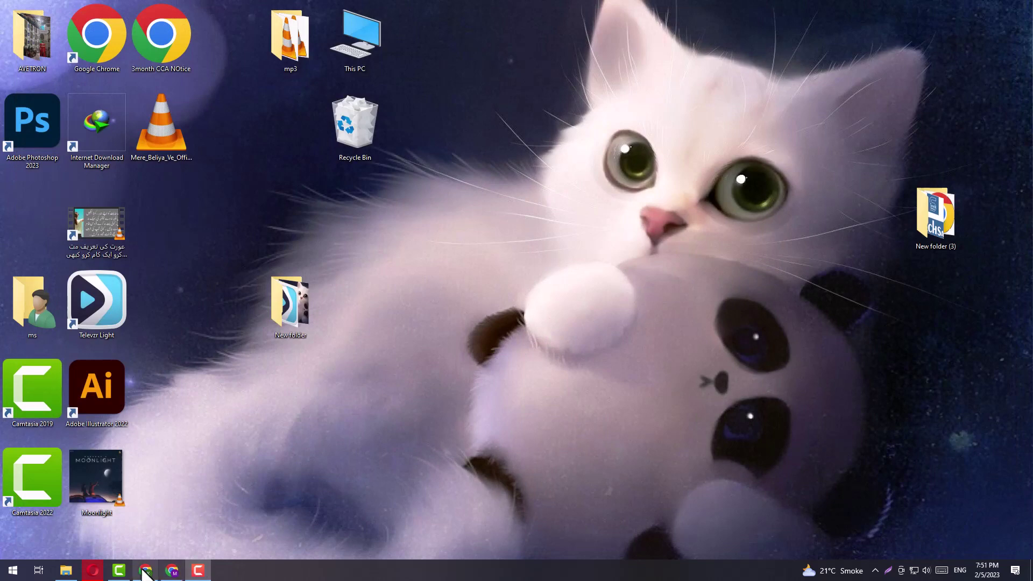
Bring Chrome back and open Google Drive's My Drive in a new tab.
click(144, 570)
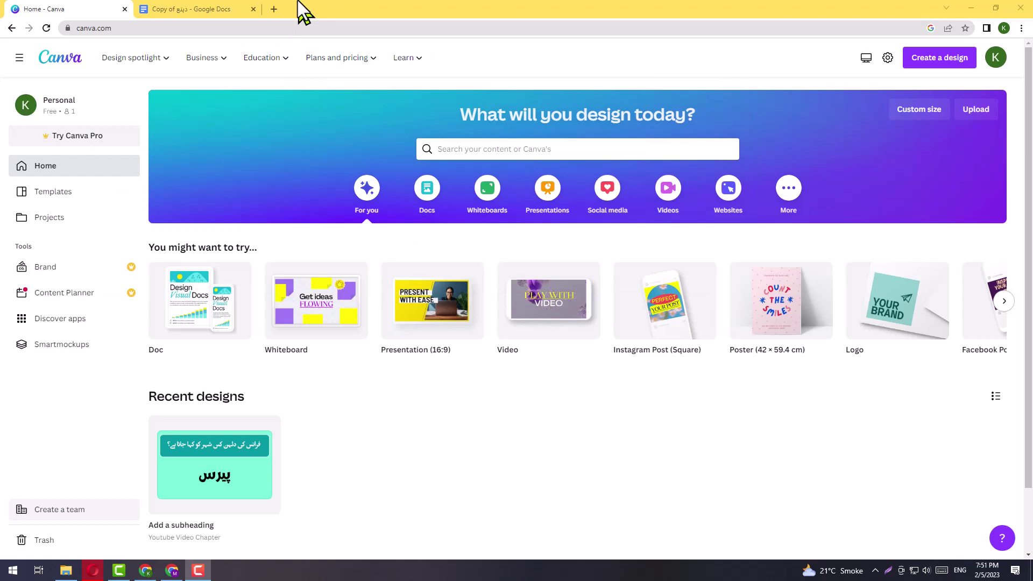
click(171, 11)
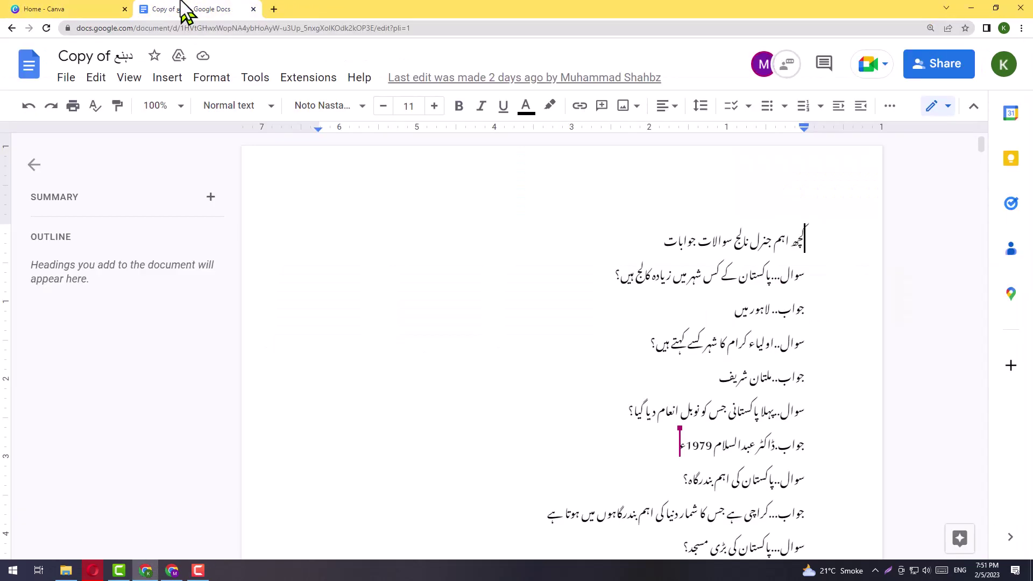
click(274, 9)
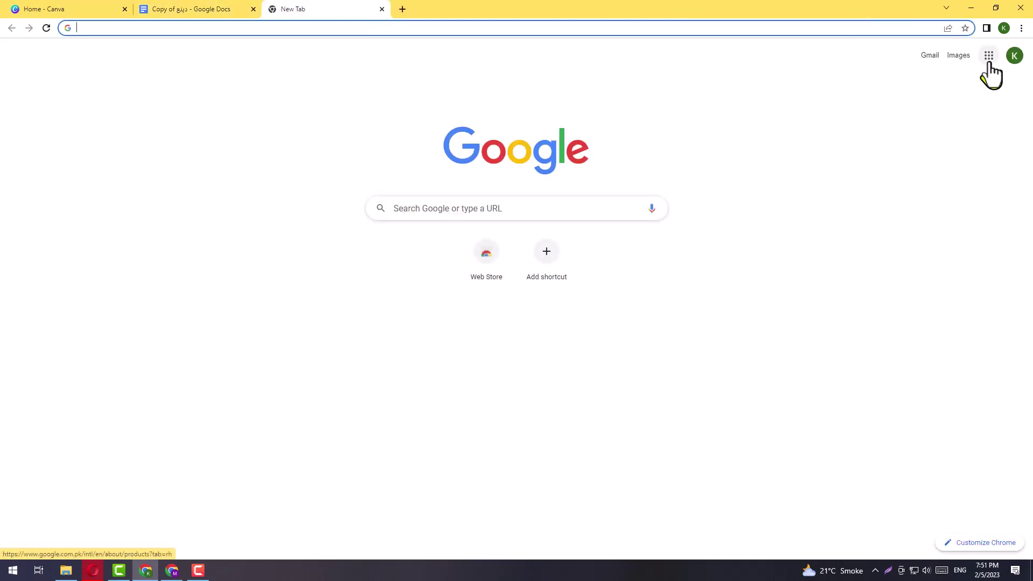
click(989, 55)
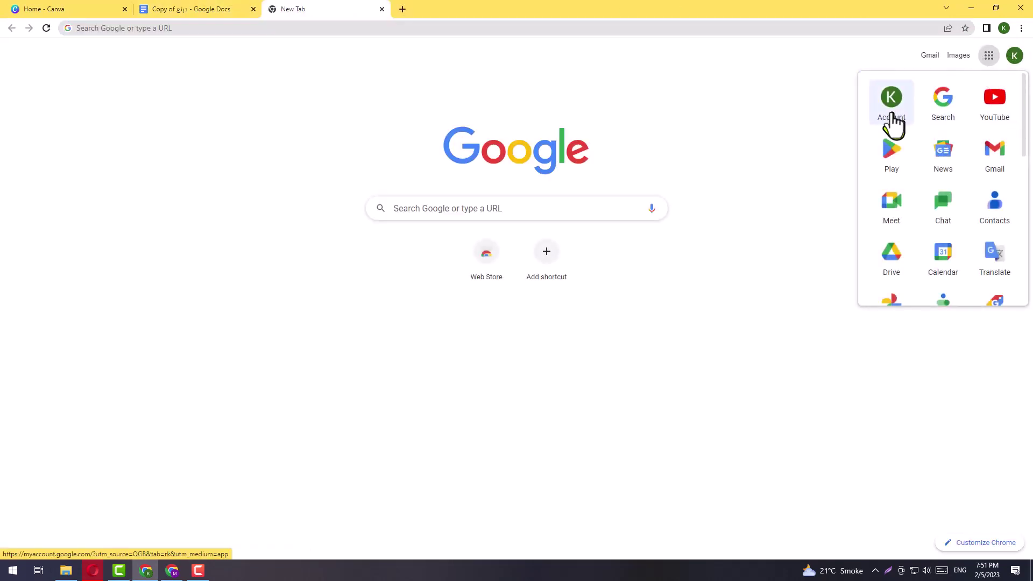
scroll(887, 252, down, 1)
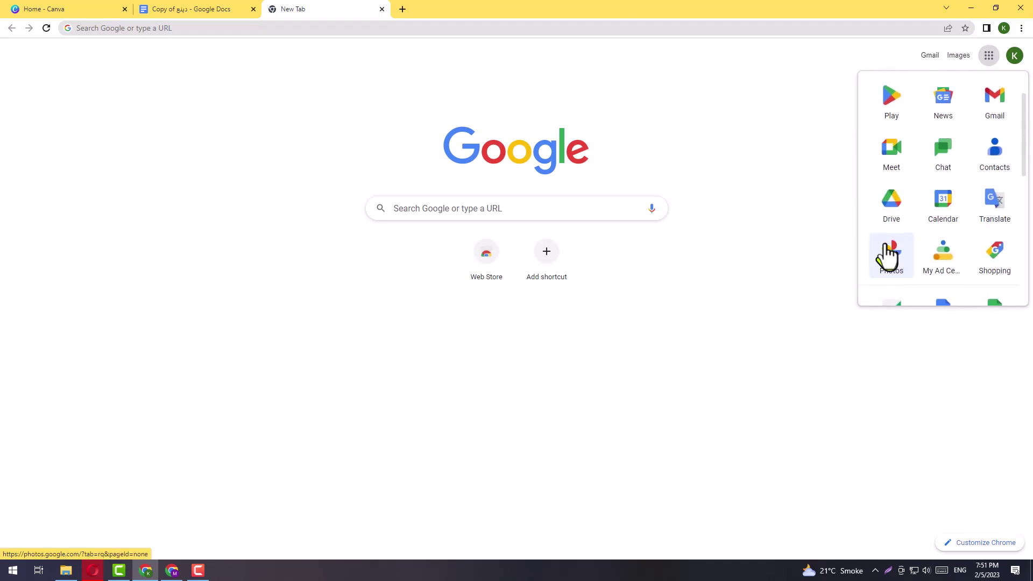
click(890, 218)
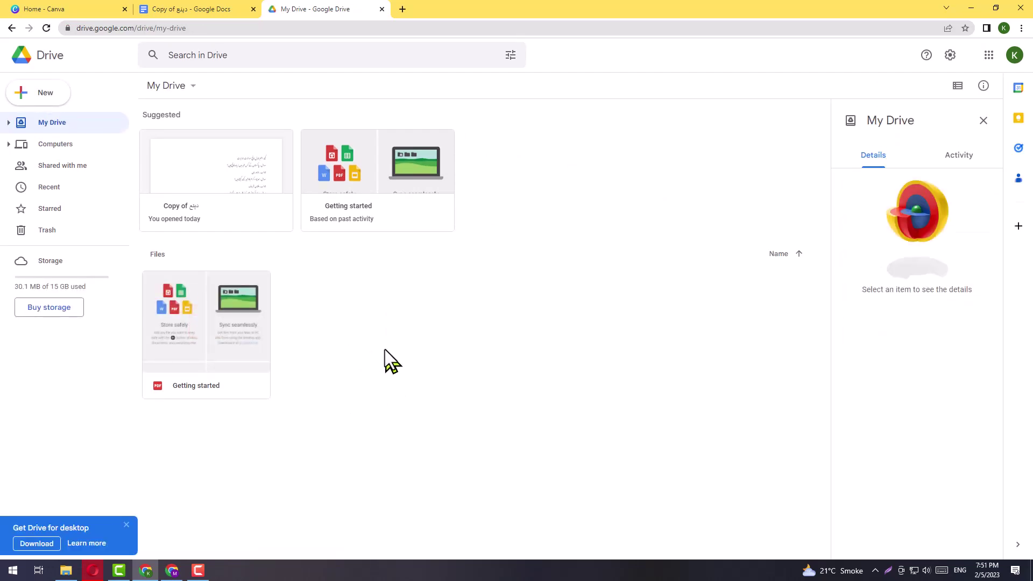
Create a new Google Drive folder named 'info world'.
click(983, 121)
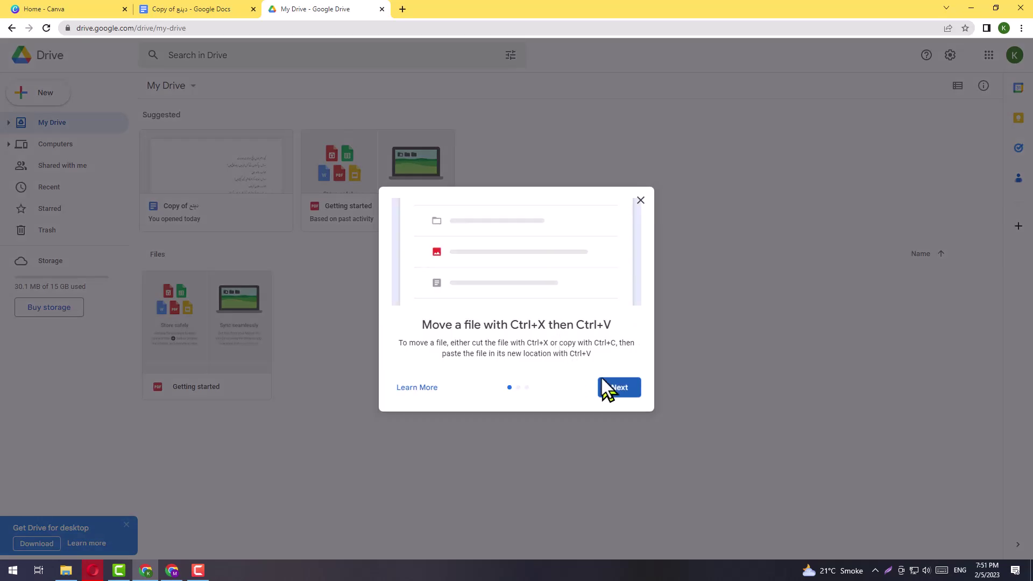
click(640, 201)
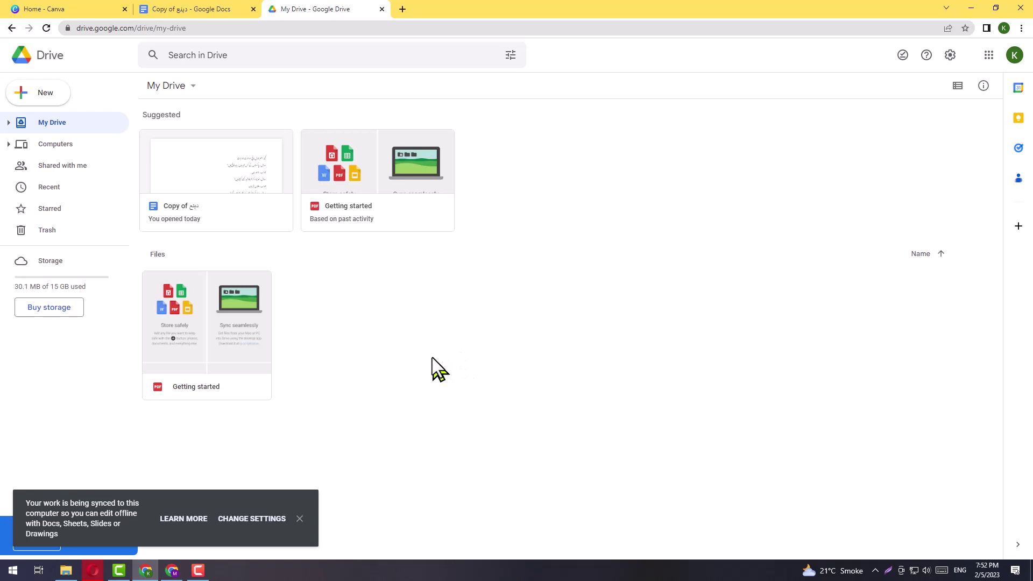
click(35, 96)
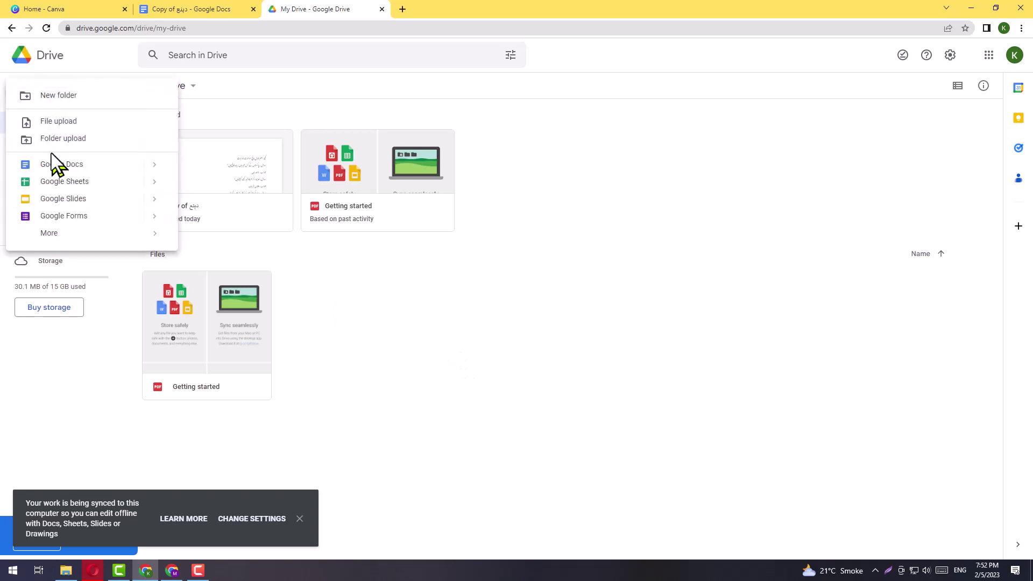
click(60, 96)
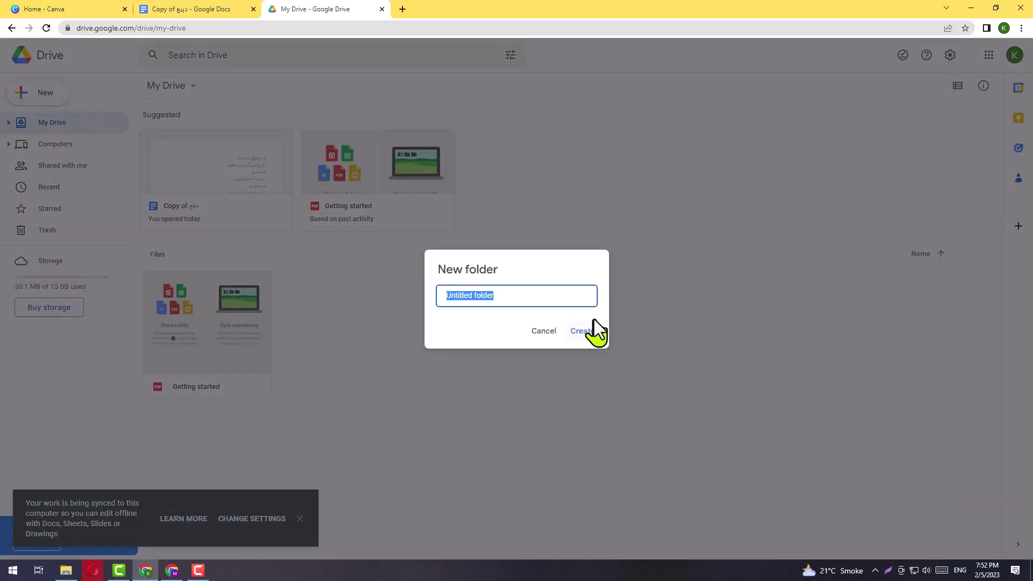
click(533, 296)
drag(525, 298, 406, 302)
text(ifo)
key(BackSpace)
key(BackSpace)
key(BackSpace)
text(info)
text( world)
click(582, 333)
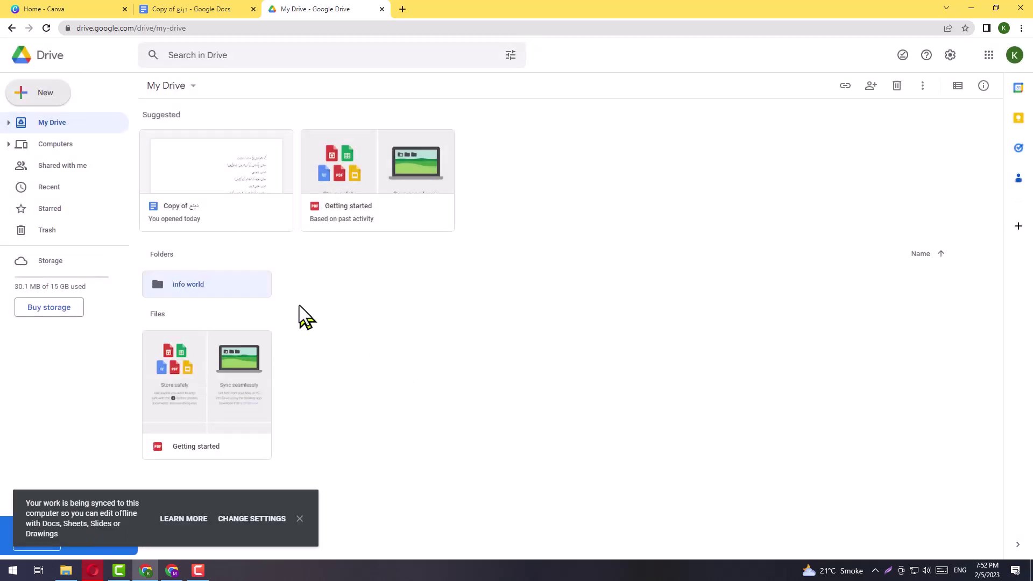
Create a blank Google Docs document inside the info world folder.
double_click(191, 290)
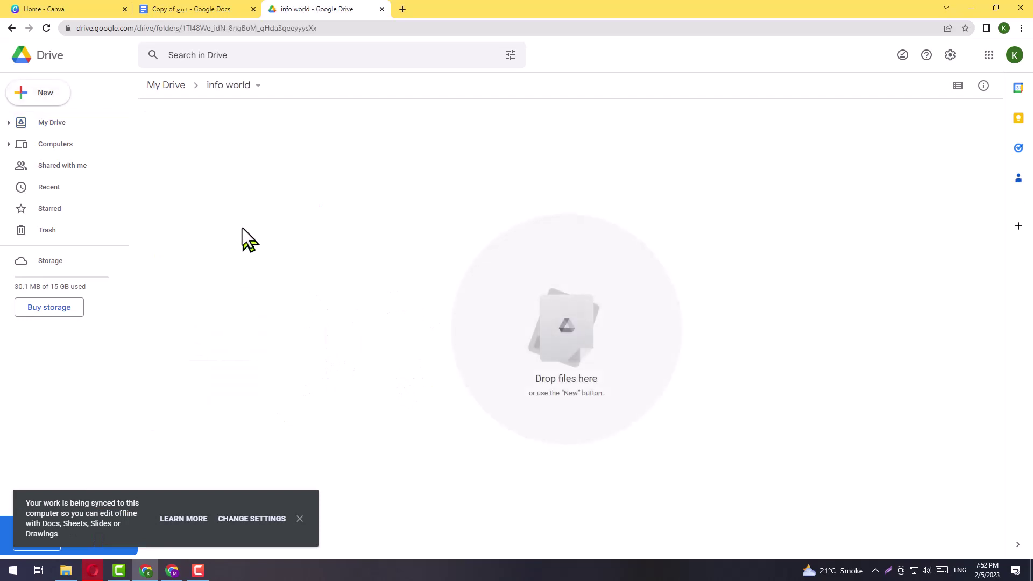
right_click(237, 172)
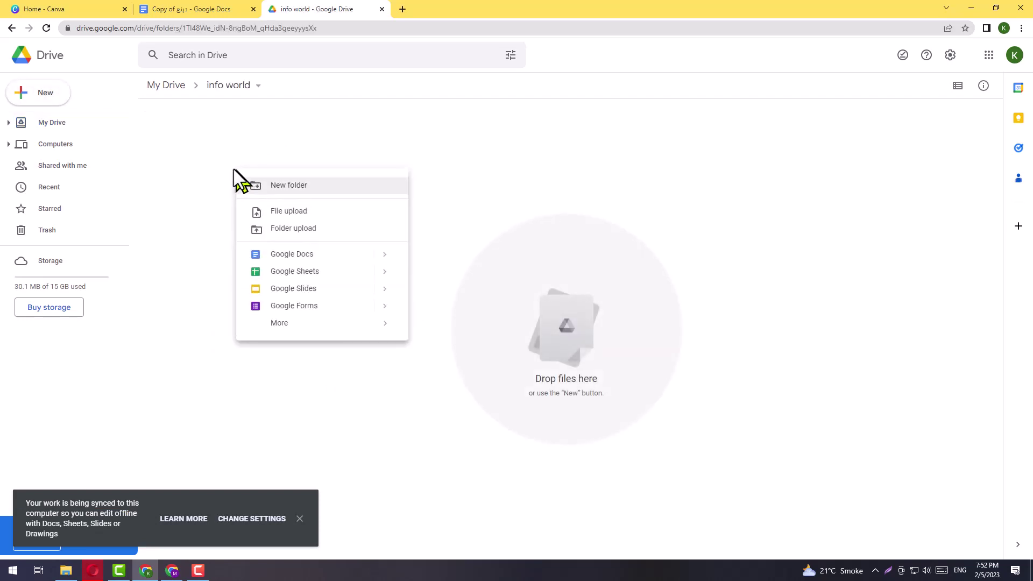
click(323, 256)
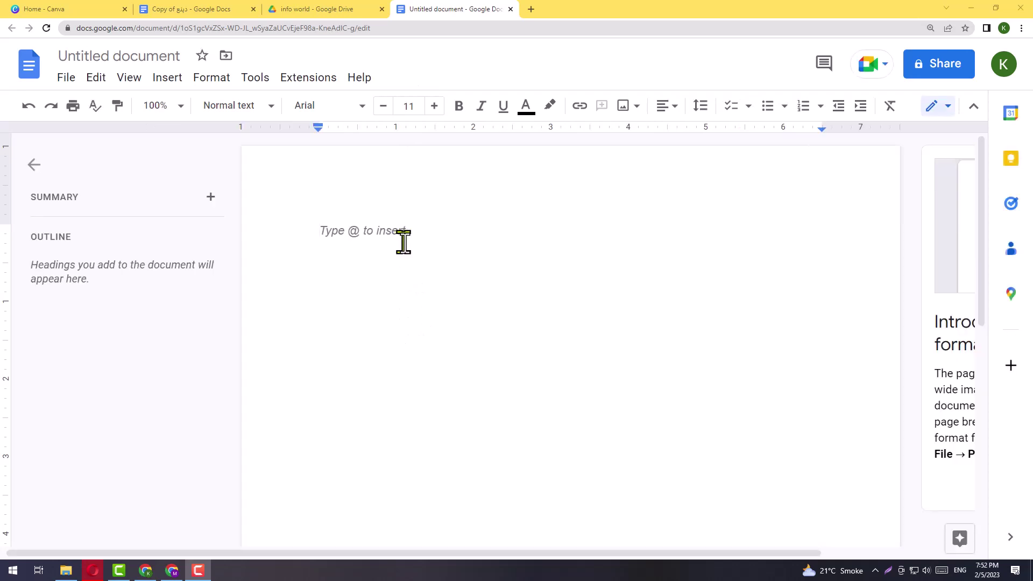
Collapse the Docs outline panel and switch to the folder of Urdu infographic images.
click(33, 164)
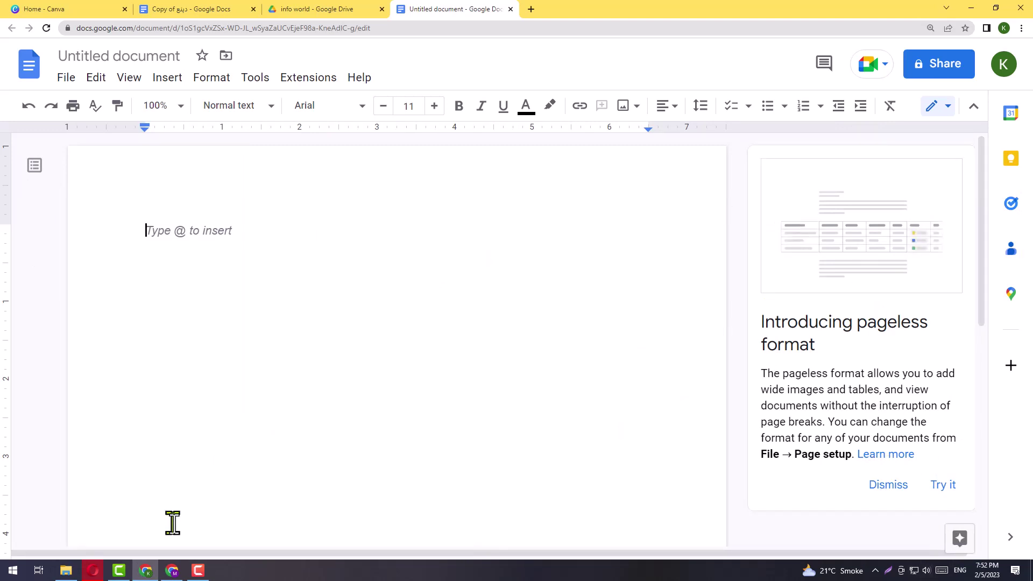
key(alt+Tab)
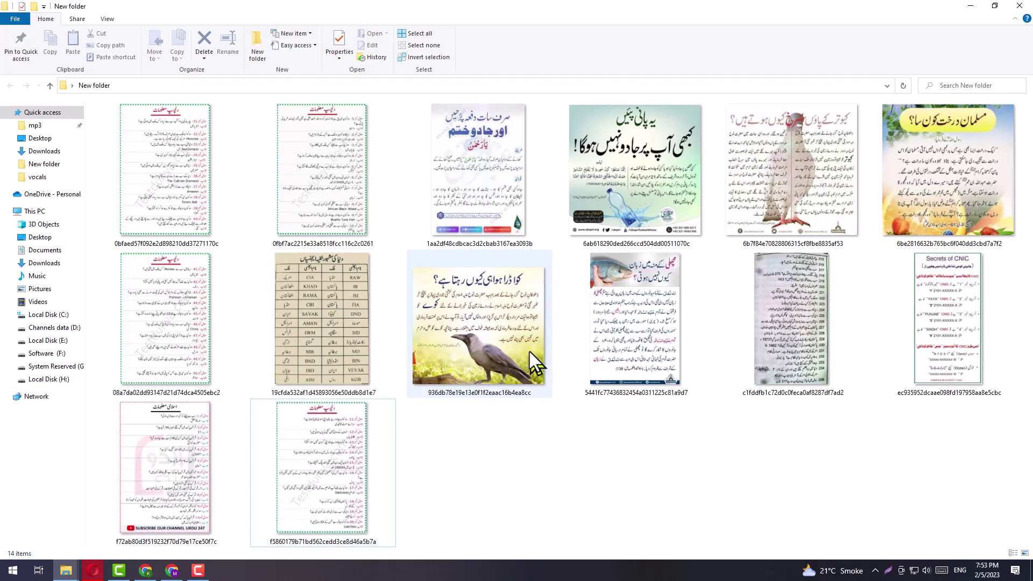
Copy the heading and first three Urdu Q&As into the new Untitled document, then return to Canva.
click(145, 571)
click(205, 7)
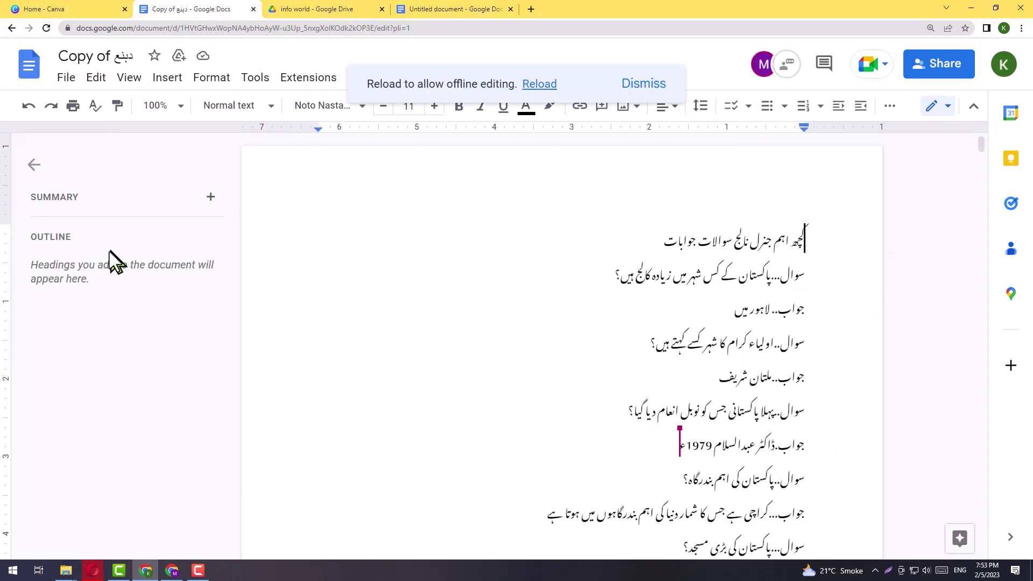
click(28, 162)
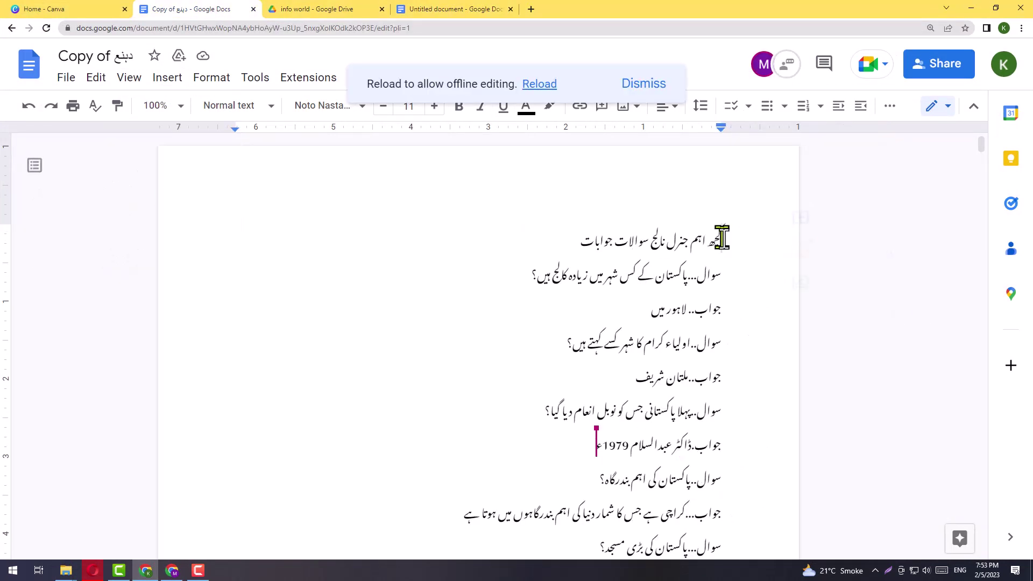
drag(722, 237, 470, 441)
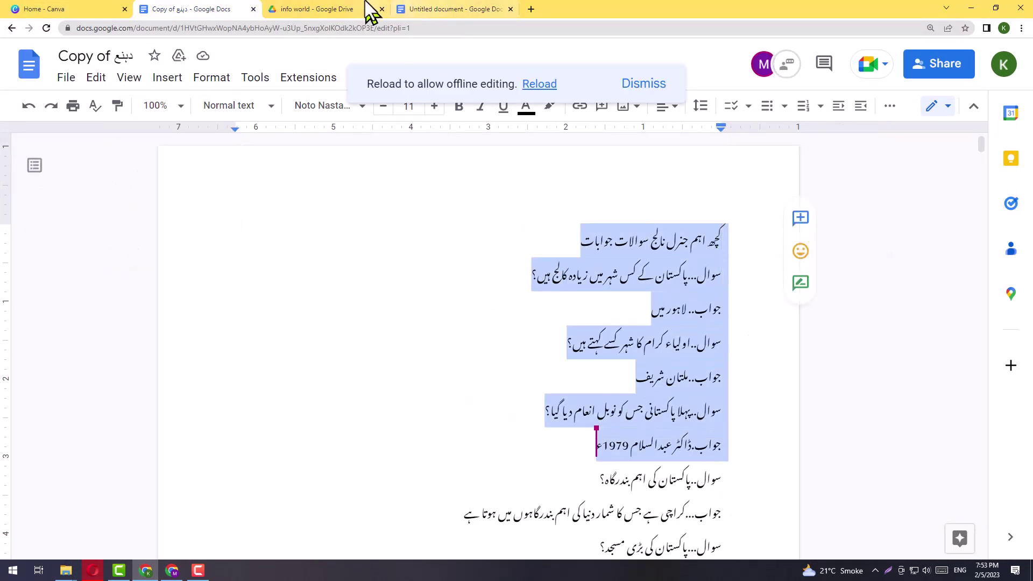
click(426, 9)
key(ctrl+v)
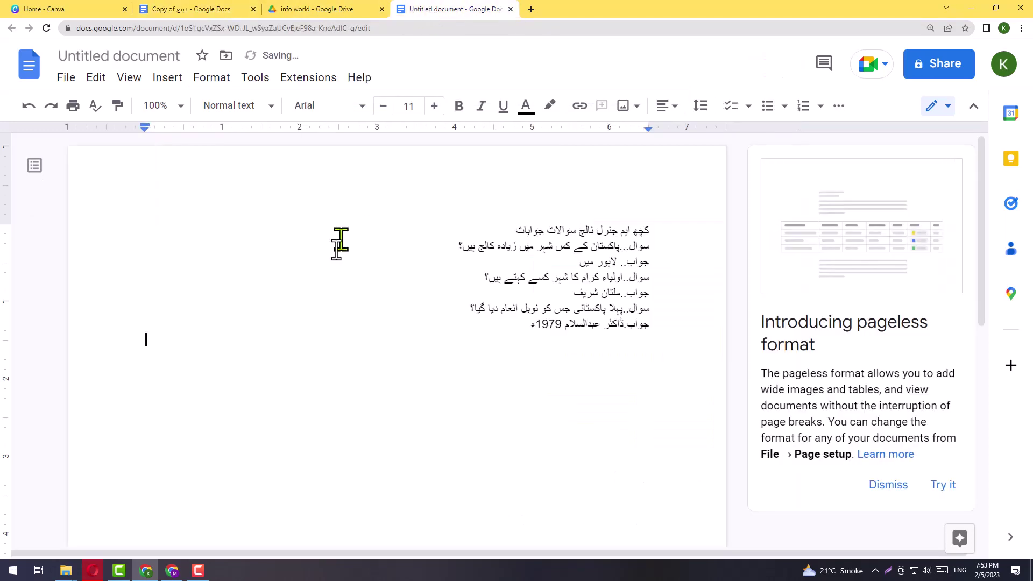
scroll(587, 307, up, 1)
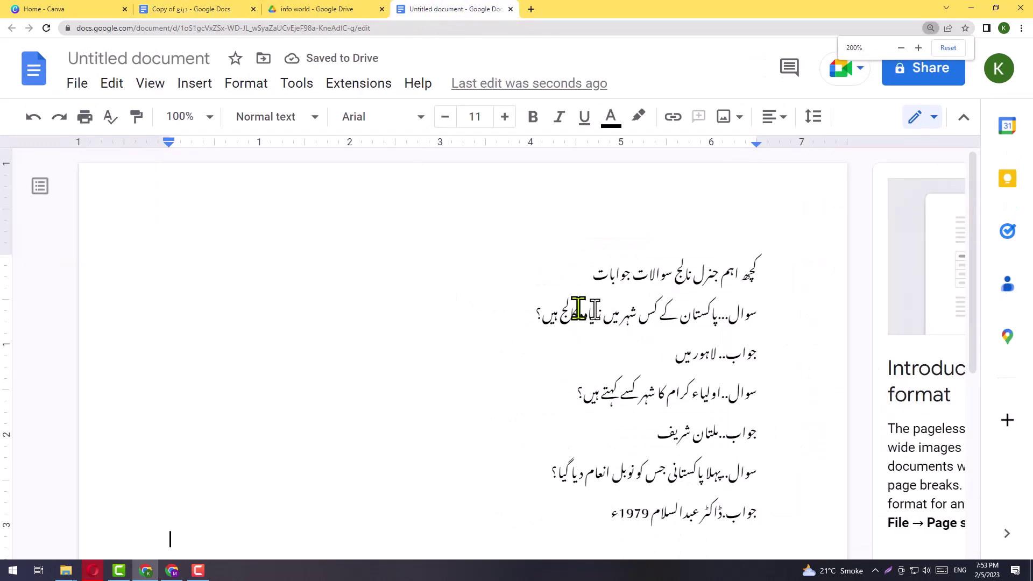
scroll(627, 303, up, 1)
scroll(631, 306, down, 2)
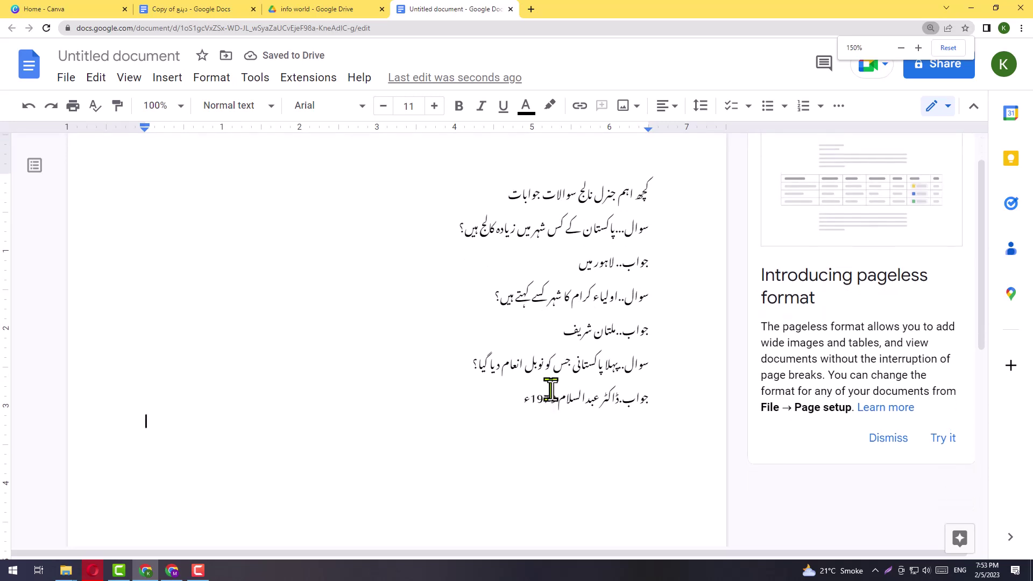
click(115, 10)
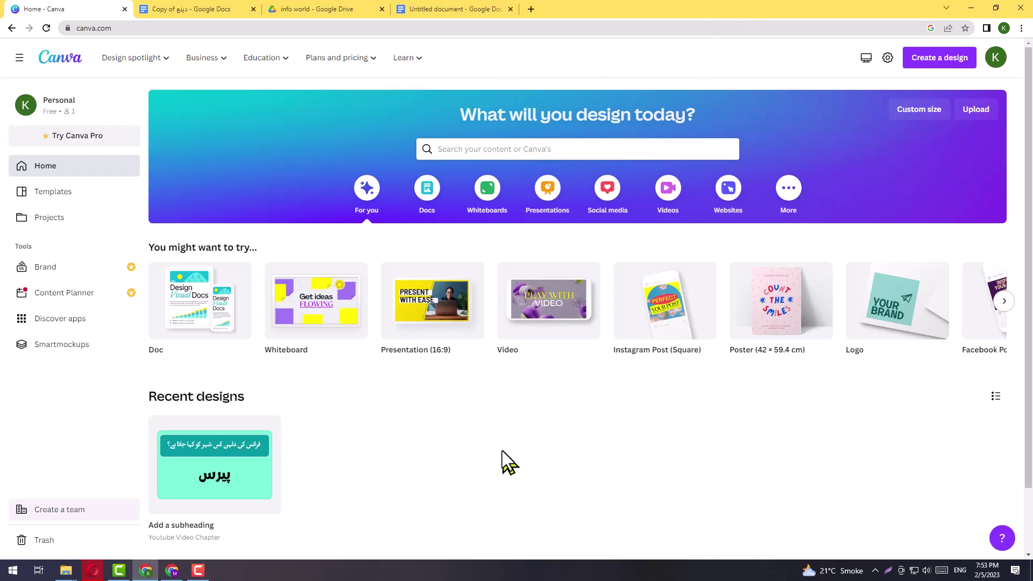
Search Canva for 'youtube video' and open the YouTube Video Chapter templates.
click(473, 151)
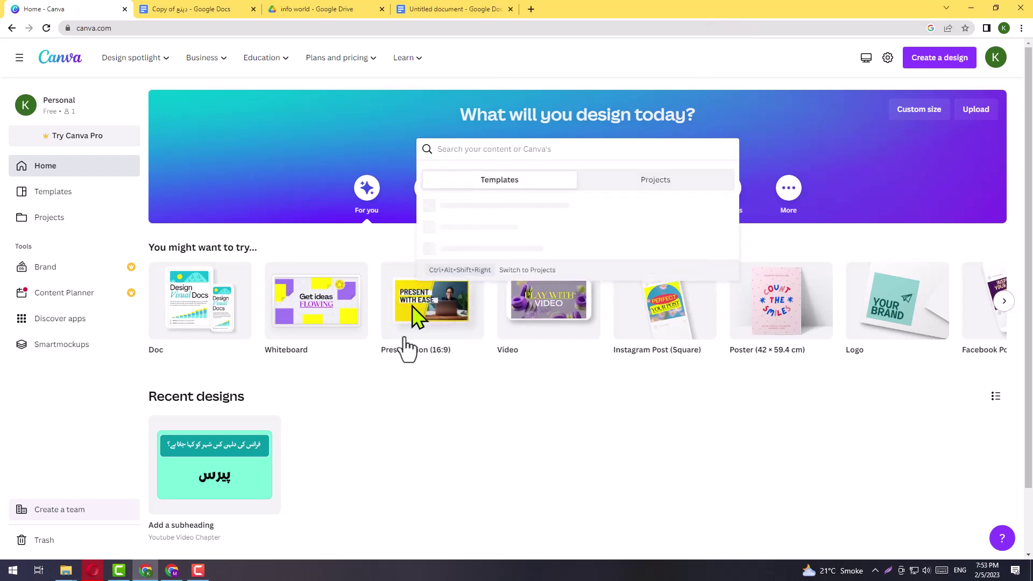
text(yo)
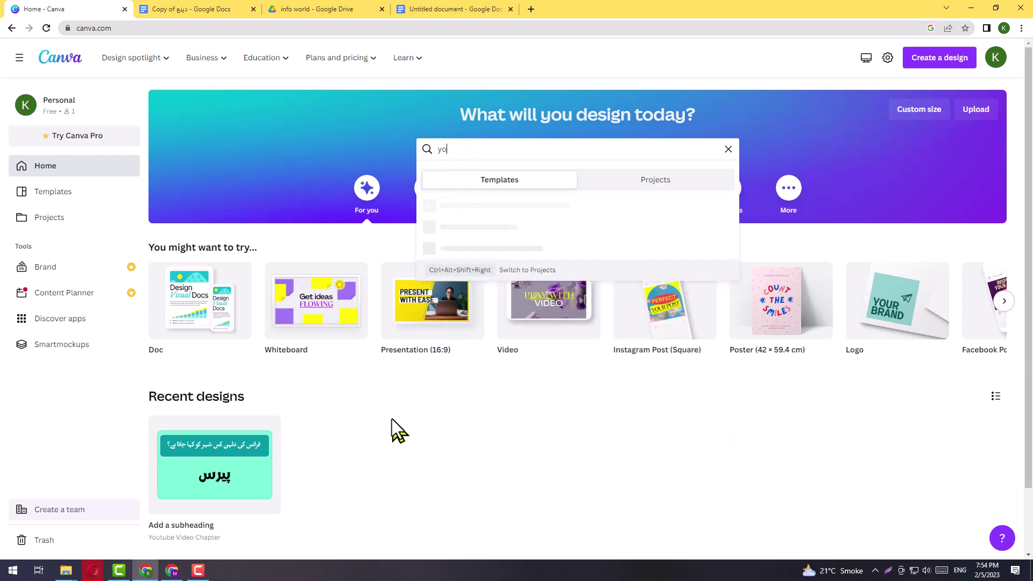
text(utube video)
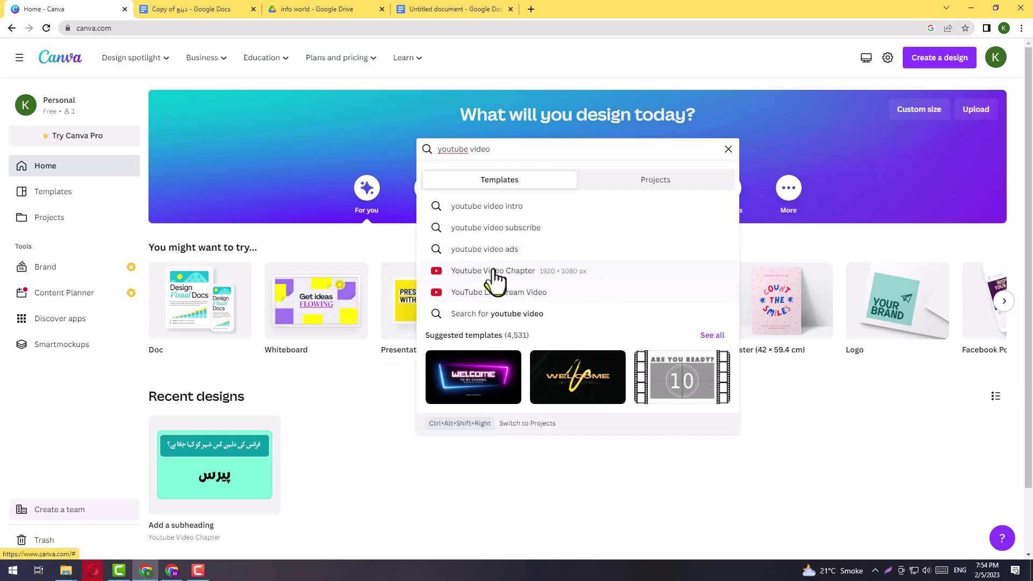
click(486, 271)
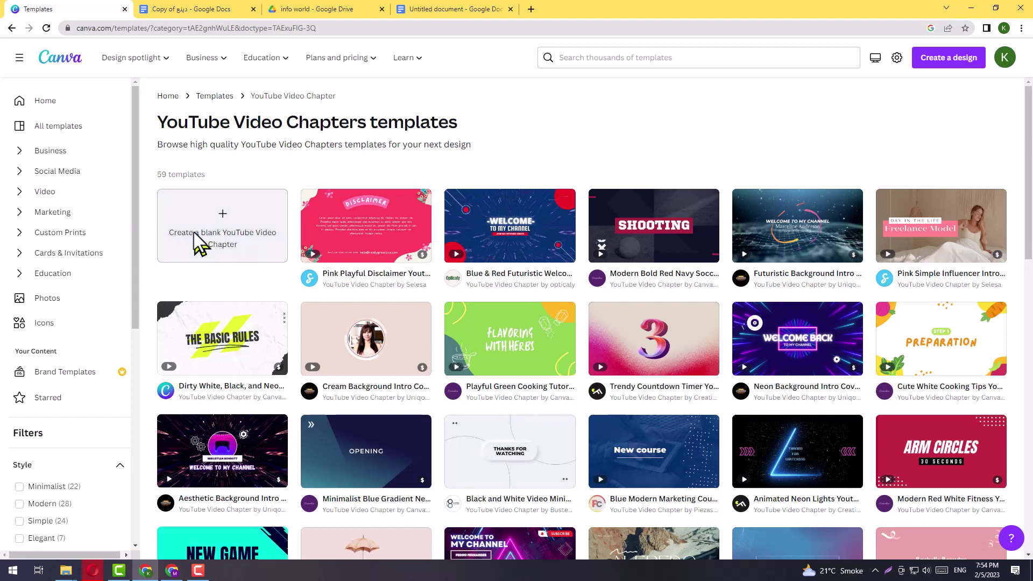
Create a blank YouTube Video Chapter design and hide the template suggestions.
click(198, 241)
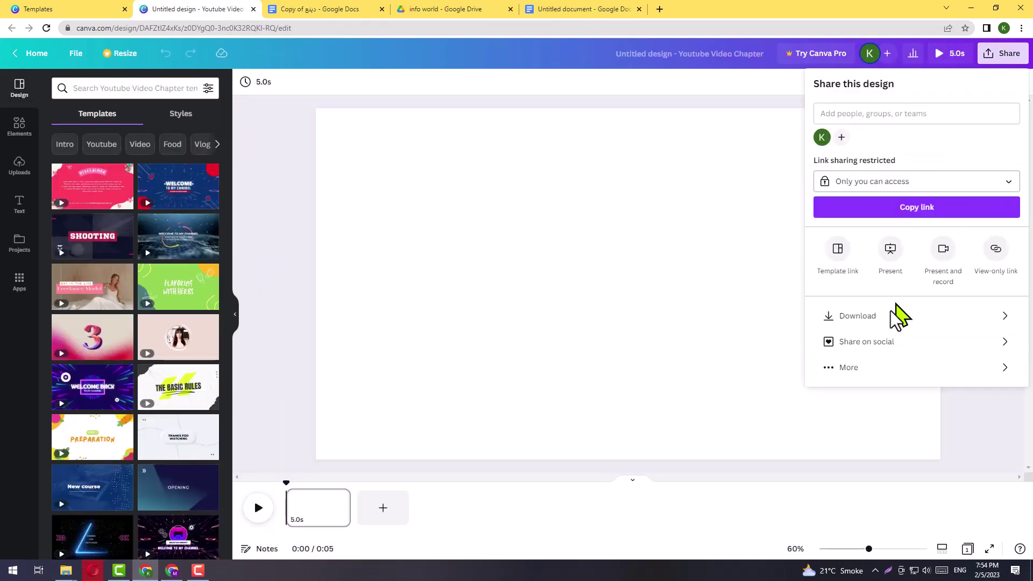
click(979, 447)
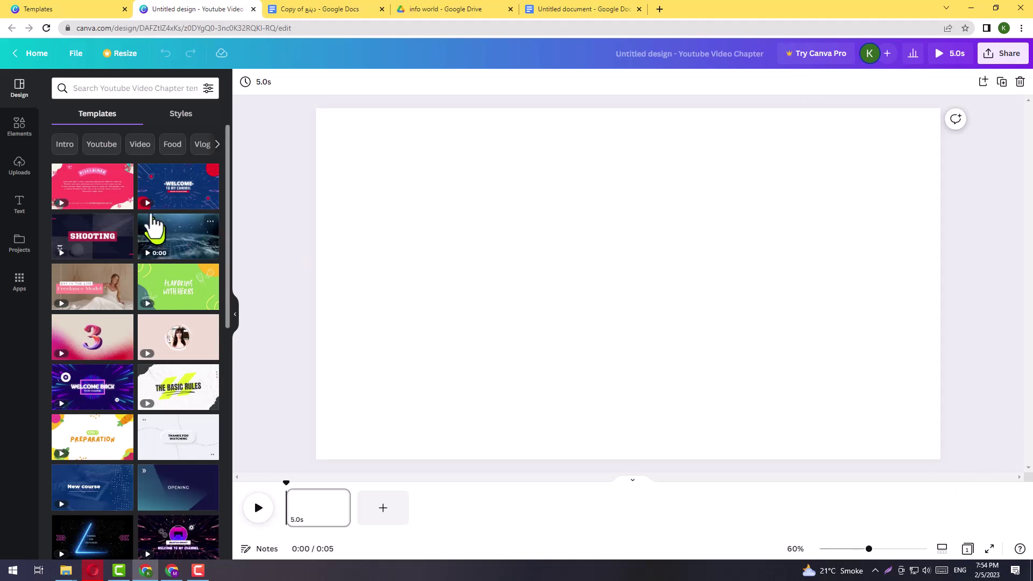
scroll(150, 422, down, 2)
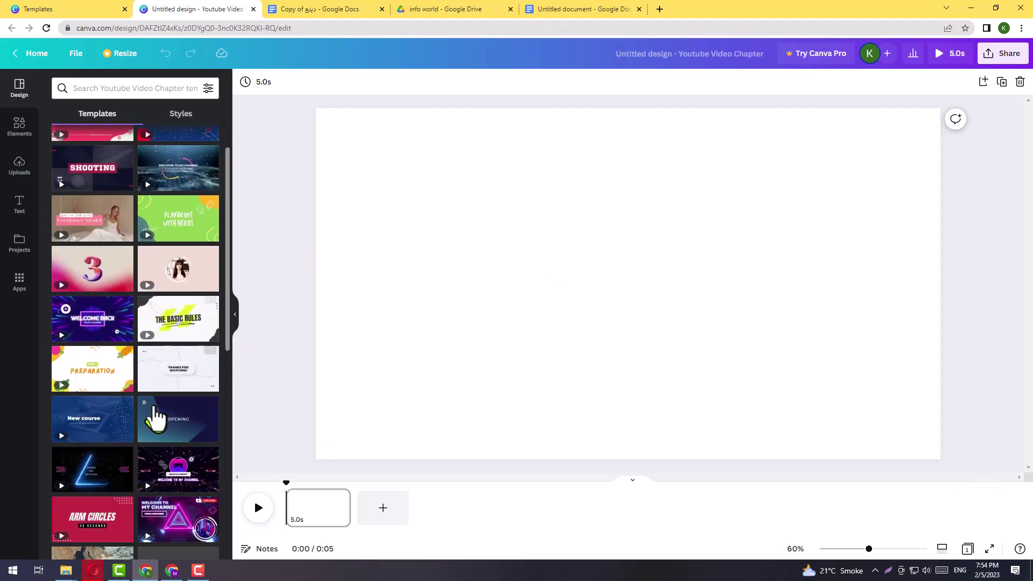
scroll(153, 416, down, 6)
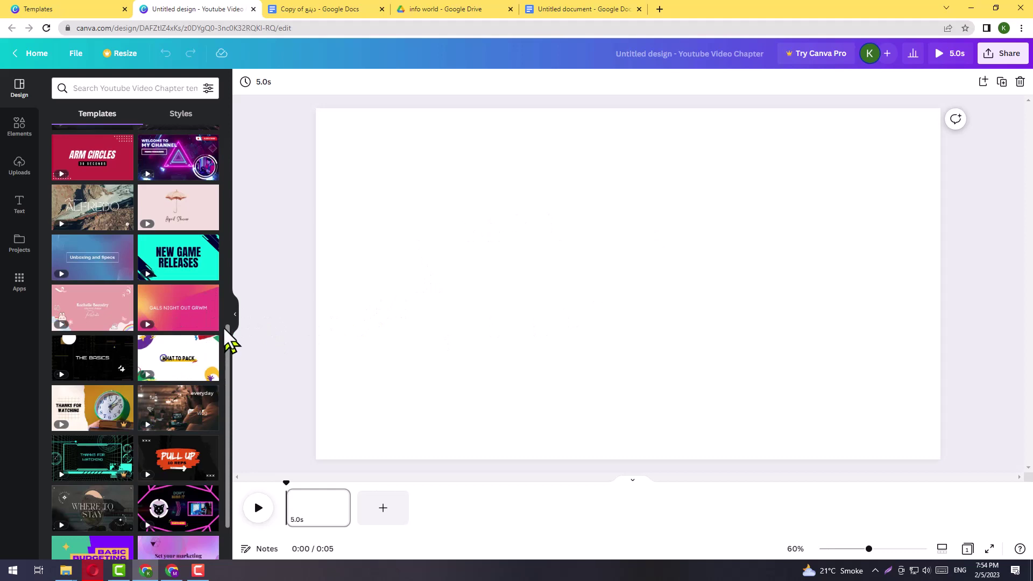
click(235, 318)
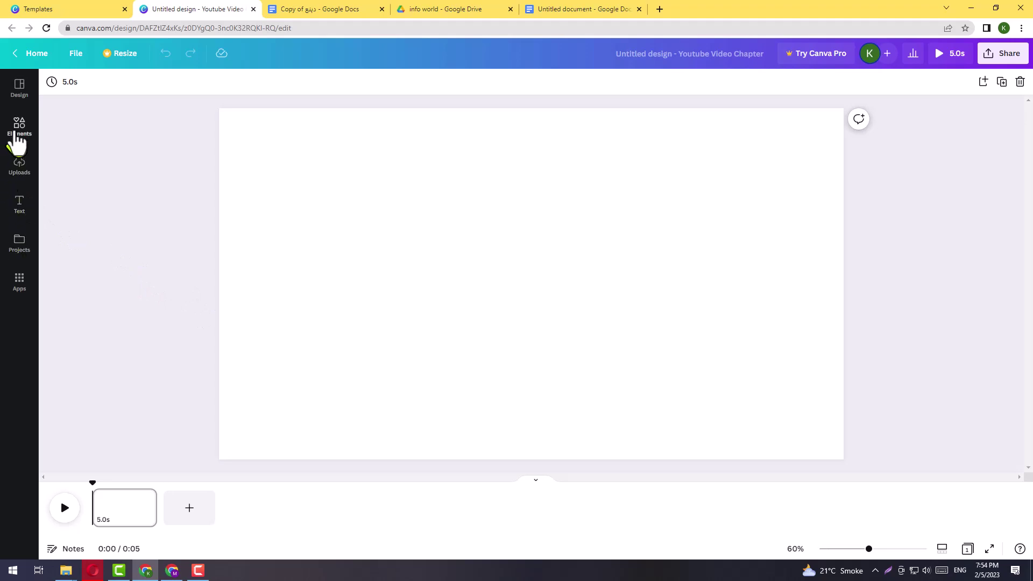
Browse the Elements panel's graphics and shapes.
click(19, 129)
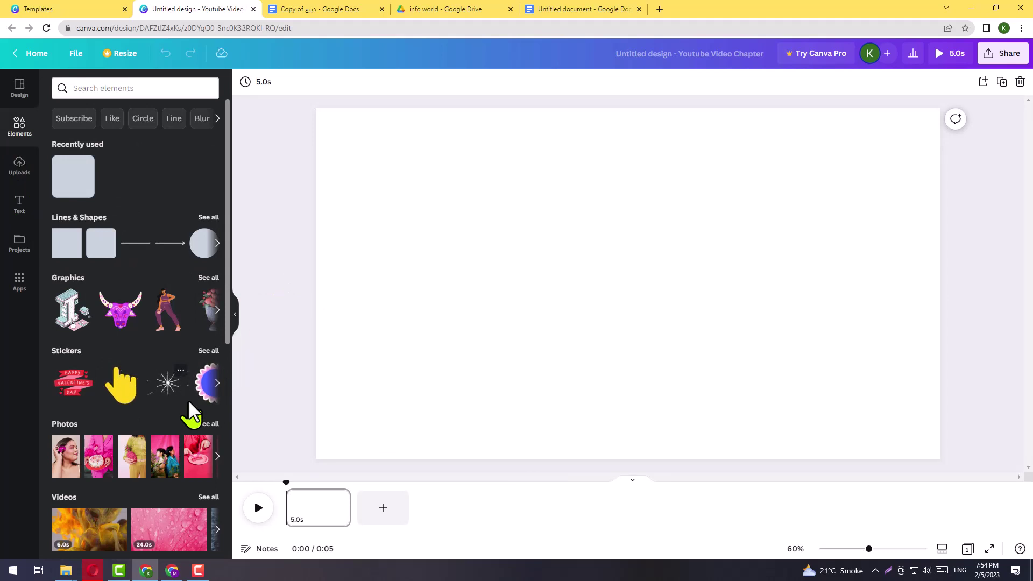
scroll(127, 331, down, 1)
scroll(127, 331, down, 3)
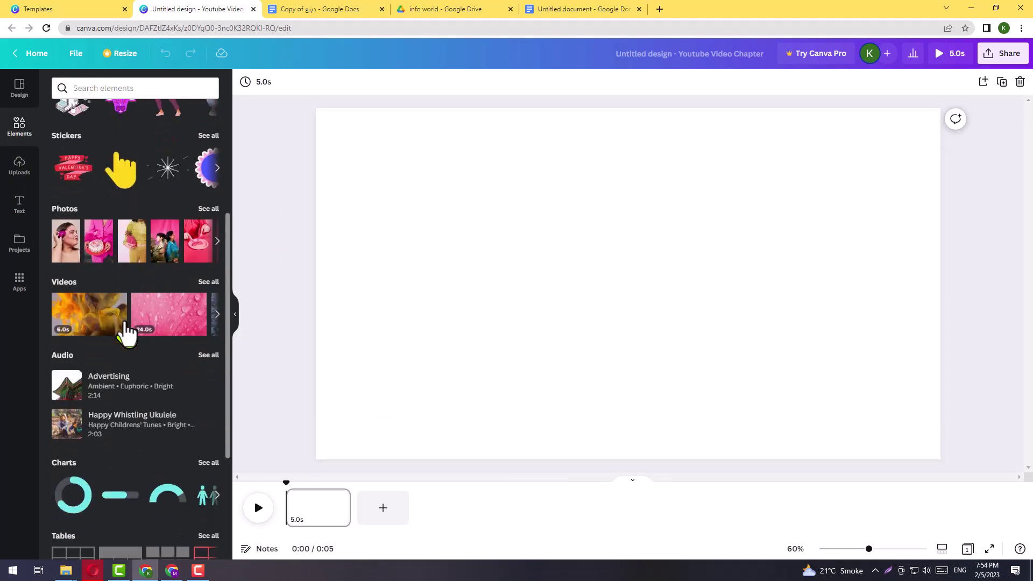
scroll(127, 332, down, 2)
scroll(126, 331, down, 2)
scroll(113, 366, down, 8)
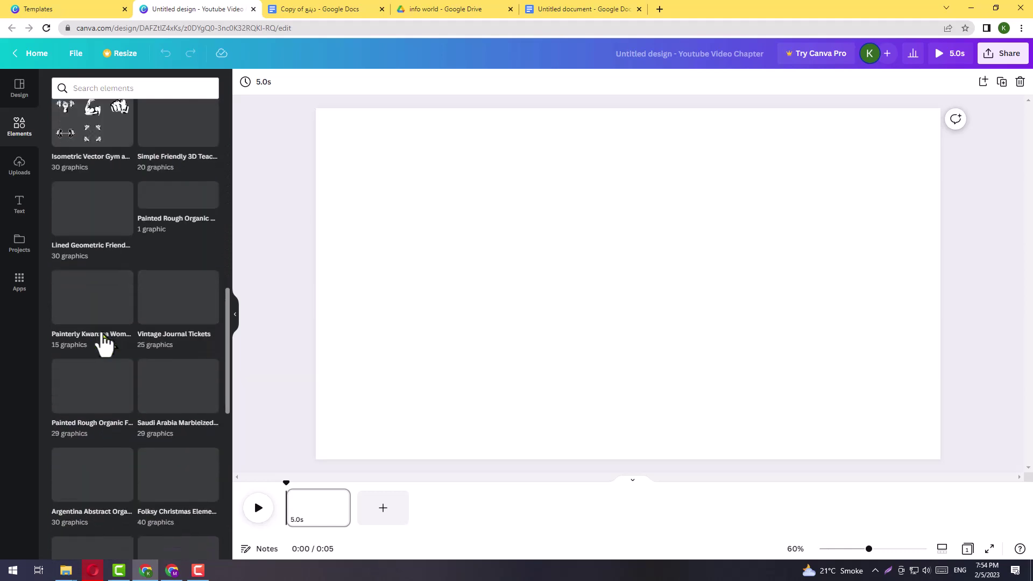
scroll(105, 340, up, 4)
scroll(106, 340, up, 5)
scroll(113, 333, up, 5)
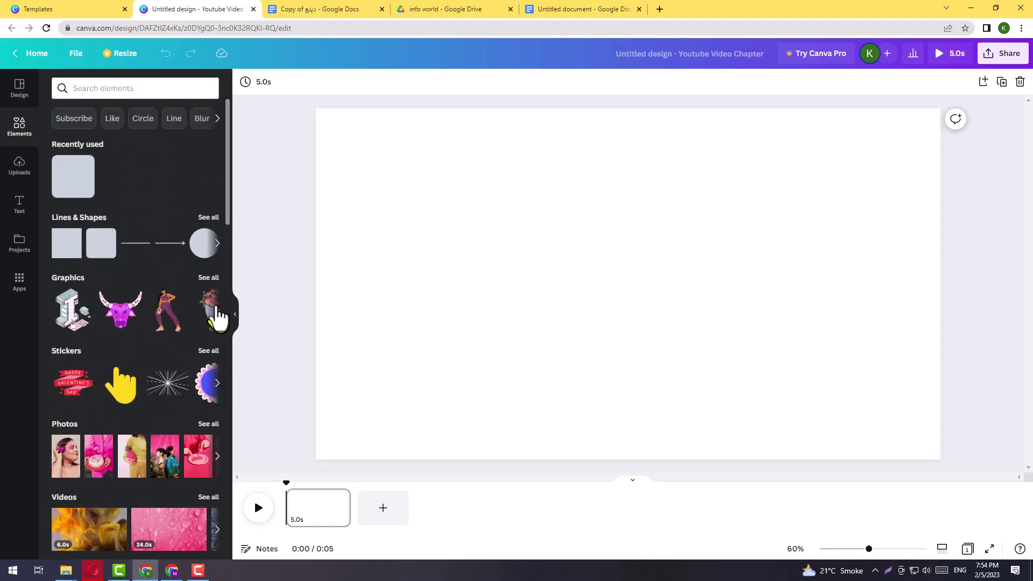
click(235, 323)
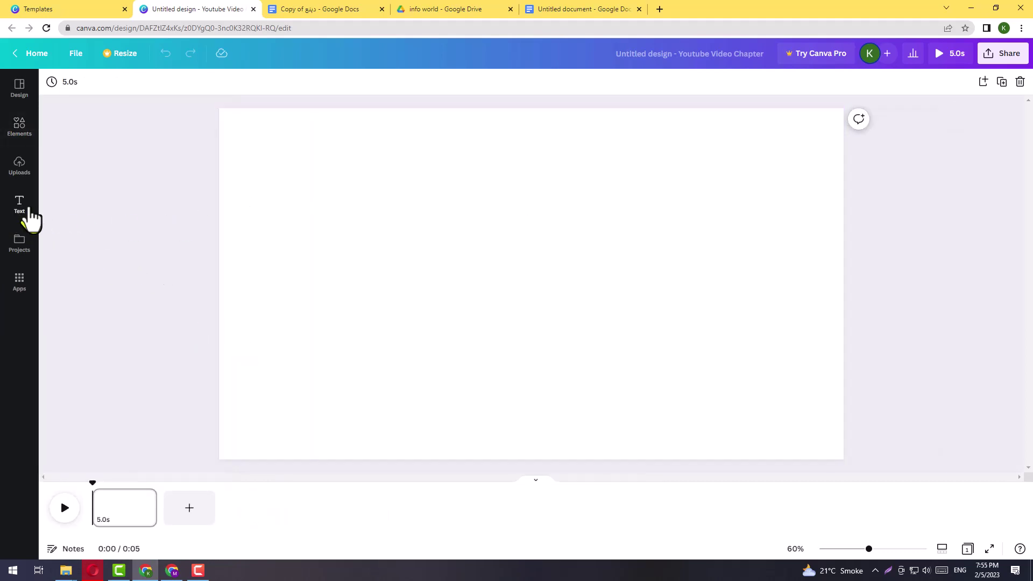
Browse the Text styles panel, then select the blank page.
click(11, 207)
scroll(145, 430, down, 5)
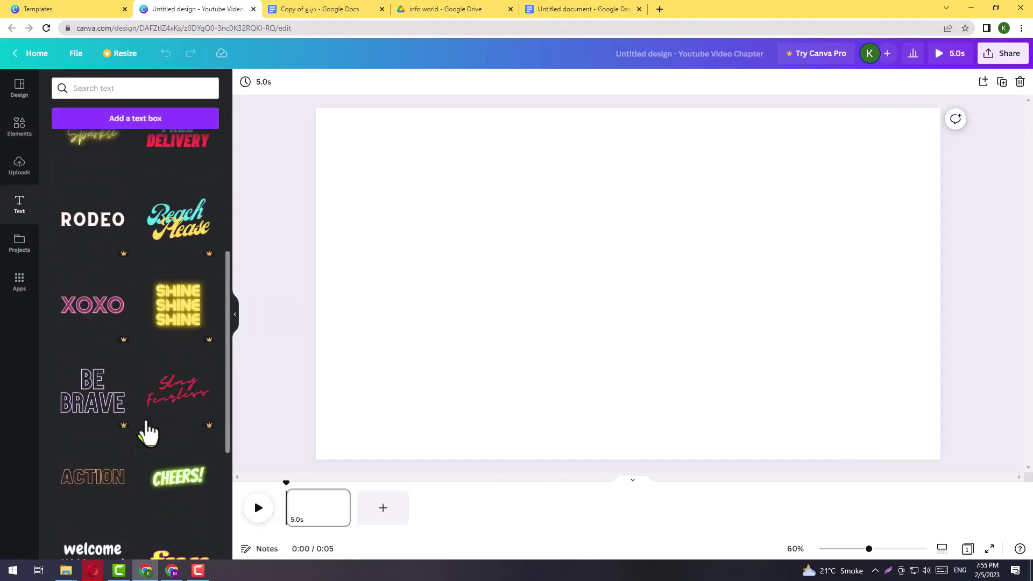
scroll(148, 430, up, 5)
scroll(100, 379, down, 6)
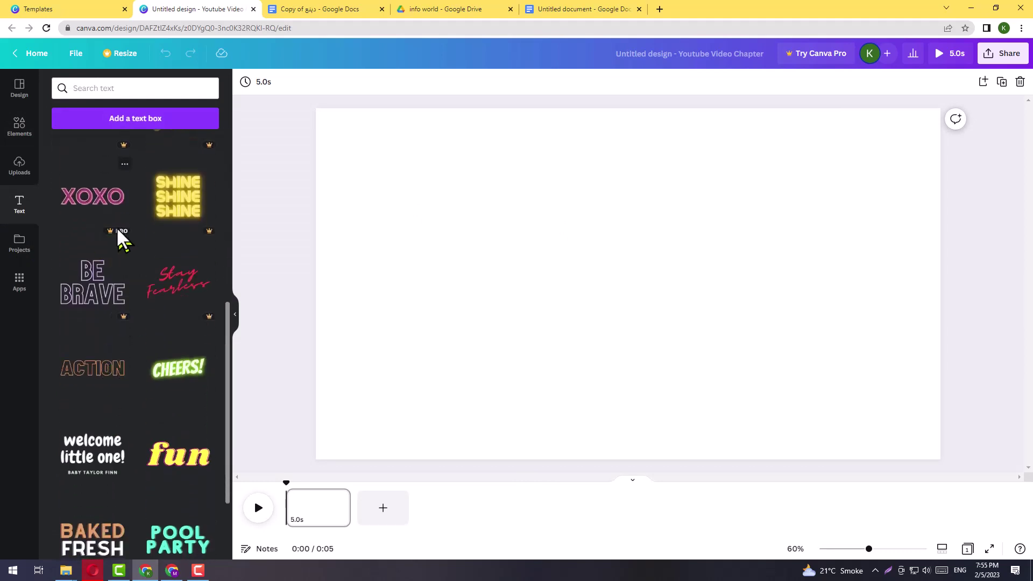
mouse_move(92, 282)
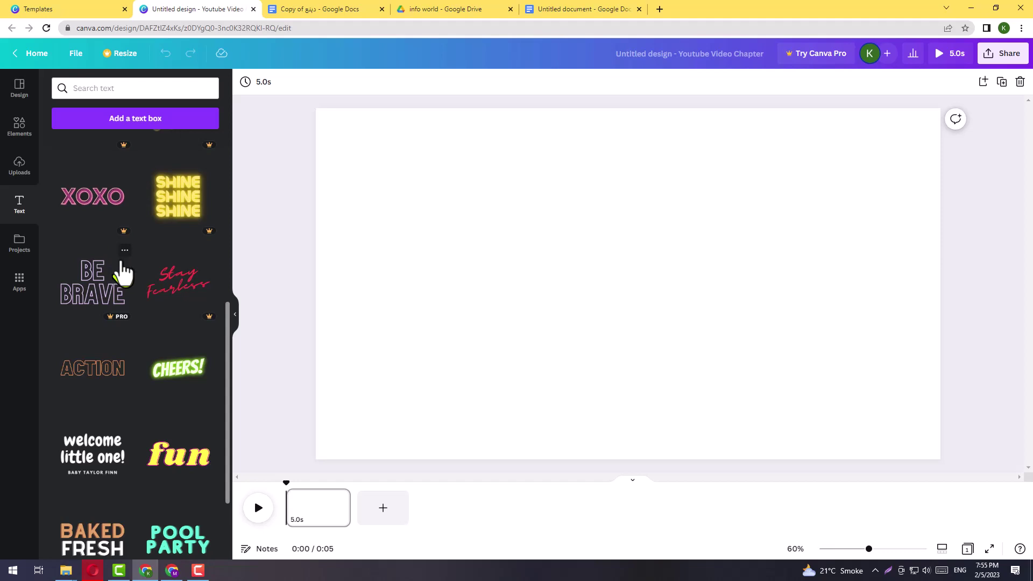
scroll(124, 272, up, 2)
scroll(130, 291, up, 1)
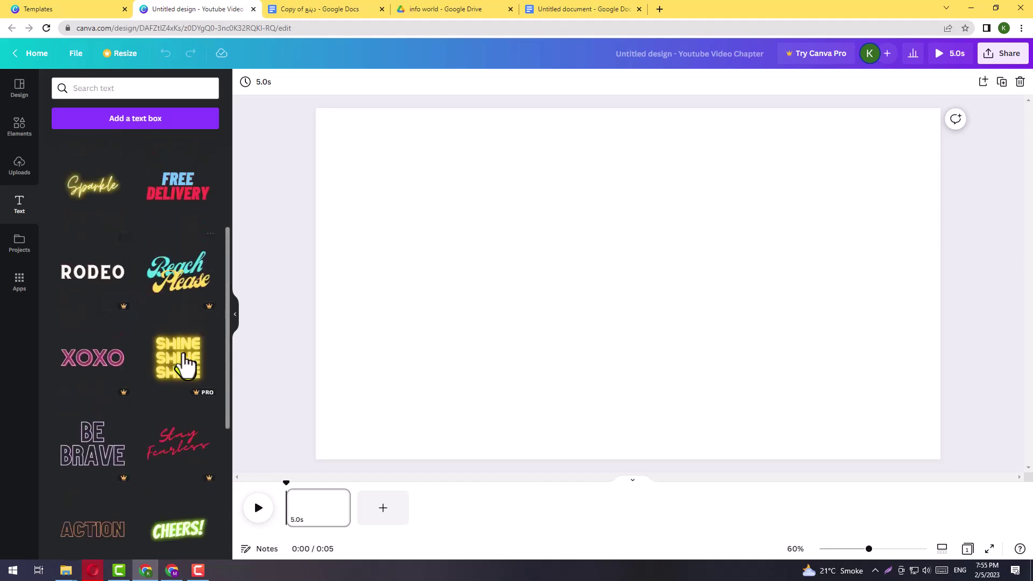
scroll(135, 364, up, 2)
scroll(125, 369, up, 2)
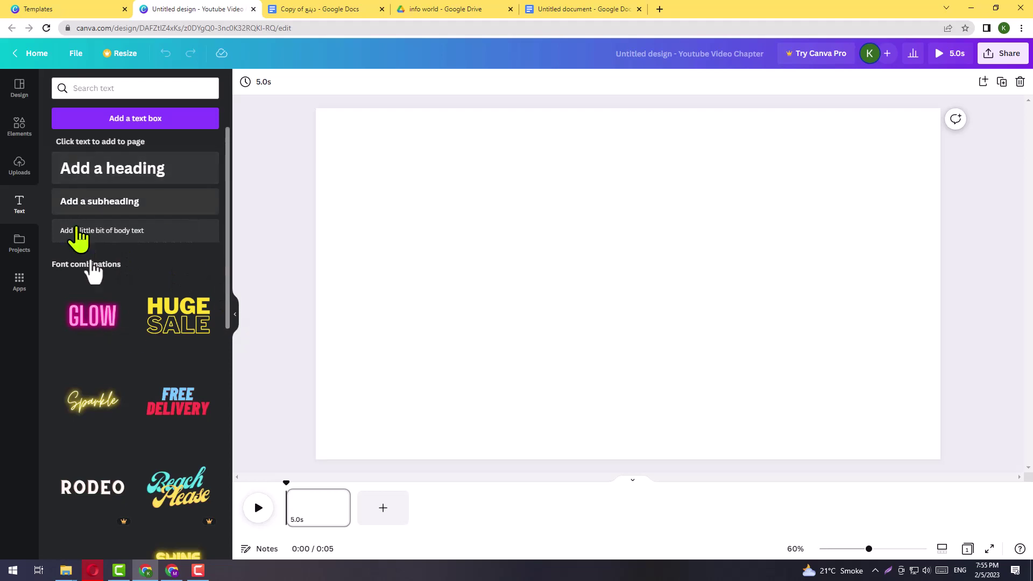
click(236, 318)
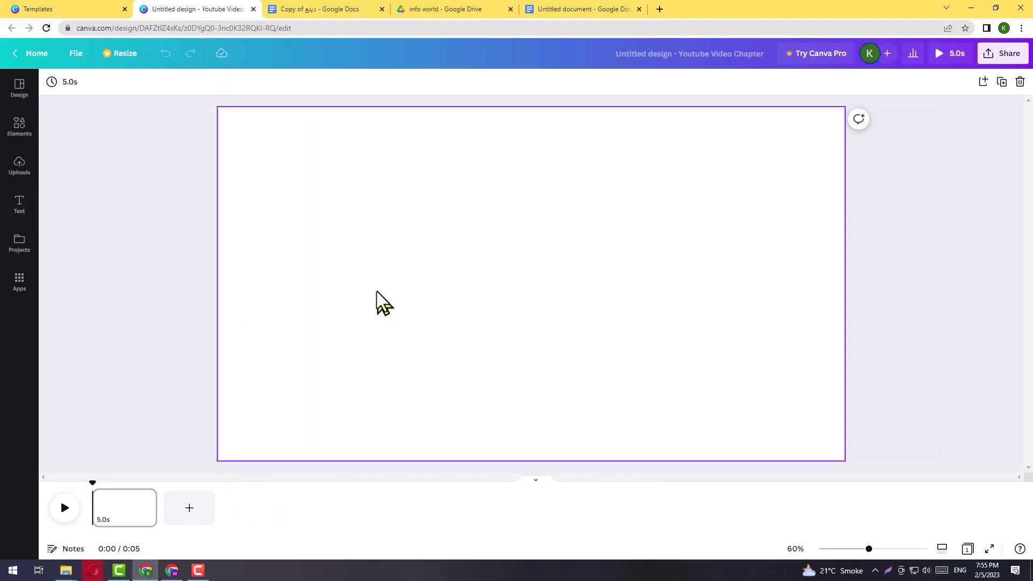
click(407, 302)
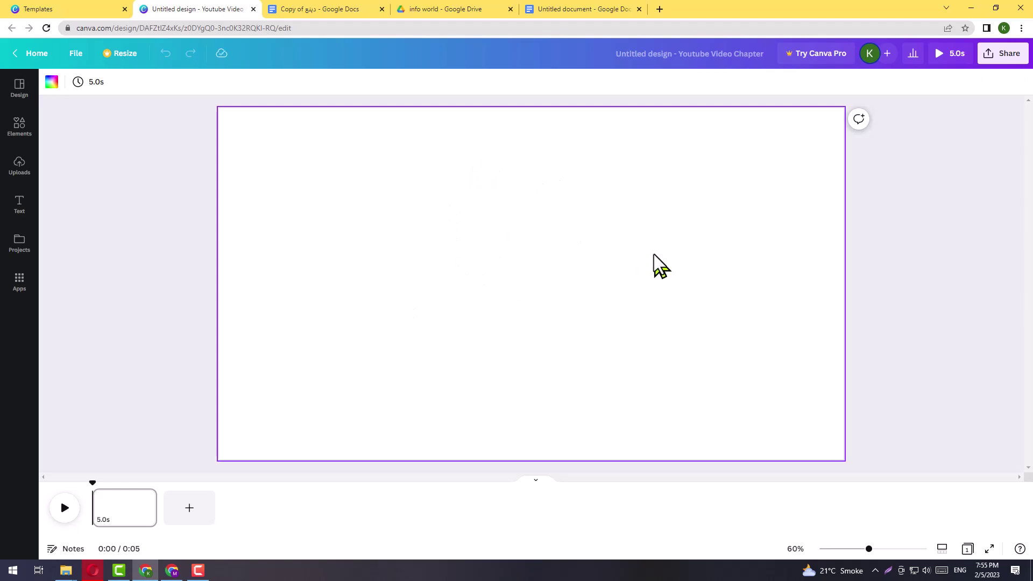
Check the finished question-answer design for reference, then return to the new design.
click(92, 570)
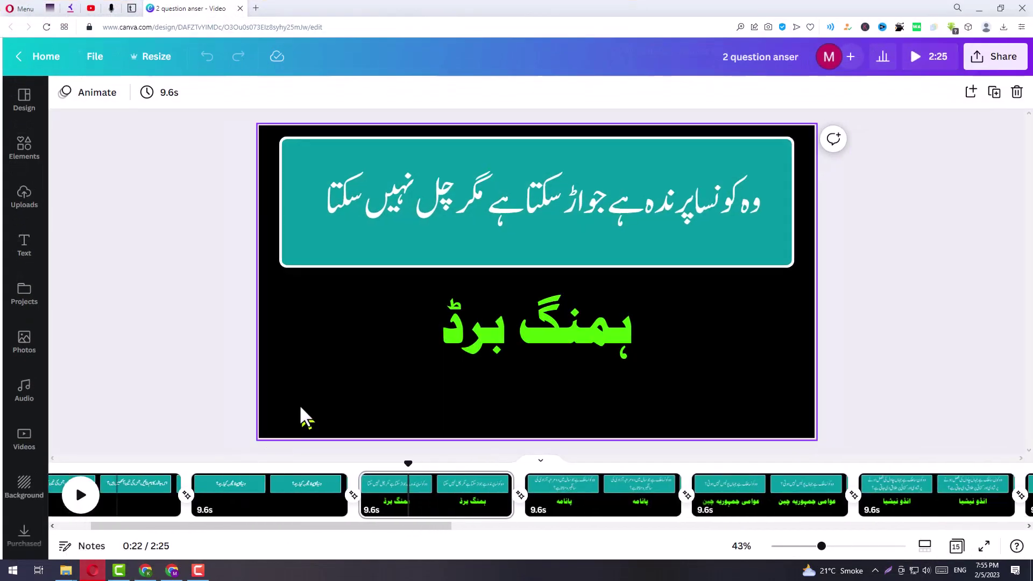
click(749, 369)
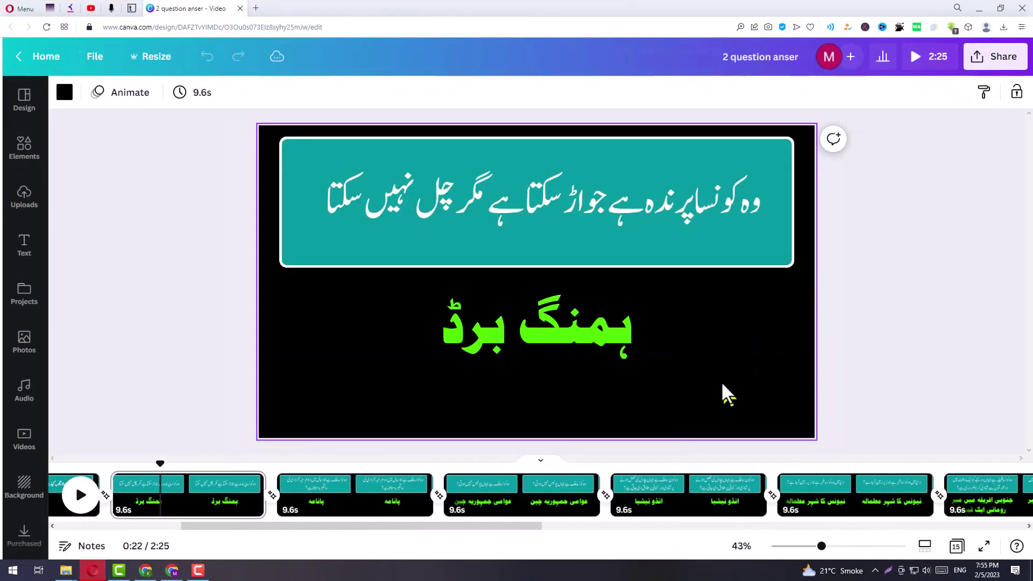
key(alt+Tab)
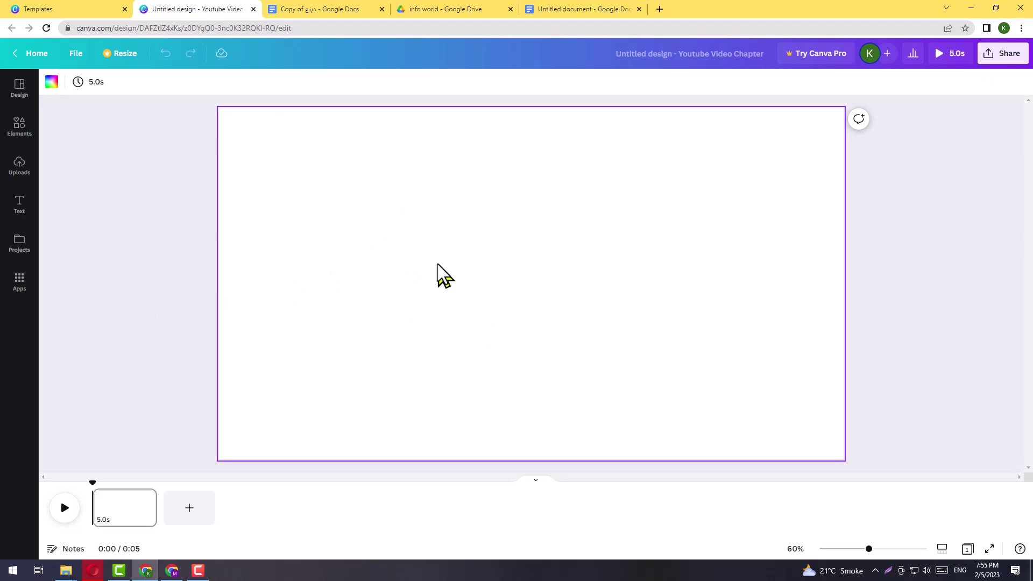
Give the page a light green background, colour #61DF7D.
click(51, 82)
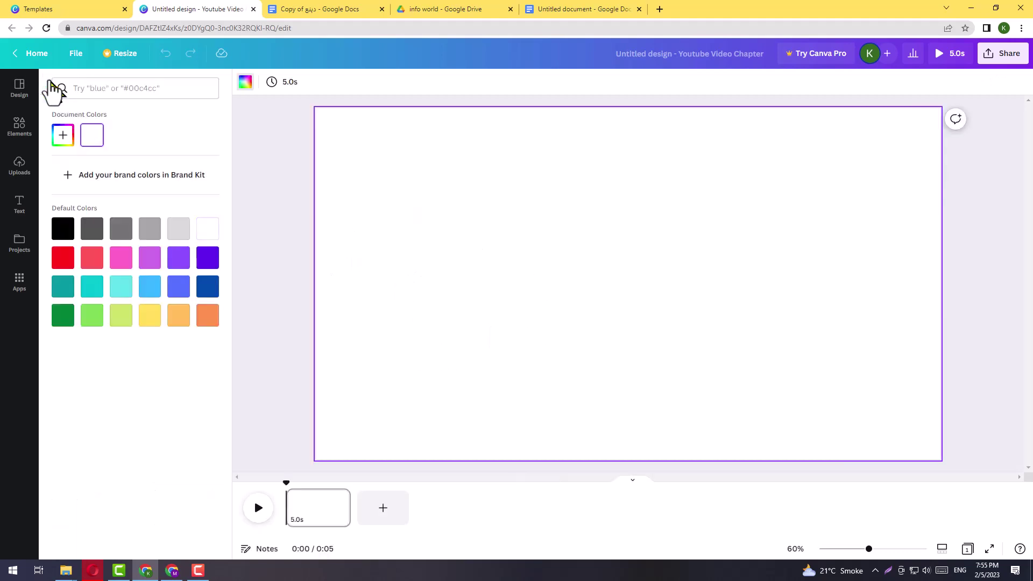
click(117, 293)
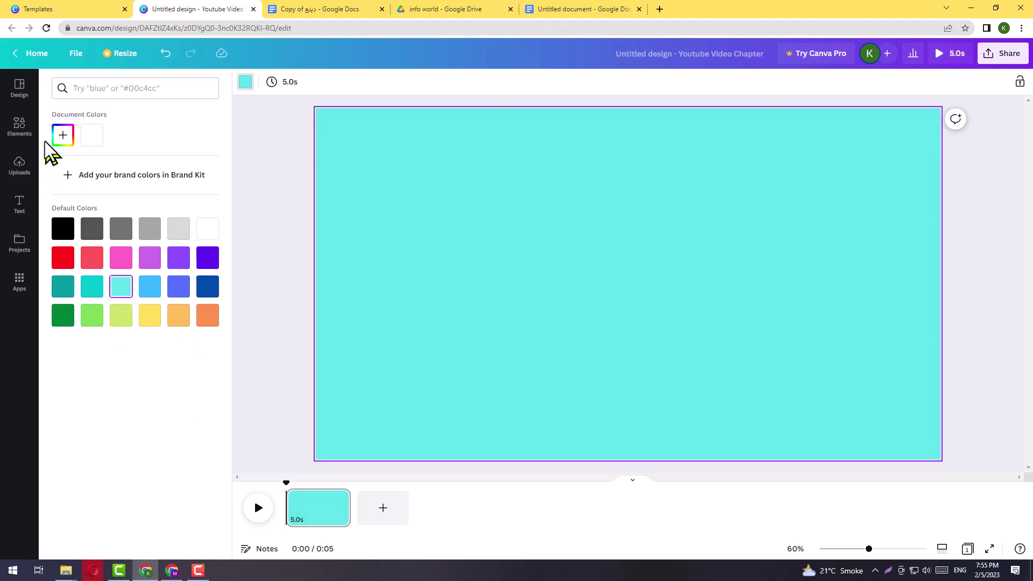
click(60, 141)
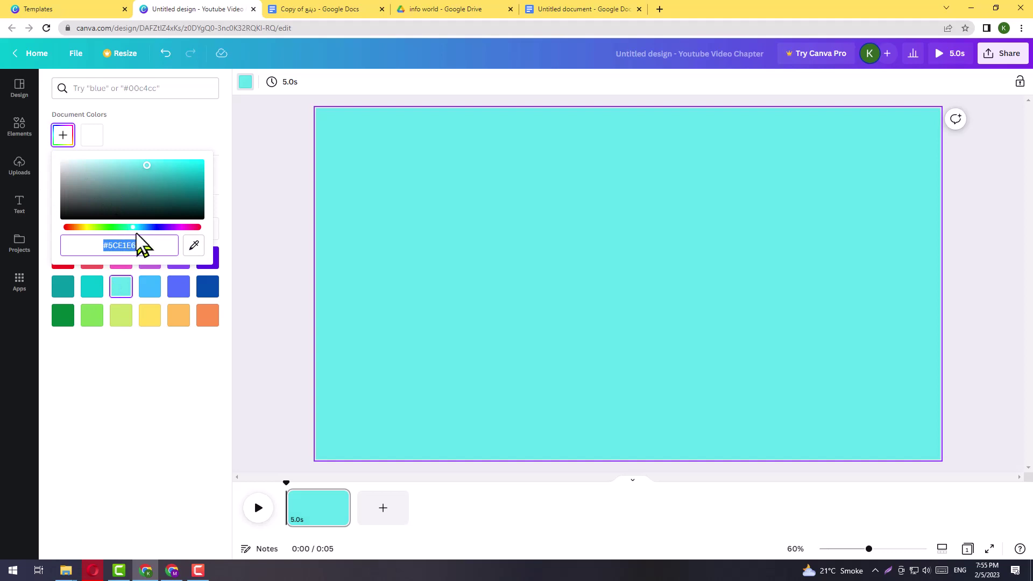
drag(136, 229, 116, 228)
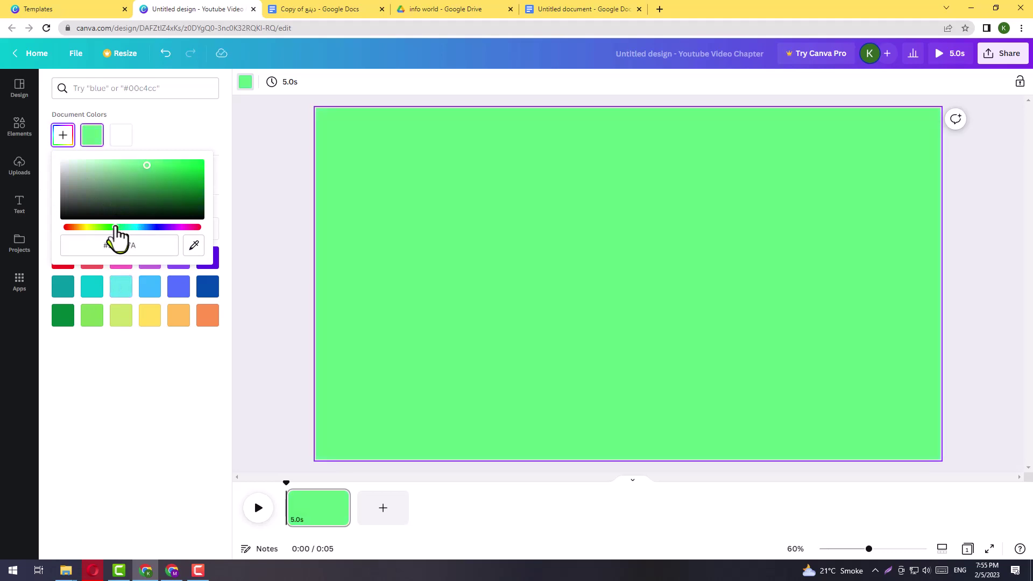
drag(127, 187, 146, 168)
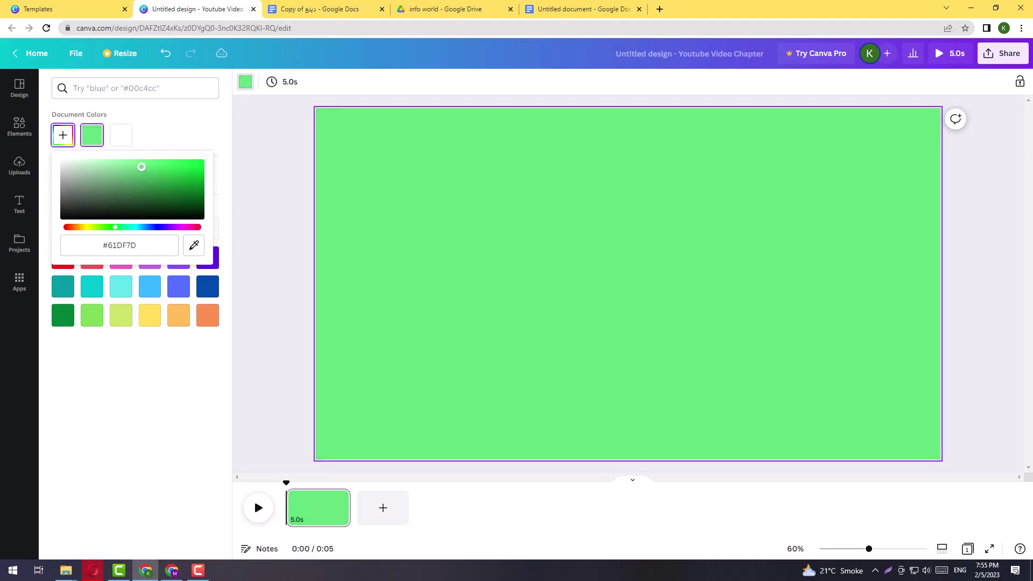
click(255, 238)
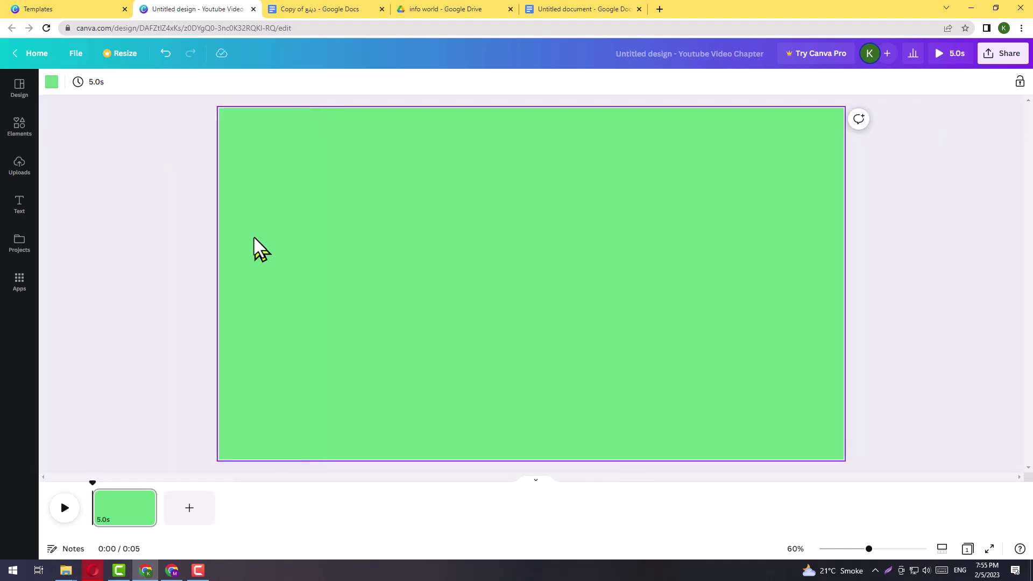
click(203, 304)
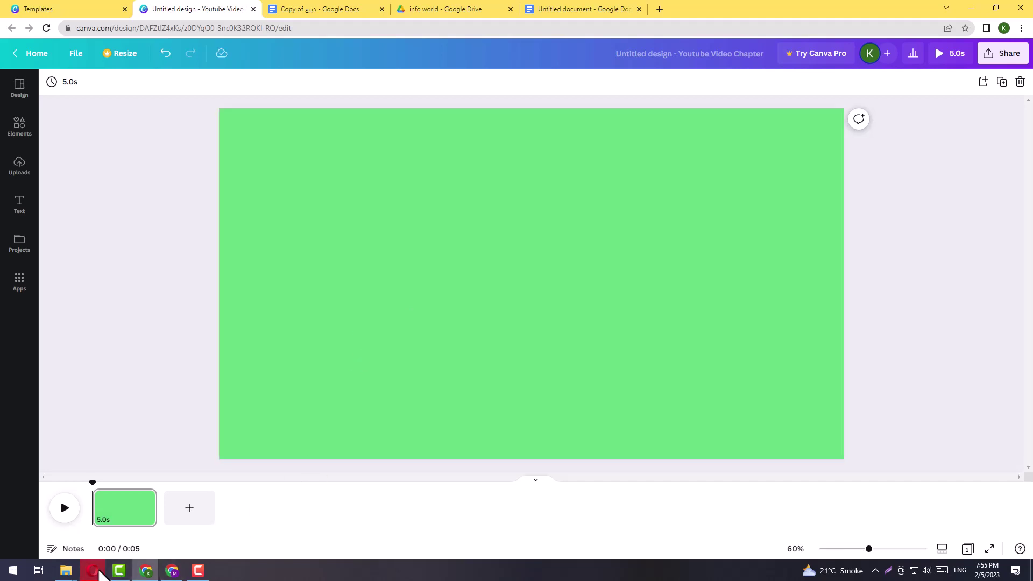
click(93, 570)
drag(160, 464, 58, 479)
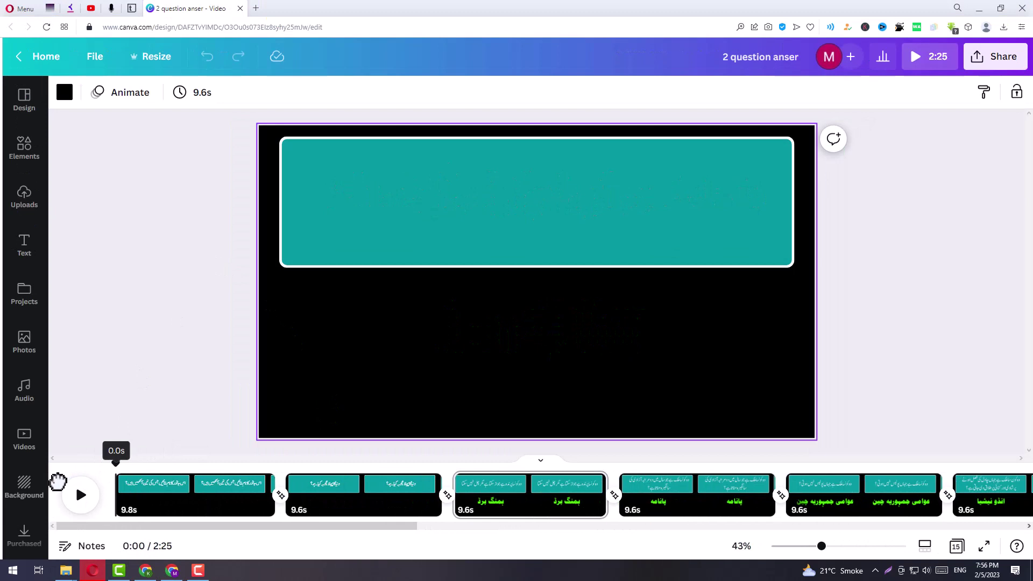
click(81, 498)
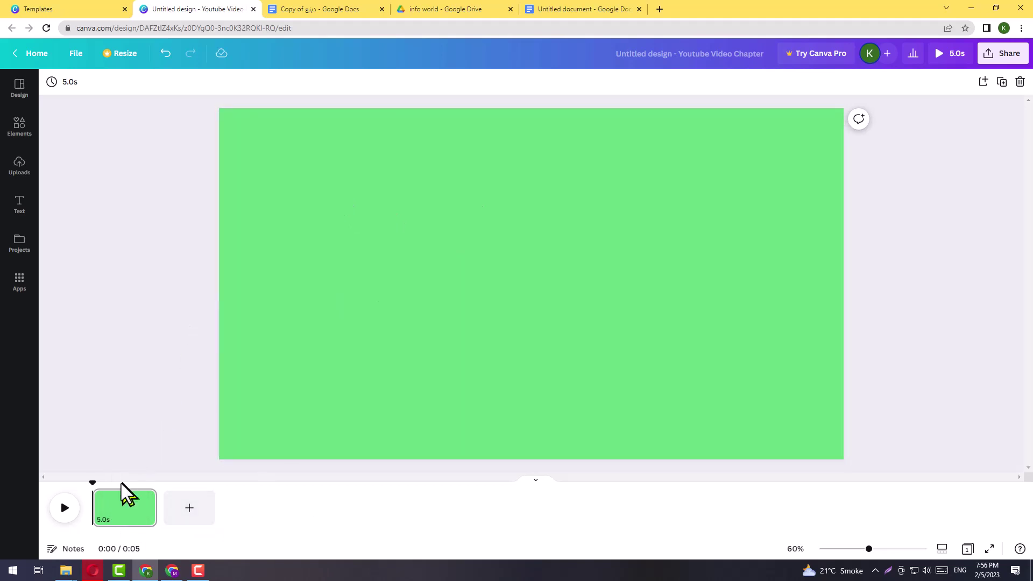
Set the page duration to 10 seconds.
mouse_move(125, 508)
click(63, 81)
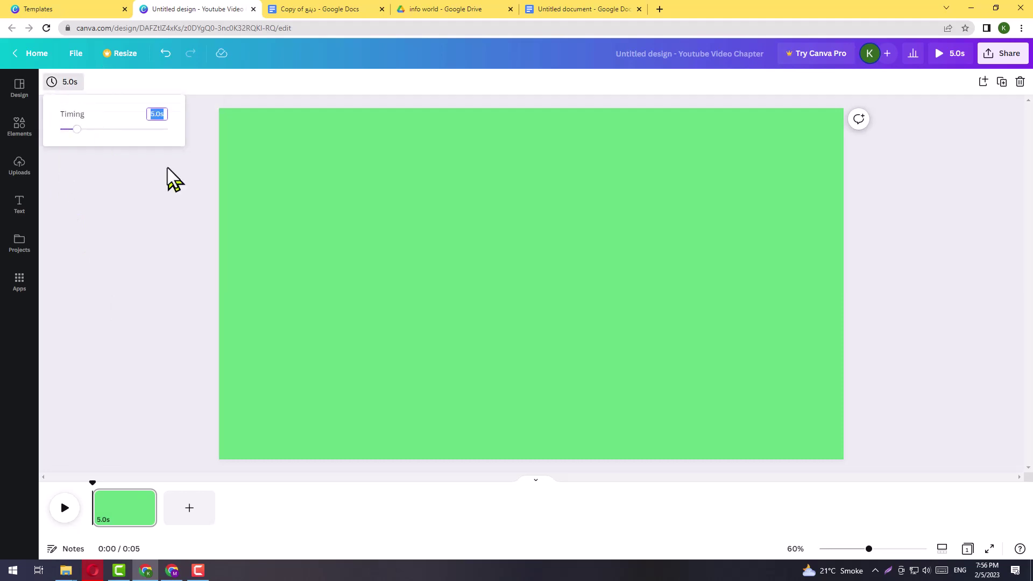
click(157, 114)
text(10)
key(Return)
click(135, 315)
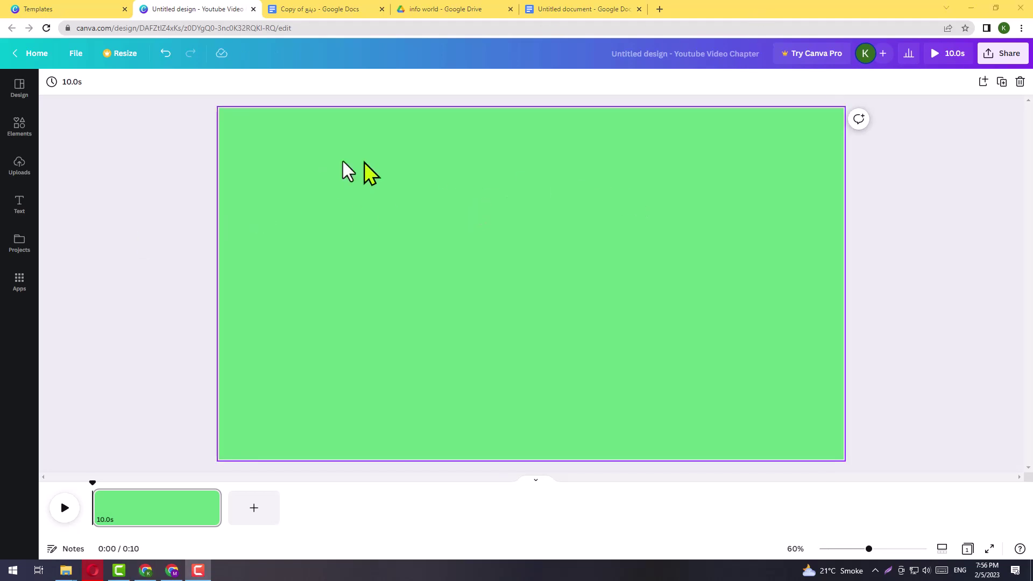
Add a dark green rounded square from Lines & Shapes near the page's top-left.
click(22, 126)
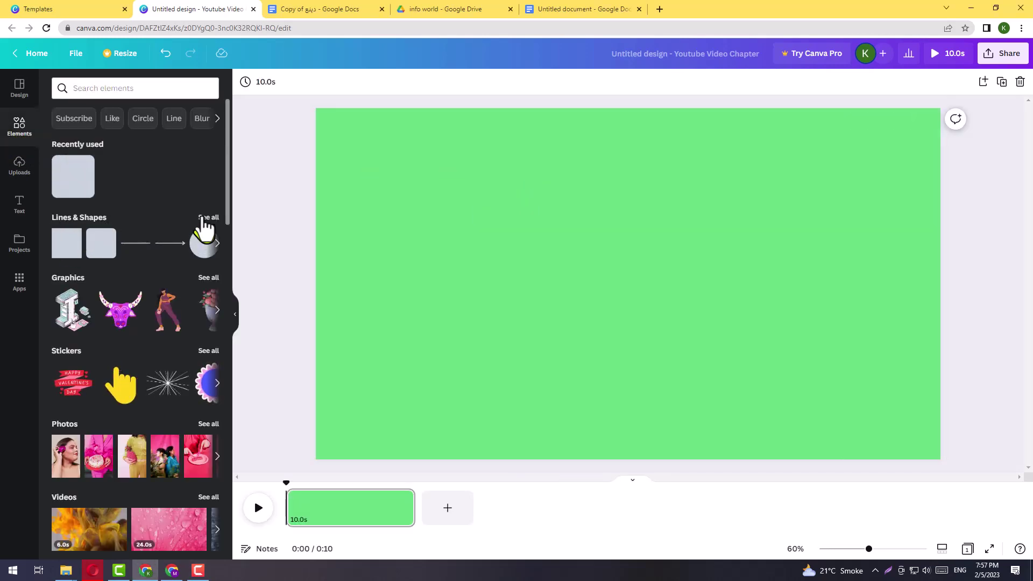
click(207, 217)
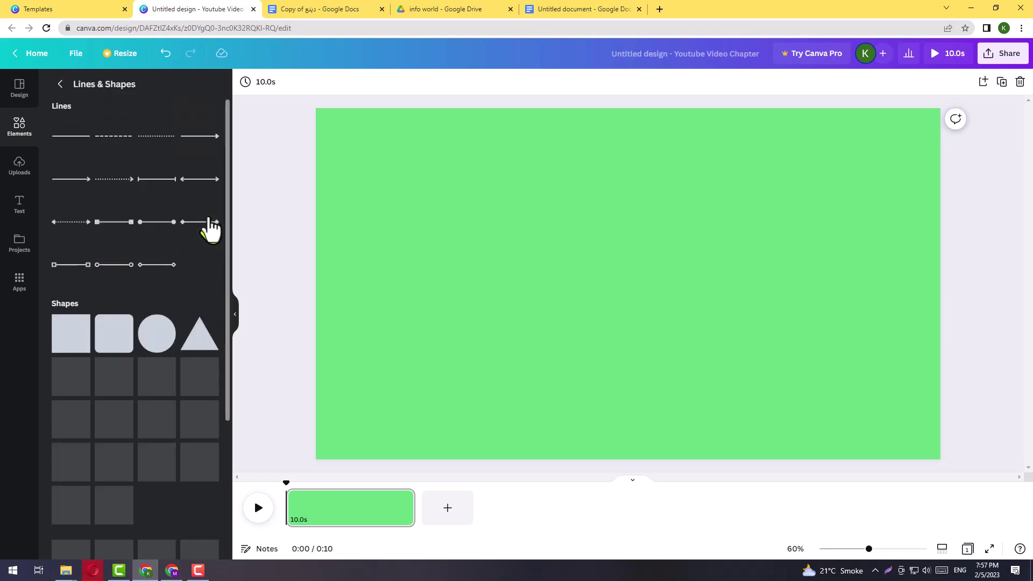
scroll(204, 269, down, 1)
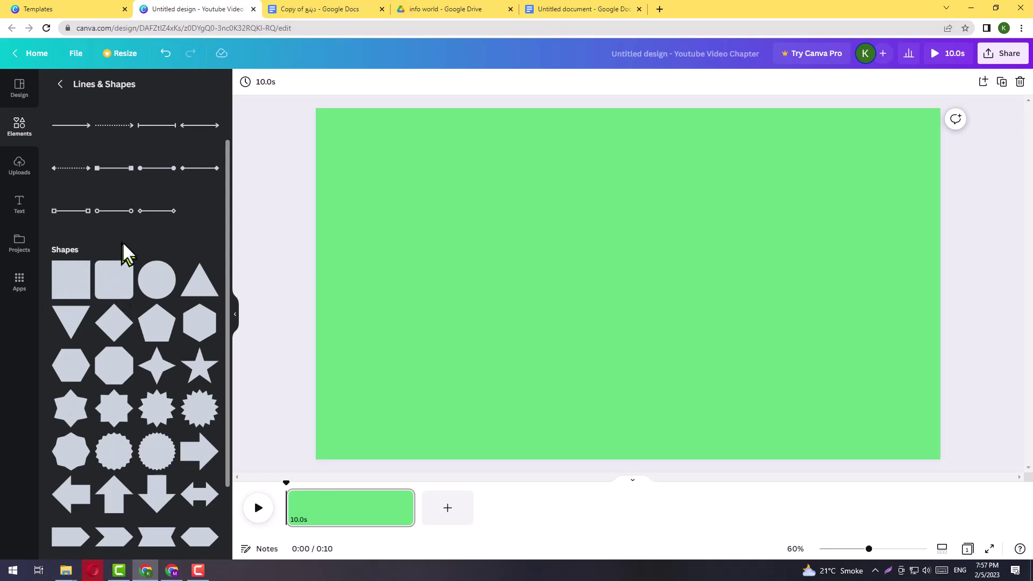
mouse_move(106, 292)
mouse_down()
mouse_move(383, 225)
mouse_move(380, 177)
mouse_up()
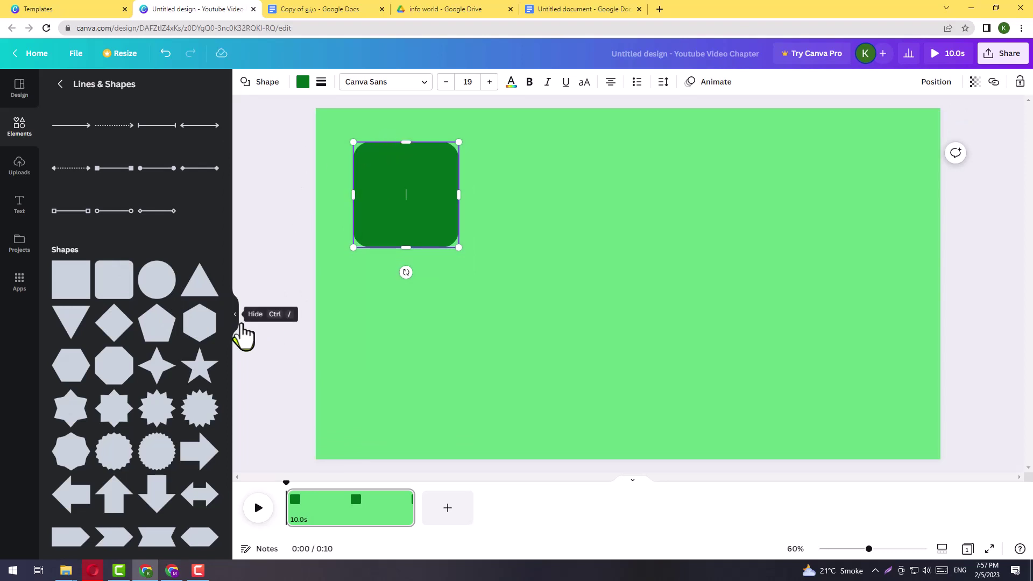
Move the rounded square to the top-left and stretch it into a wide bar across the page.
click(235, 320)
click(171, 241)
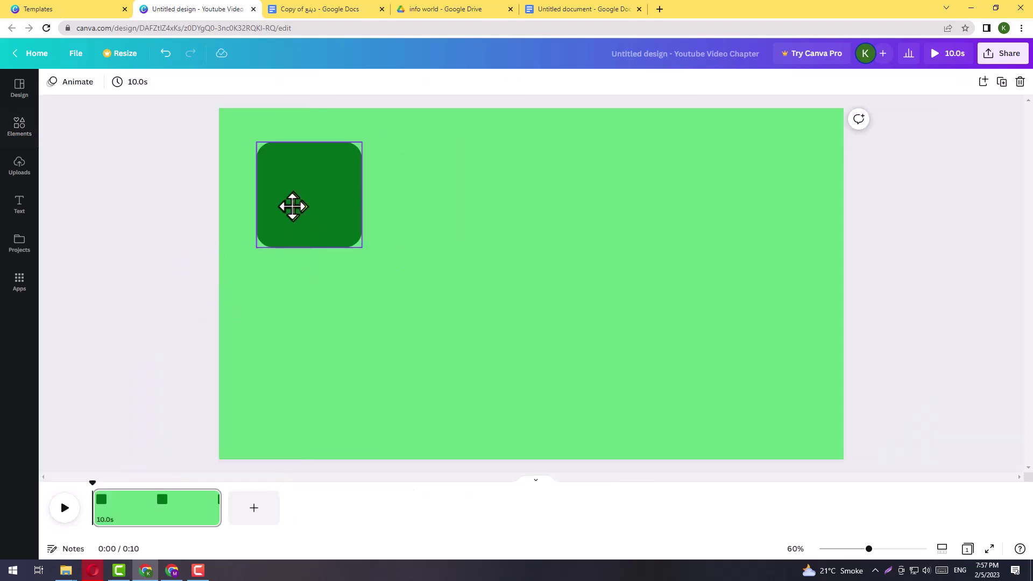
drag(292, 205, 279, 201)
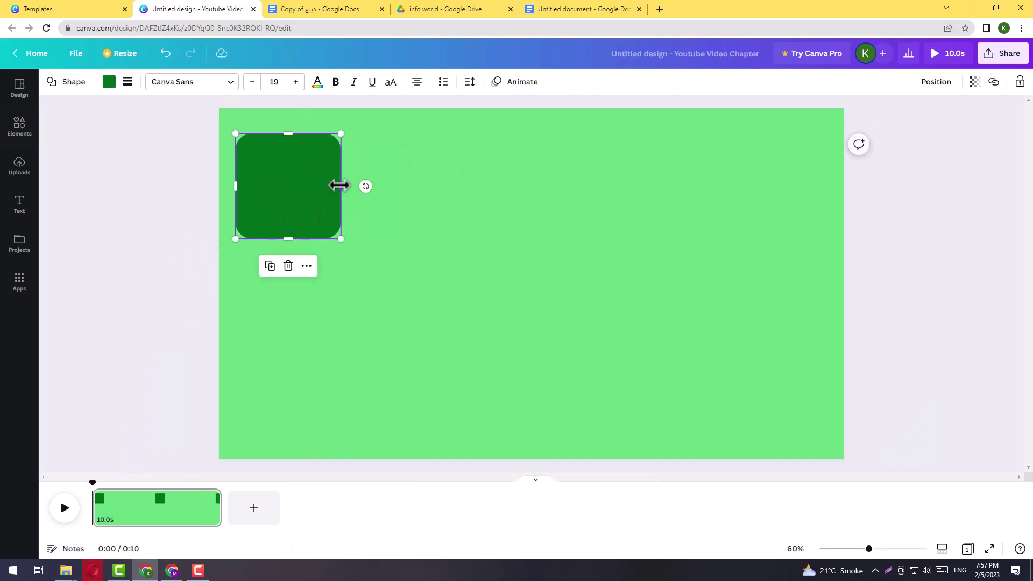
drag(340, 186, 825, 164)
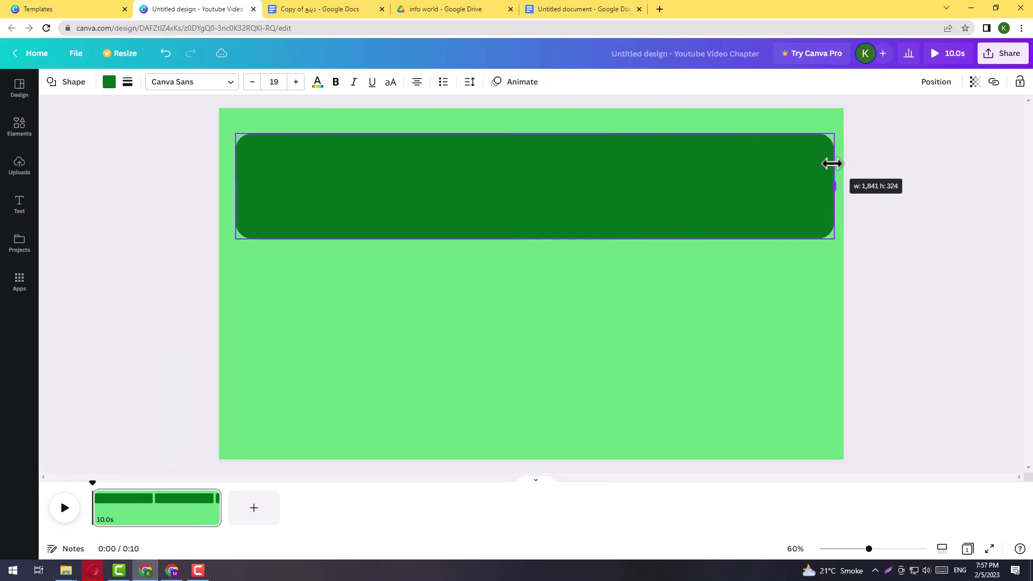
drag(612, 166, 613, 156)
Adjust the bar's height until it forms a slim banner at the top.
drag(832, 233, 831, 294)
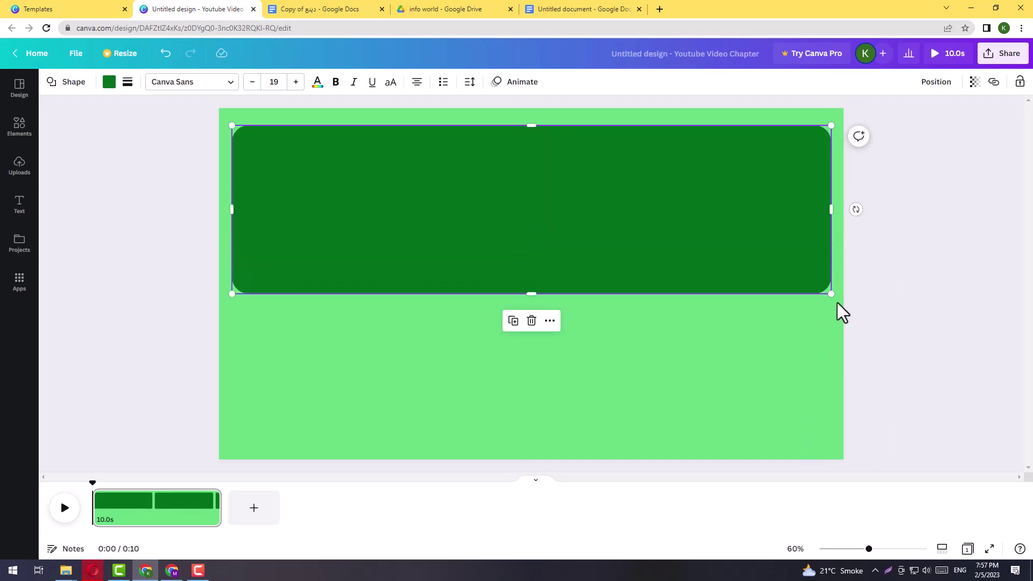
drag(831, 293, 831, 211)
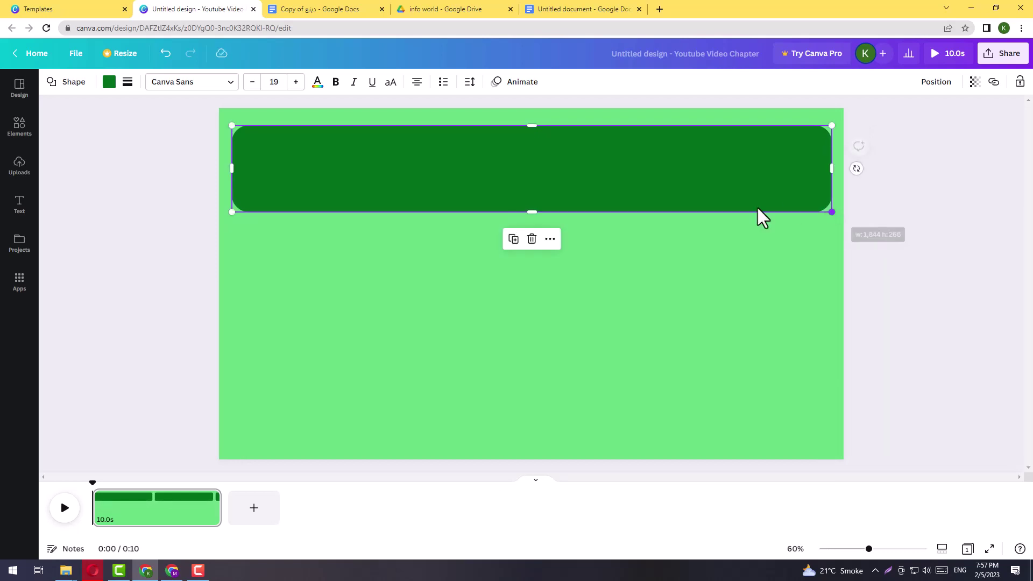
click(614, 224)
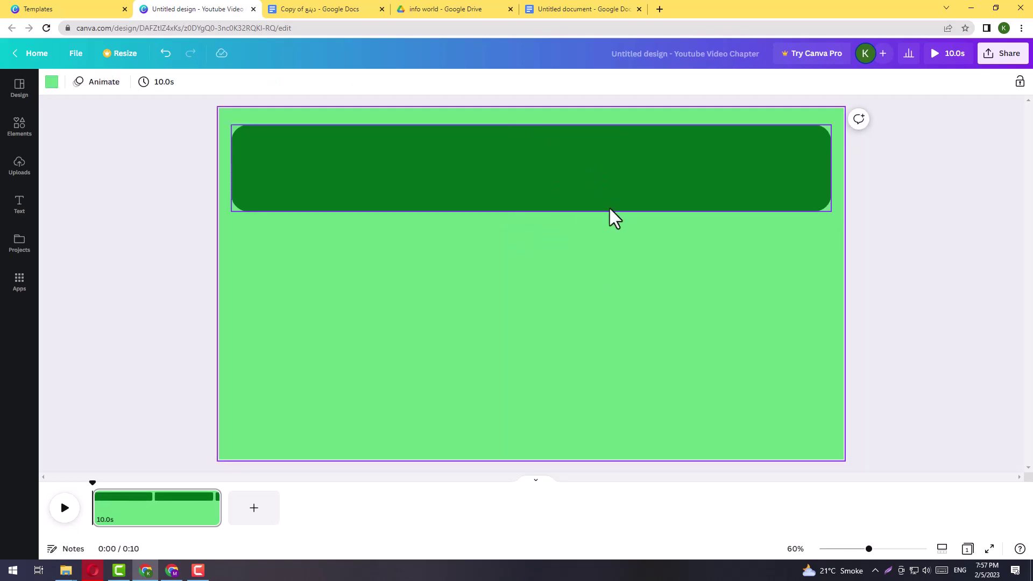
click(721, 205)
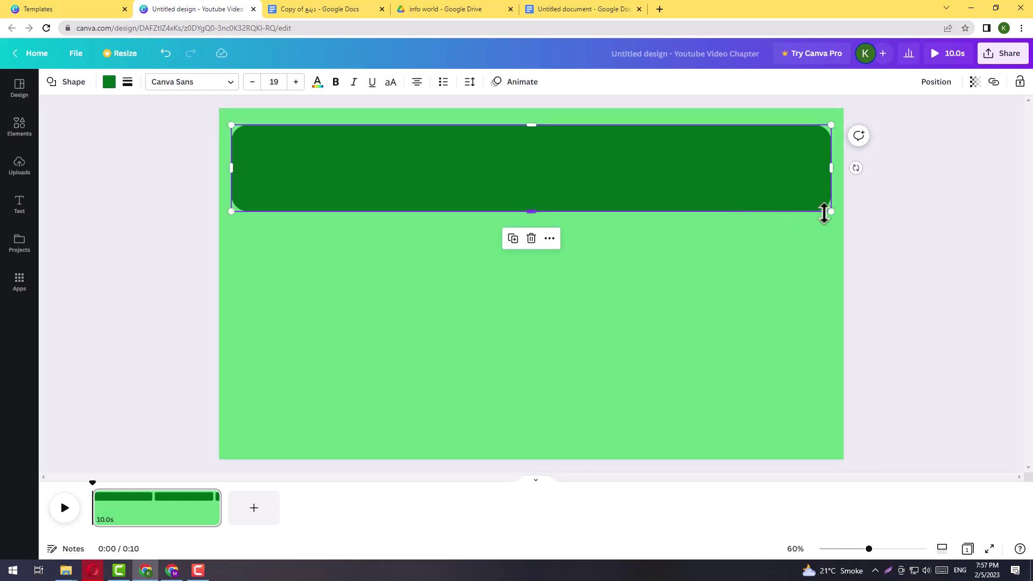
drag(828, 213, 828, 224)
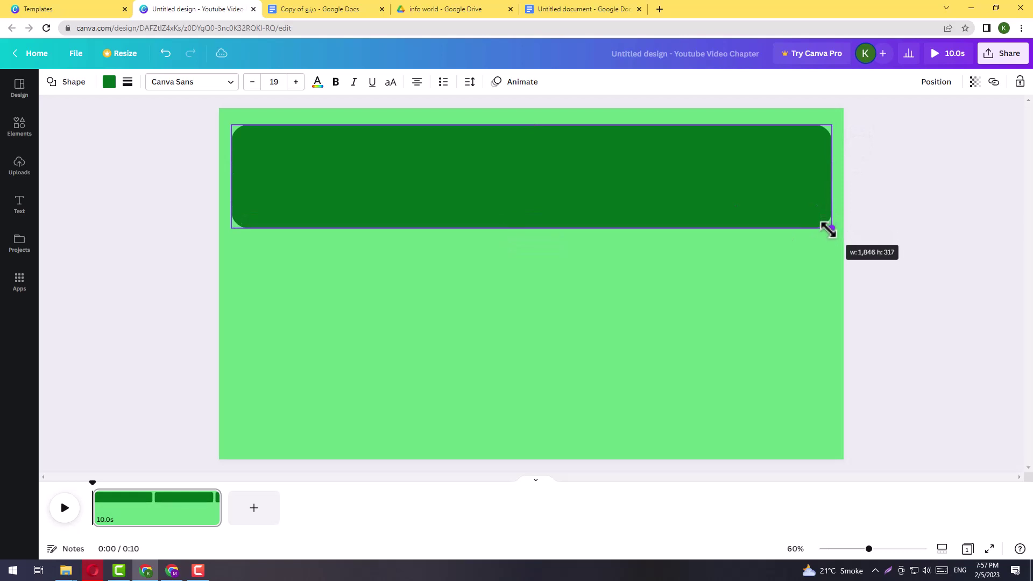
drag(827, 224, 828, 230)
click(409, 292)
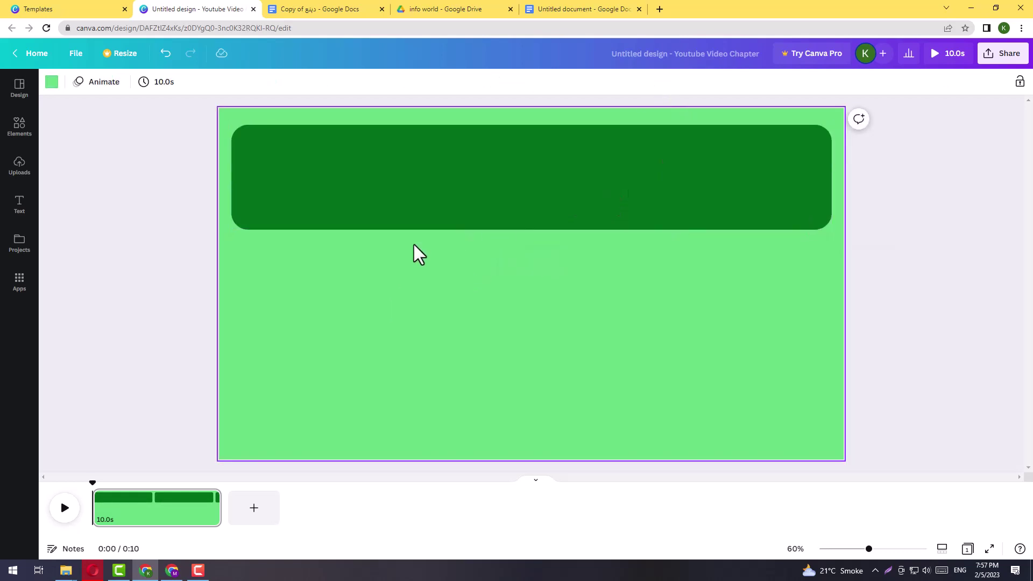
click(430, 164)
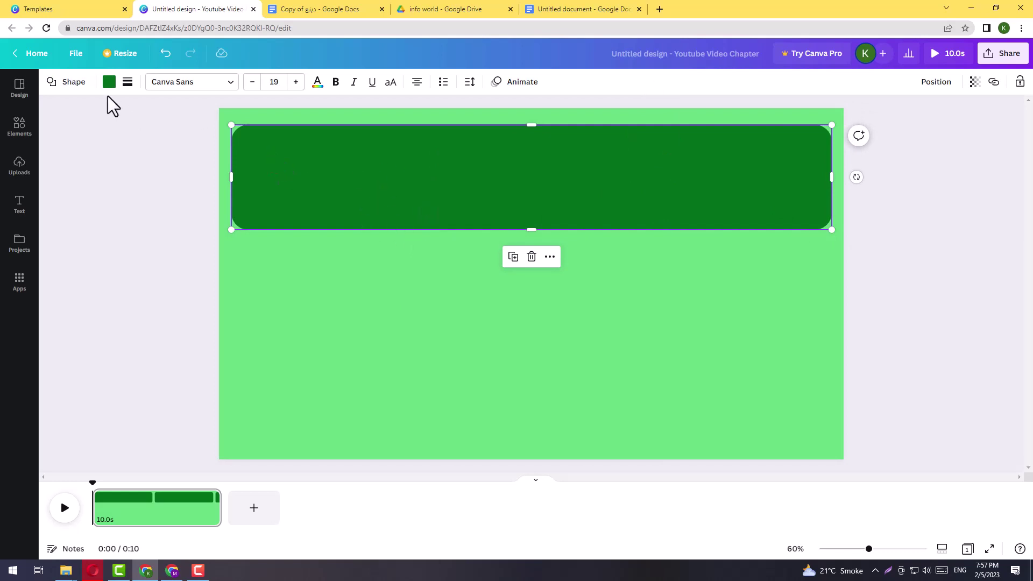
Recolour the banner with a custom dark green, #0A4B09, after briefly trying dark blue.
click(109, 83)
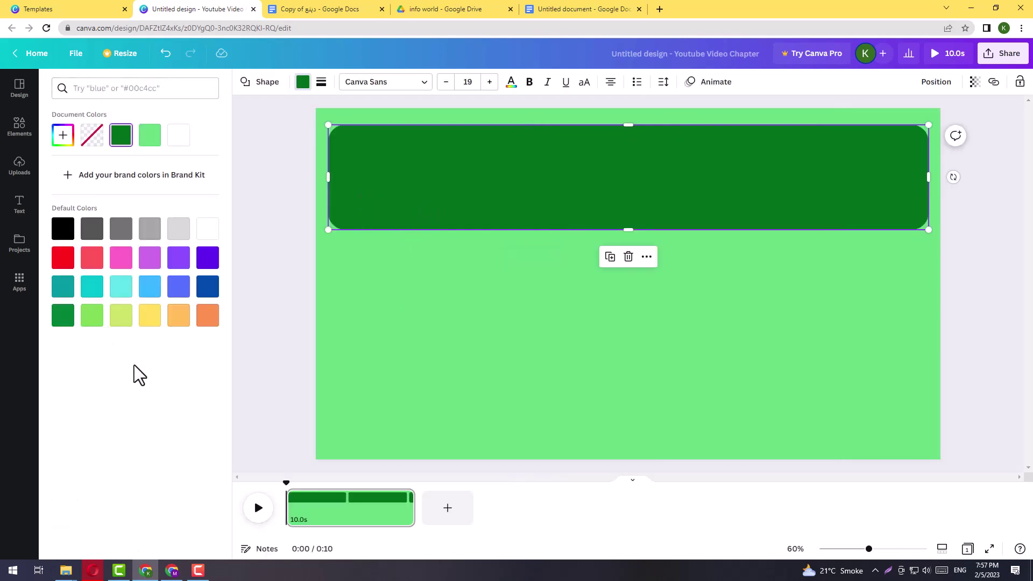
click(208, 293)
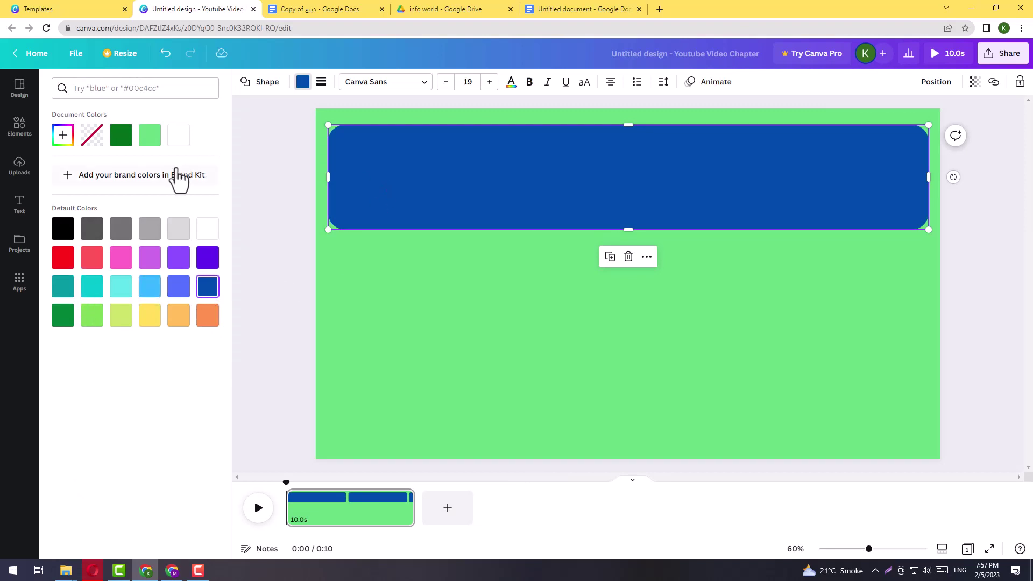
click(64, 138)
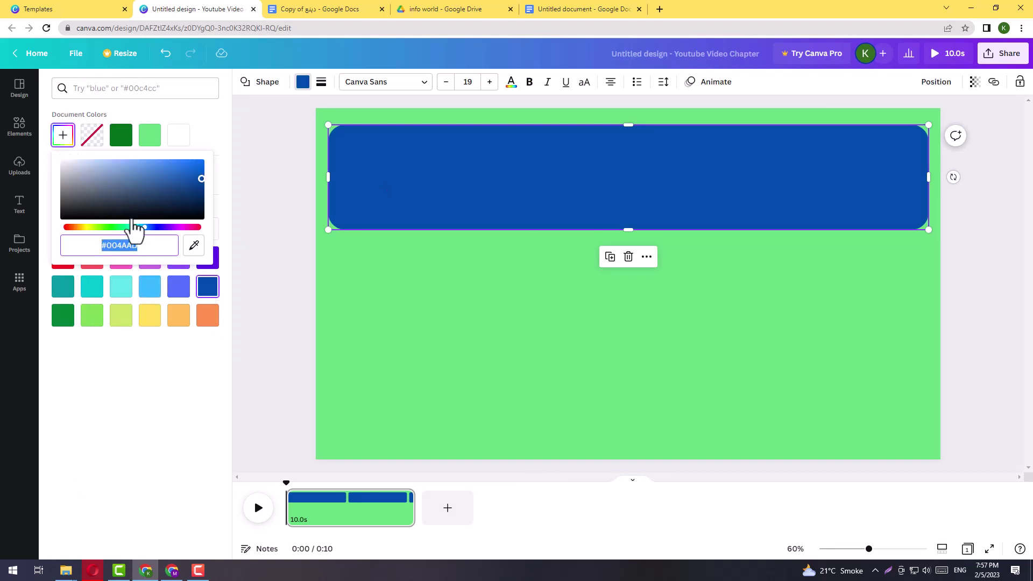
click(162, 232)
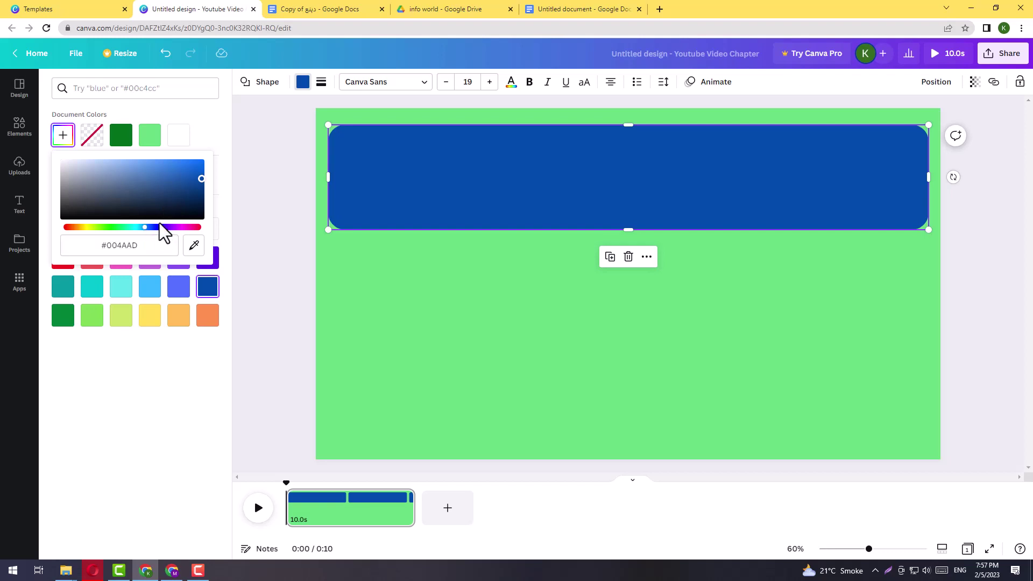
drag(144, 227, 110, 227)
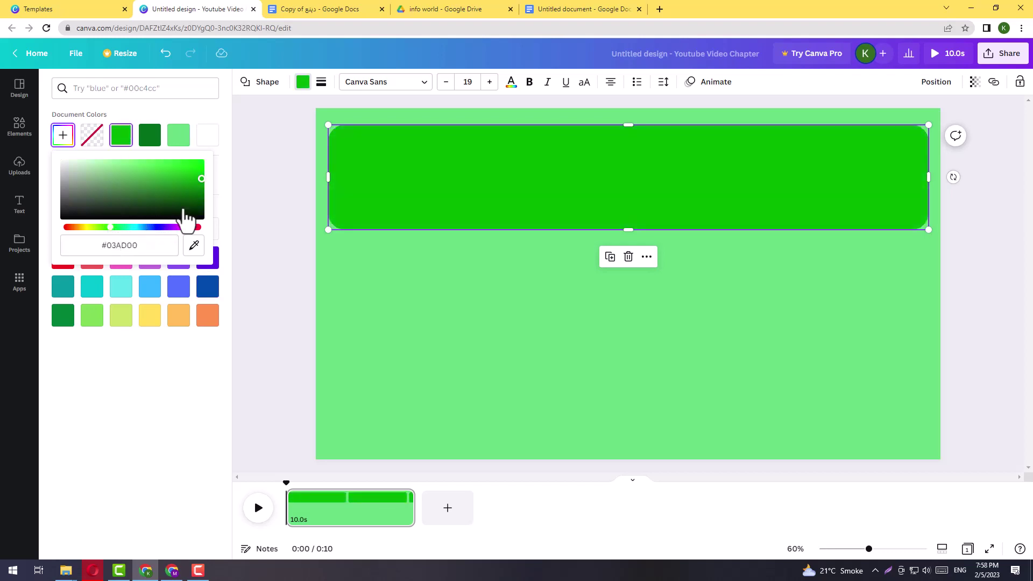
mouse_move(183, 211)
mouse_down()
mouse_move(184, 199)
mouse_move(182, 215)
mouse_move(175, 208)
mouse_move(187, 202)
mouse_up()
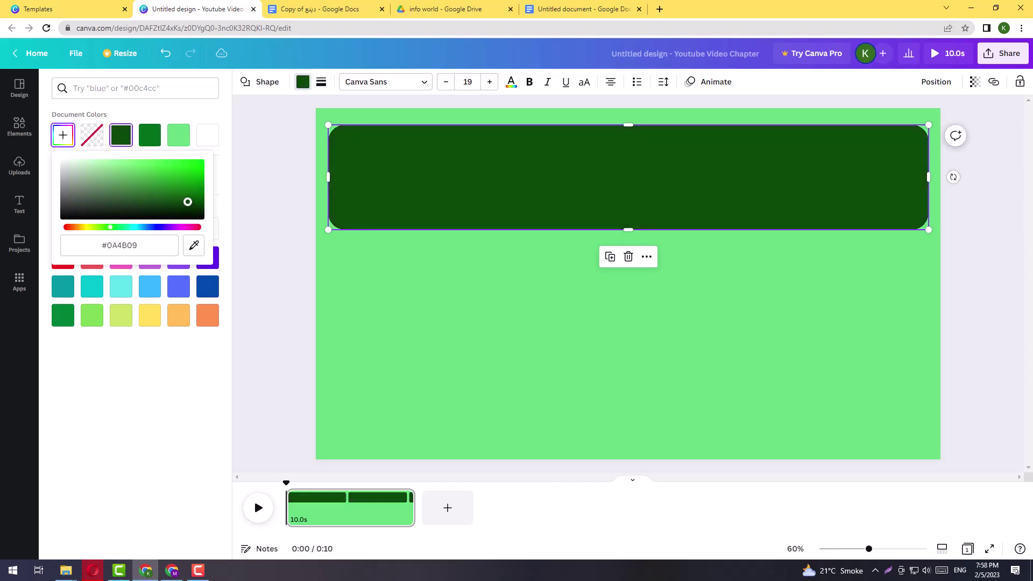
click(285, 237)
click(216, 213)
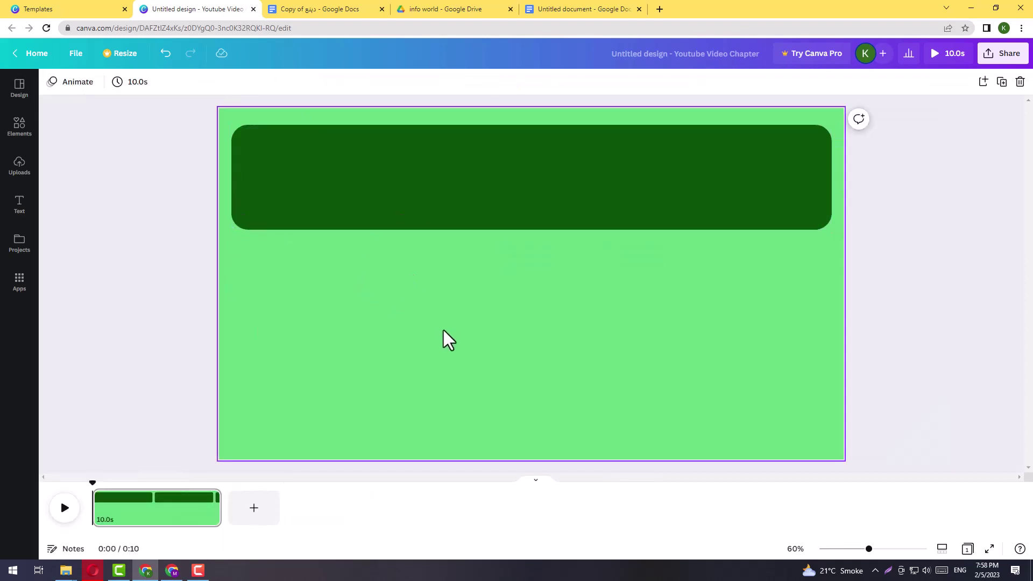
click(398, 203)
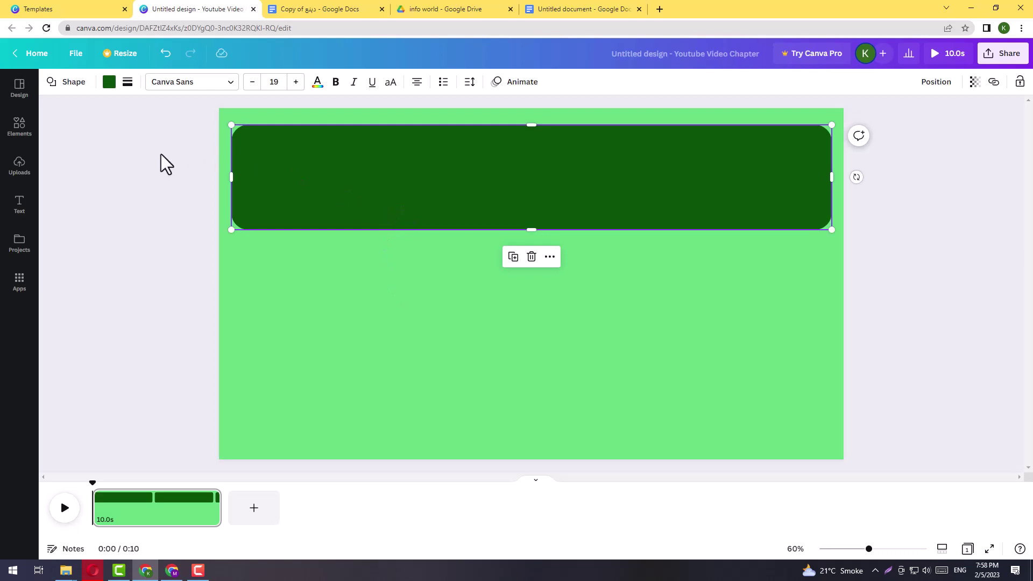
Give the green banner a thick solid white border.
click(127, 81)
drag(128, 151, 139, 151)
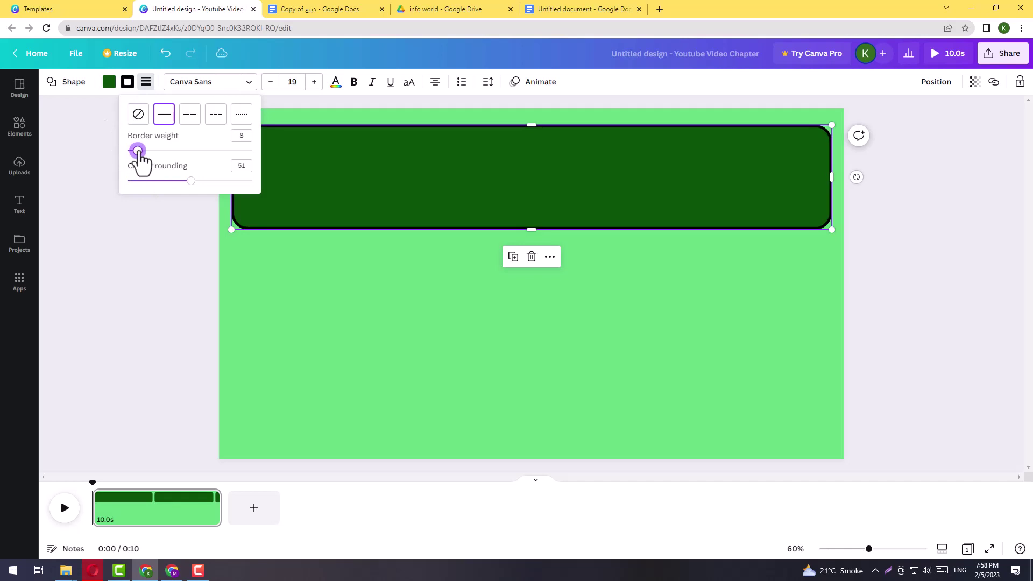
click(127, 81)
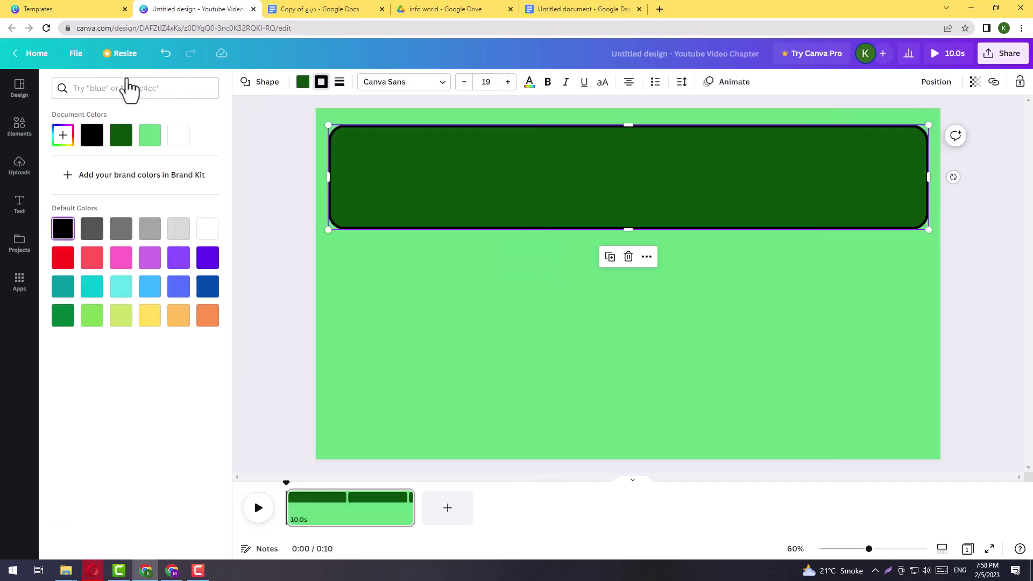
click(149, 137)
key(Escape)
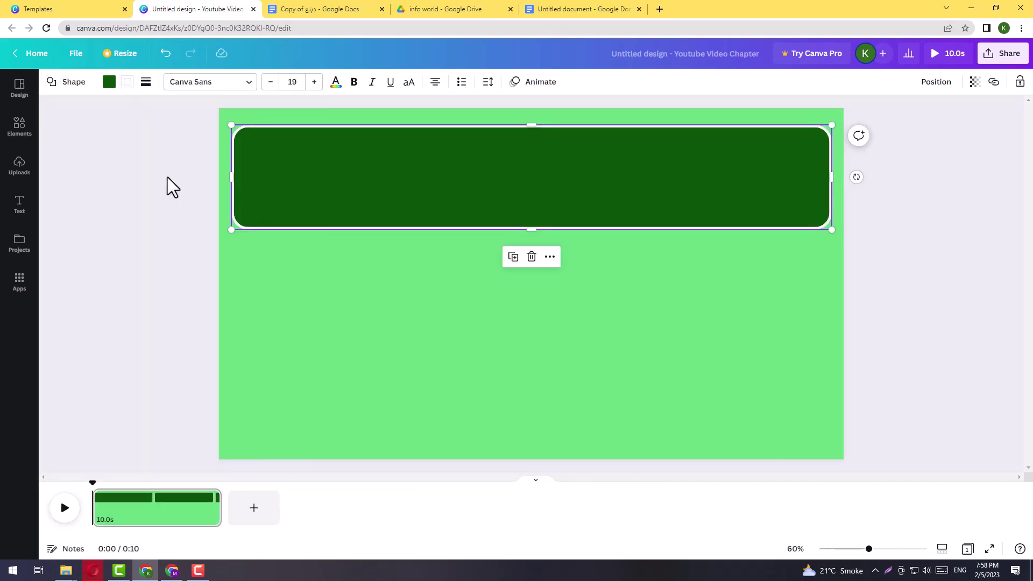
click(167, 177)
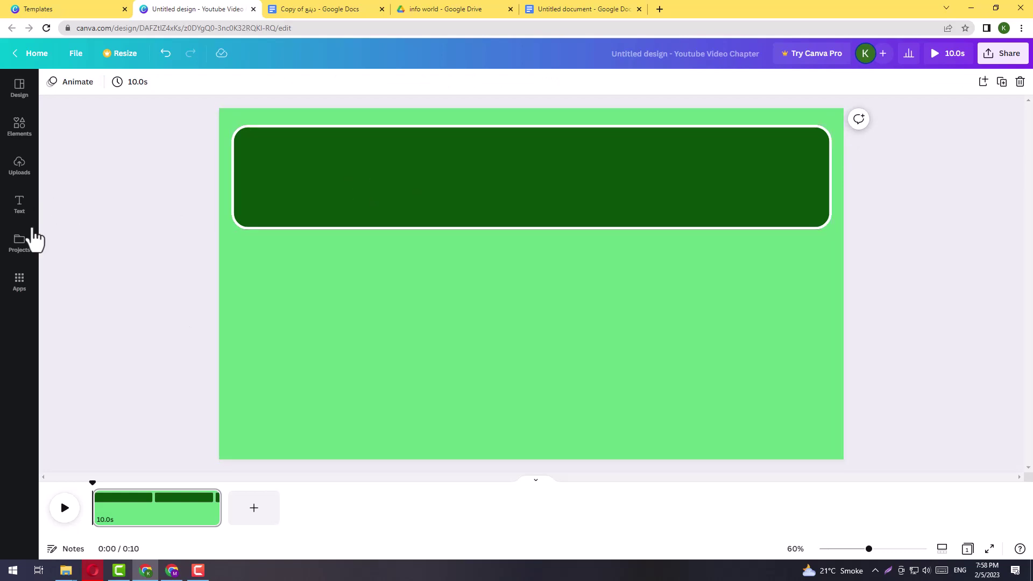
Add an 'Add a subheading' text below the banner, then bring up the Urdu questions doc.
click(19, 207)
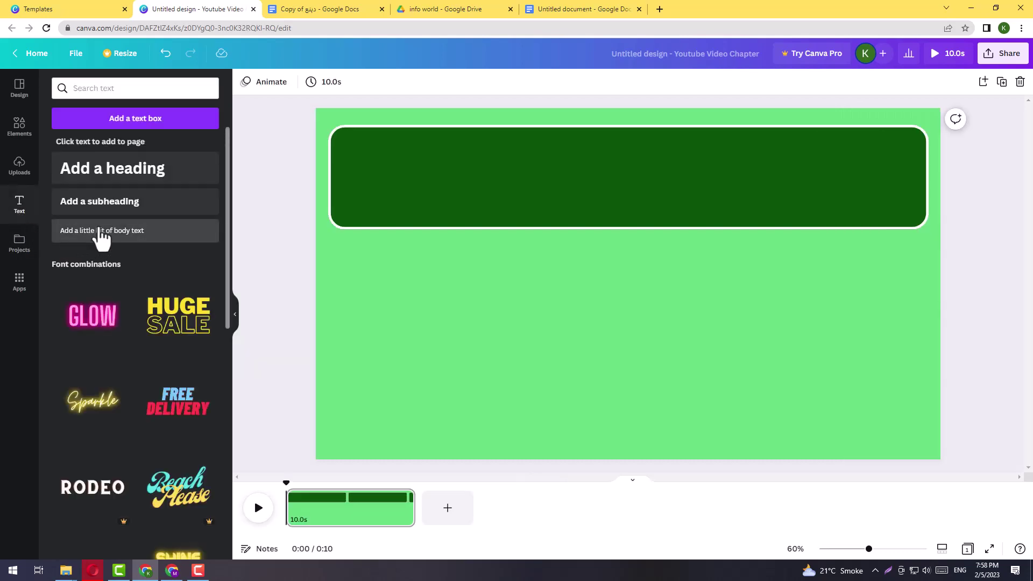
click(89, 210)
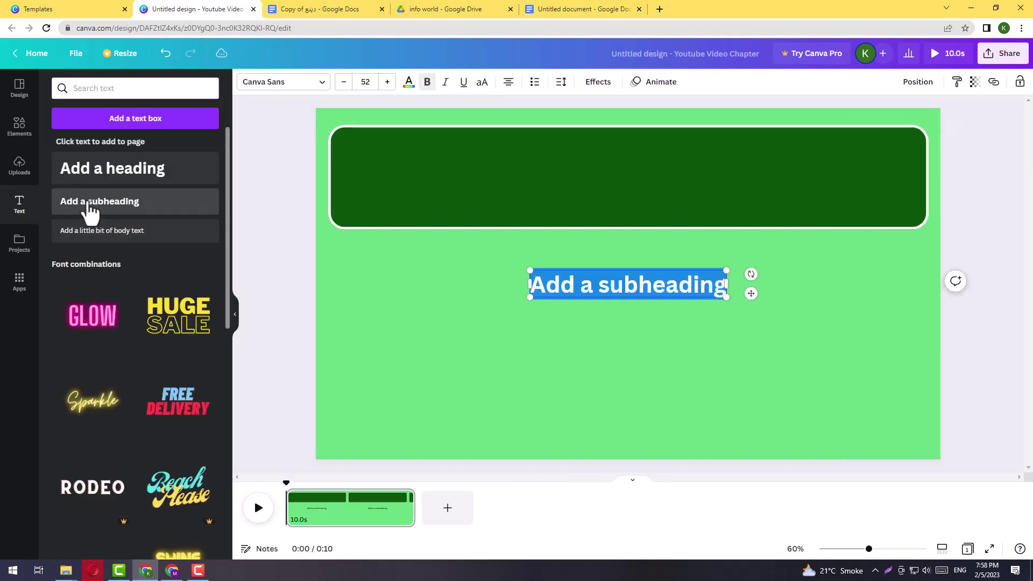
click(581, 342)
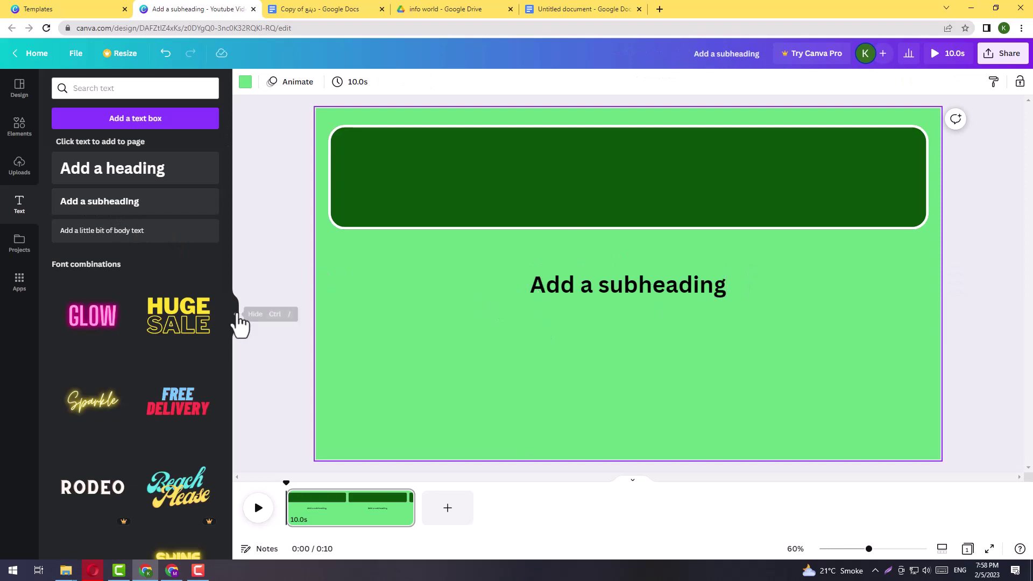
click(235, 317)
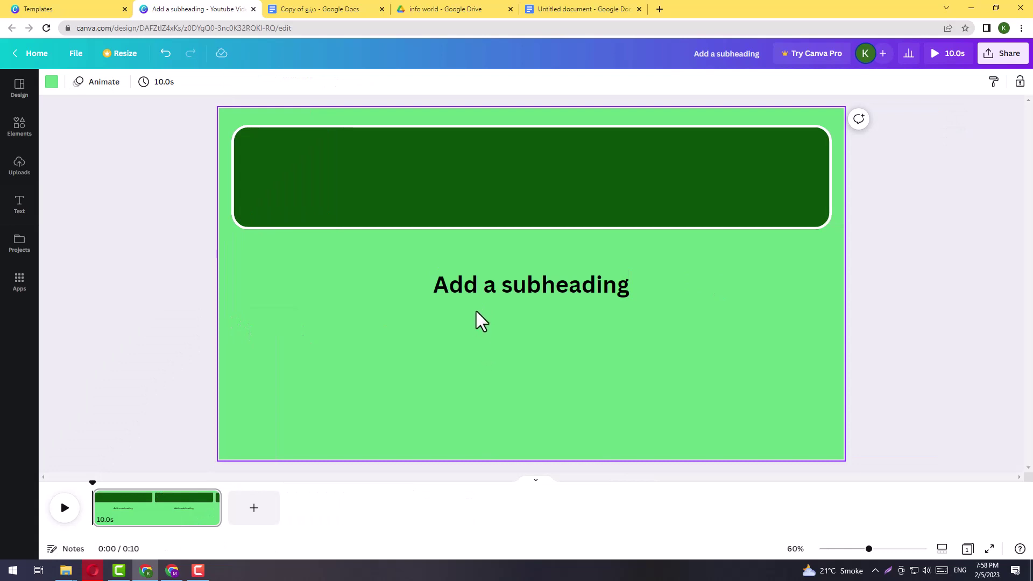
click(319, 9)
click(461, 274)
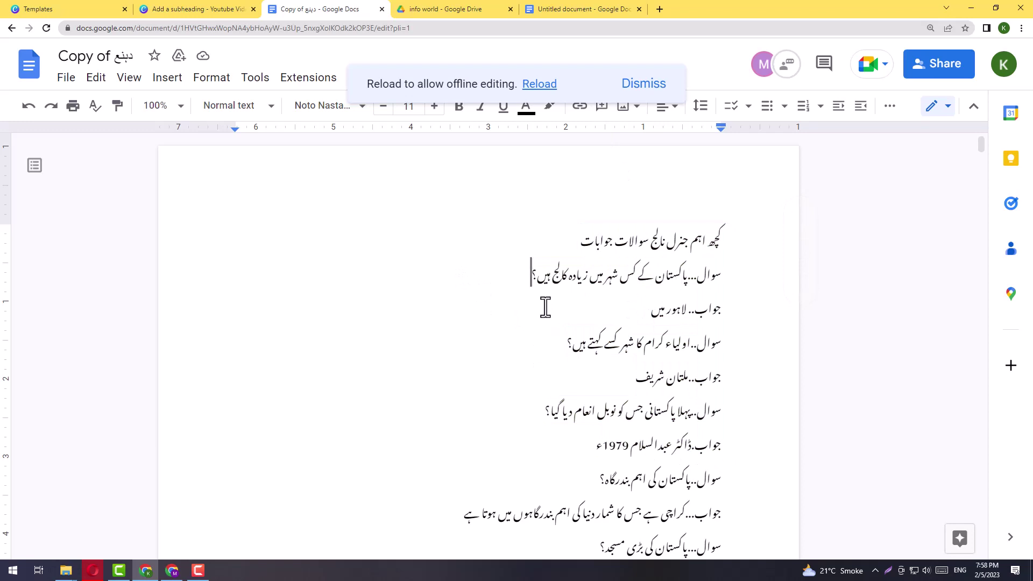
Select the first question's text, پاکستان کے کس شہر میں زیادہ کالج ہیں؟, in the doc.
drag(531, 278, 689, 287)
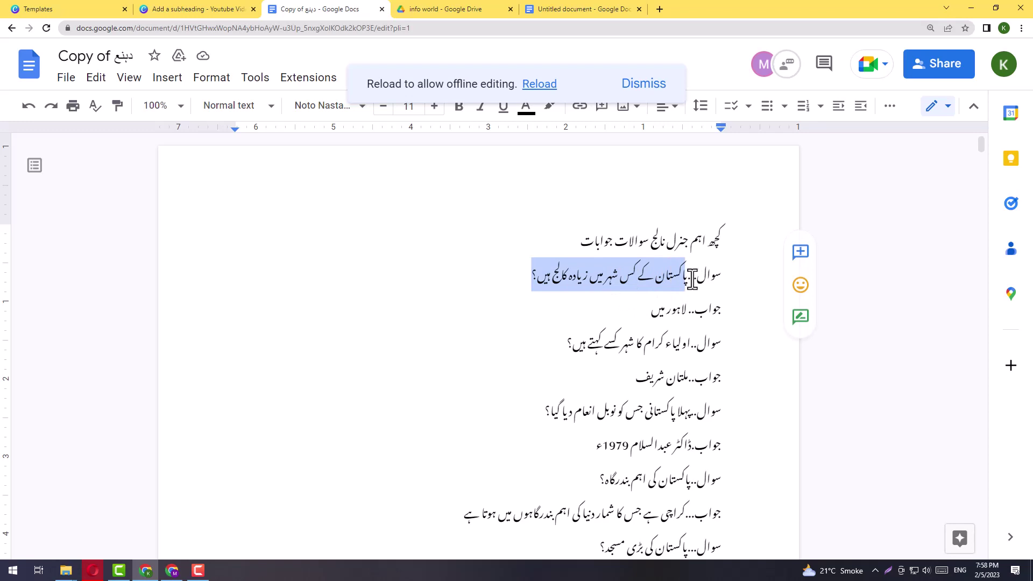
drag(690, 280, 529, 293)
Replace the subheading placeholder with the copied Urdu question, pasted as plain text.
click(200, 5)
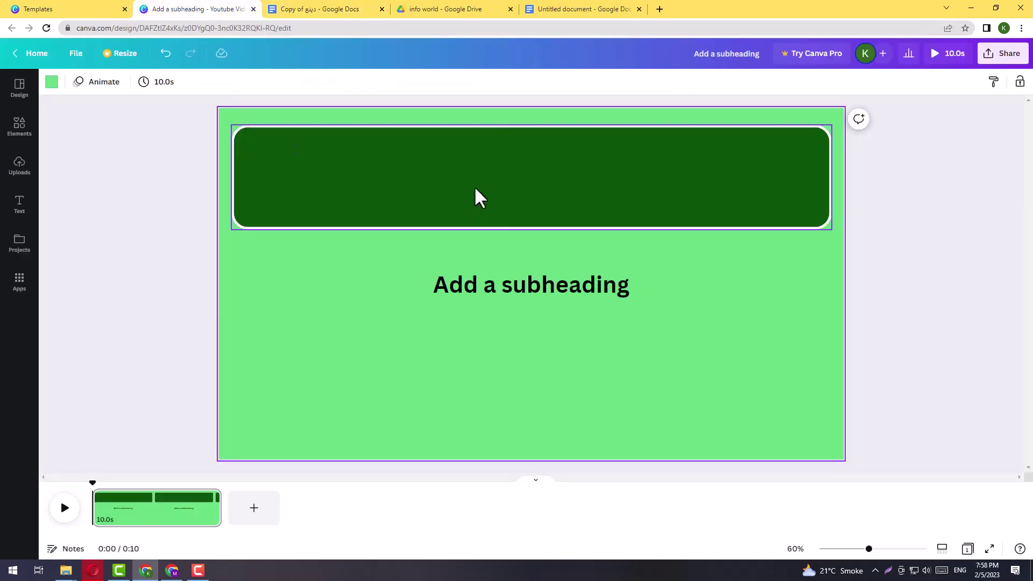
click(505, 277)
double_click(481, 281)
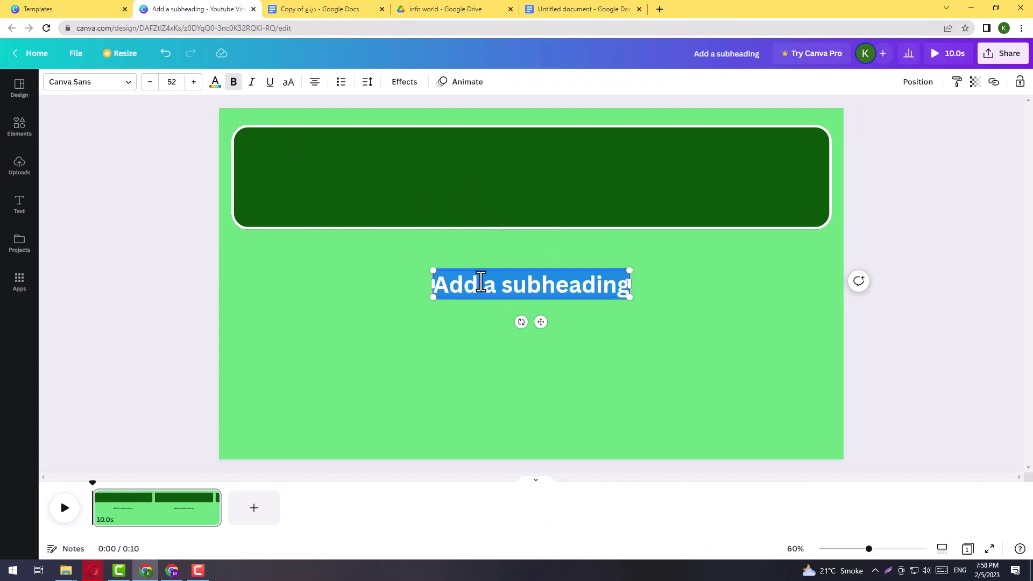
right_click(535, 291)
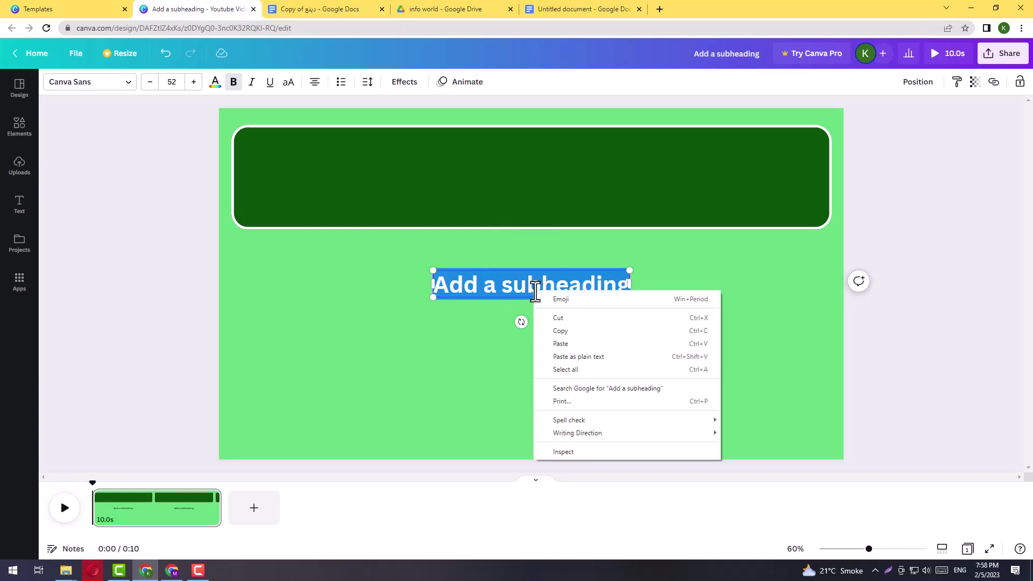
click(578, 357)
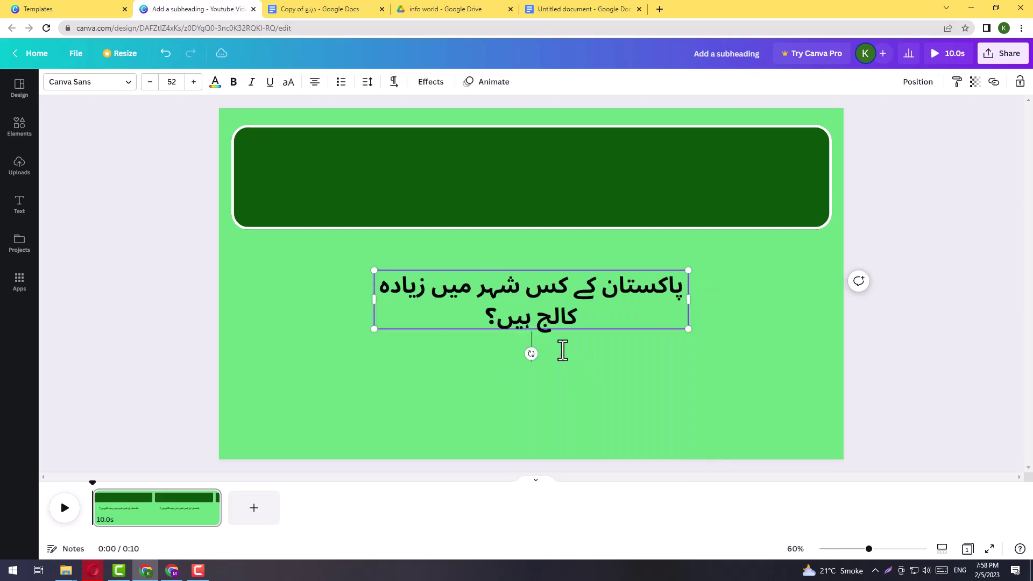
Move the question into the green banner and widen it to fit one line.
click(410, 372)
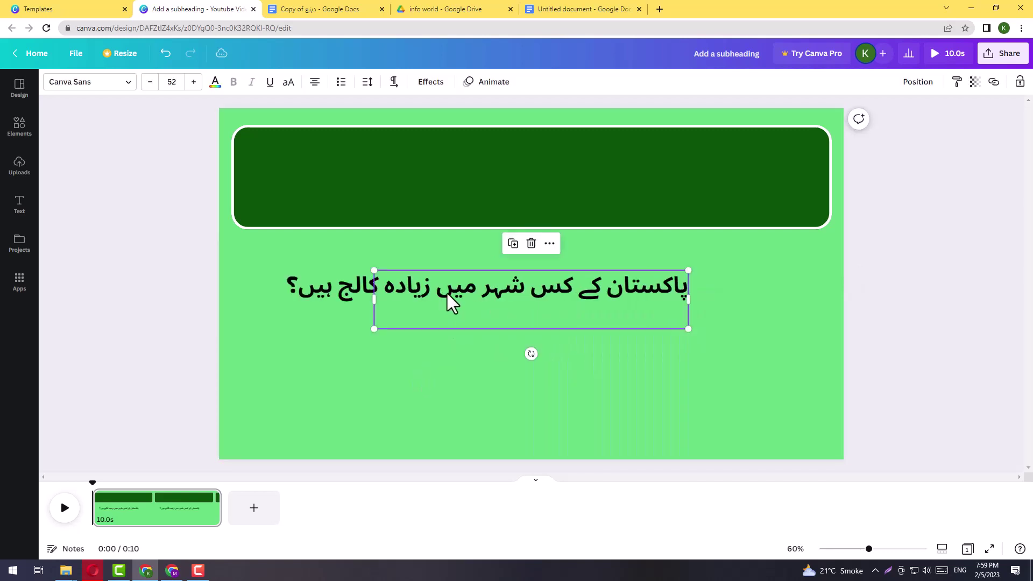
mouse_move(450, 300)
mouse_down()
mouse_move(529, 226)
mouse_move(552, 167)
mouse_up()
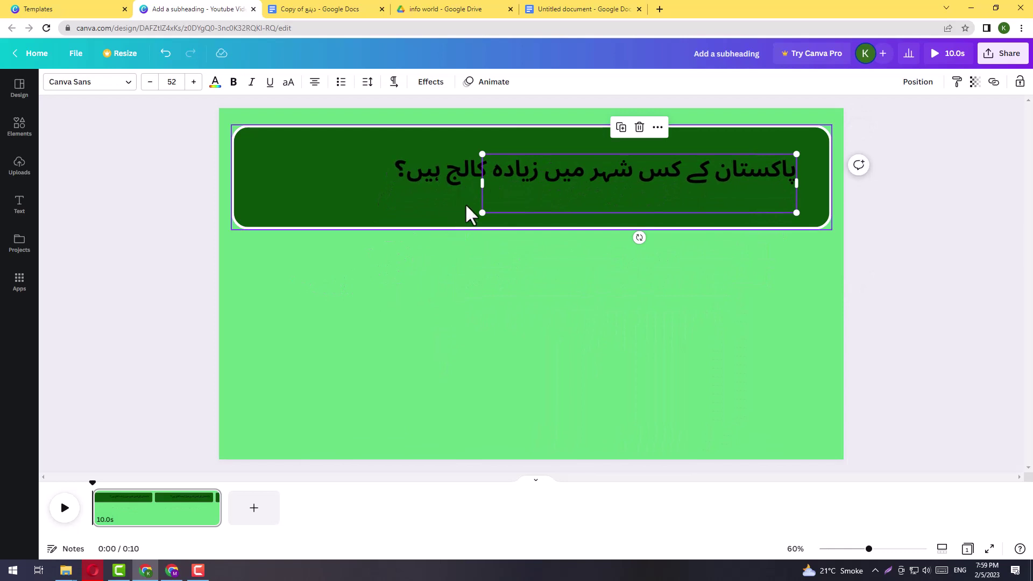
drag(479, 182, 254, 183)
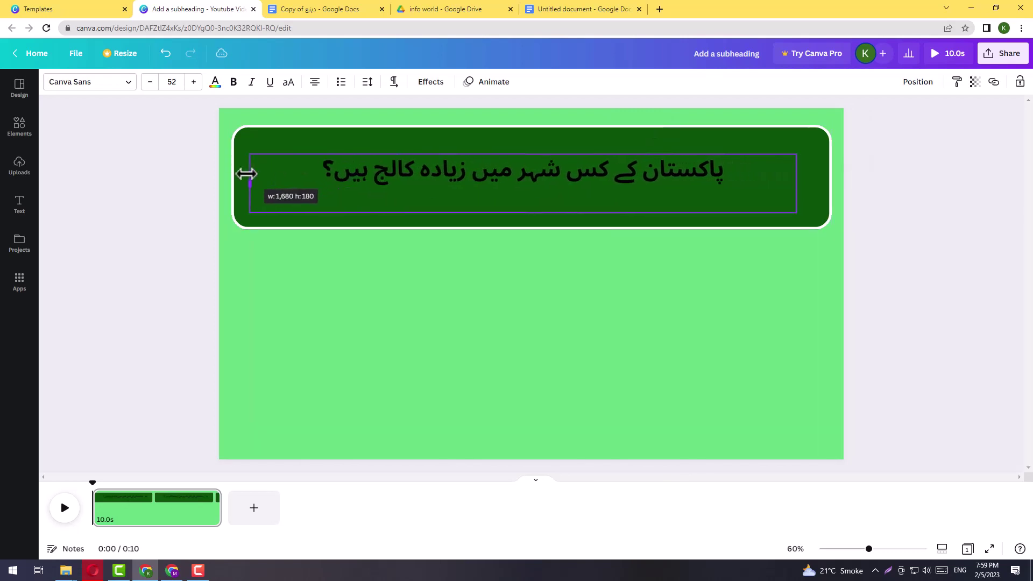
drag(592, 156, 592, 151)
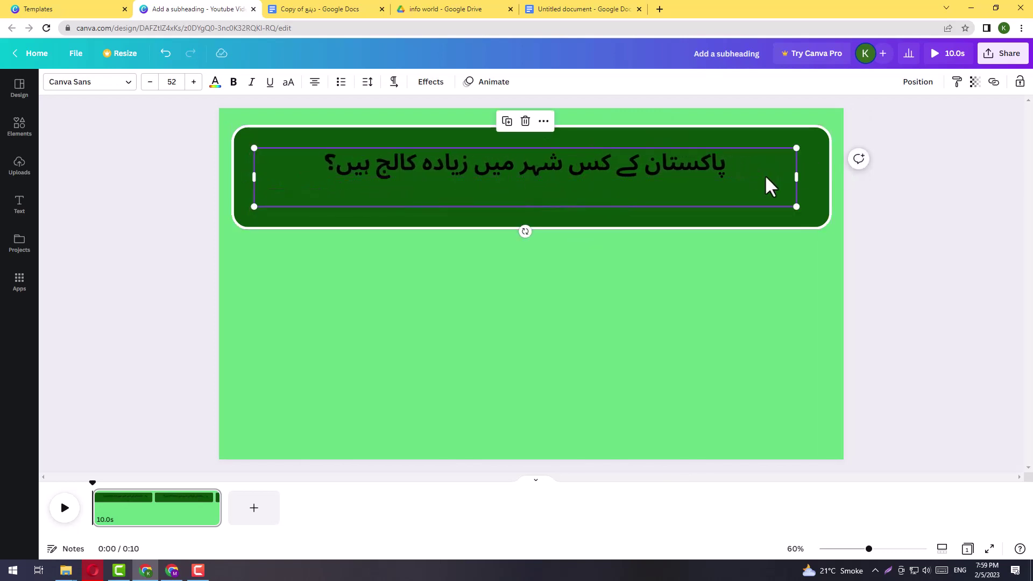
drag(796, 178, 808, 178)
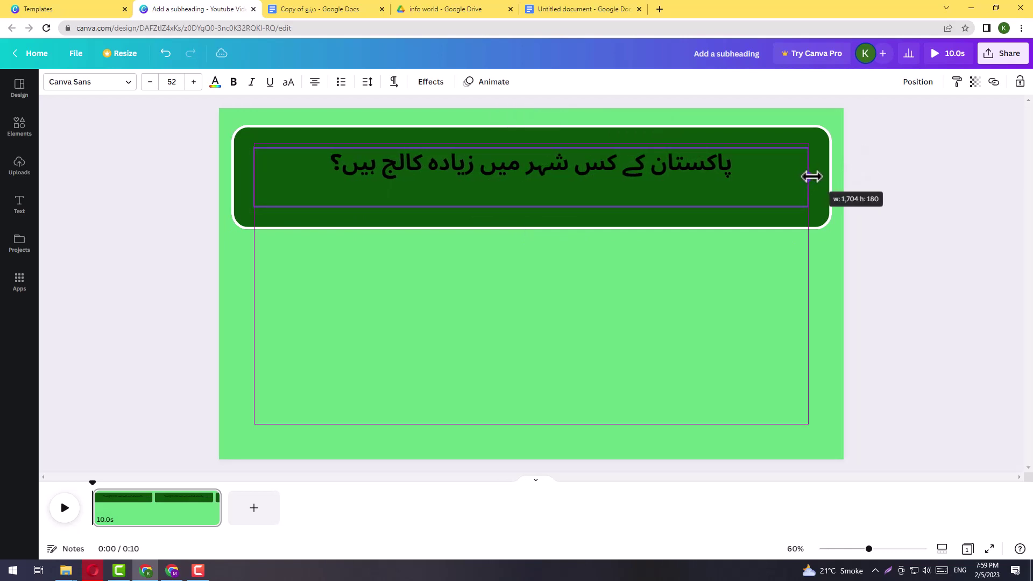
click(629, 294)
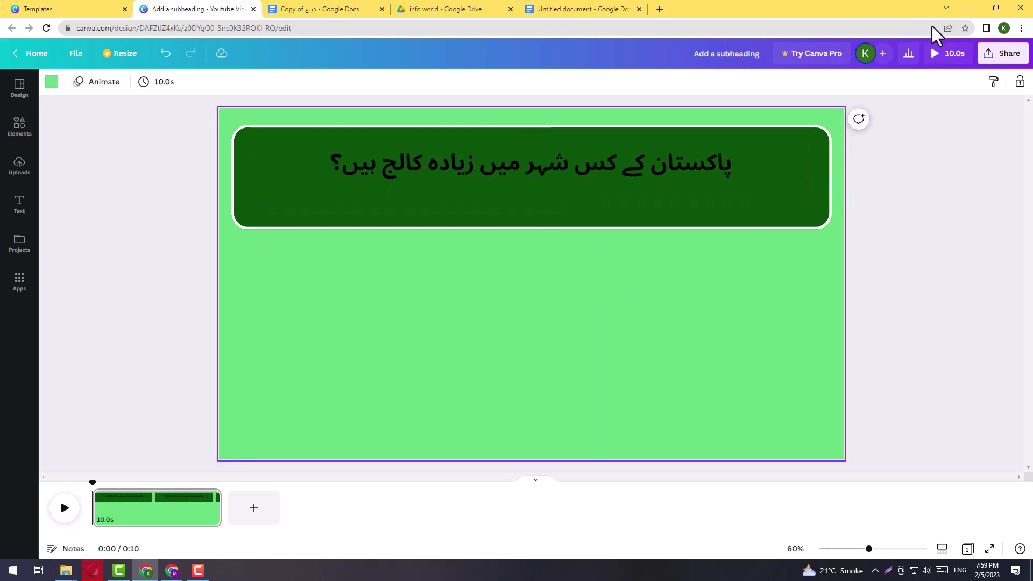
Change the banner question's text colour from black to white.
click(454, 168)
click(214, 87)
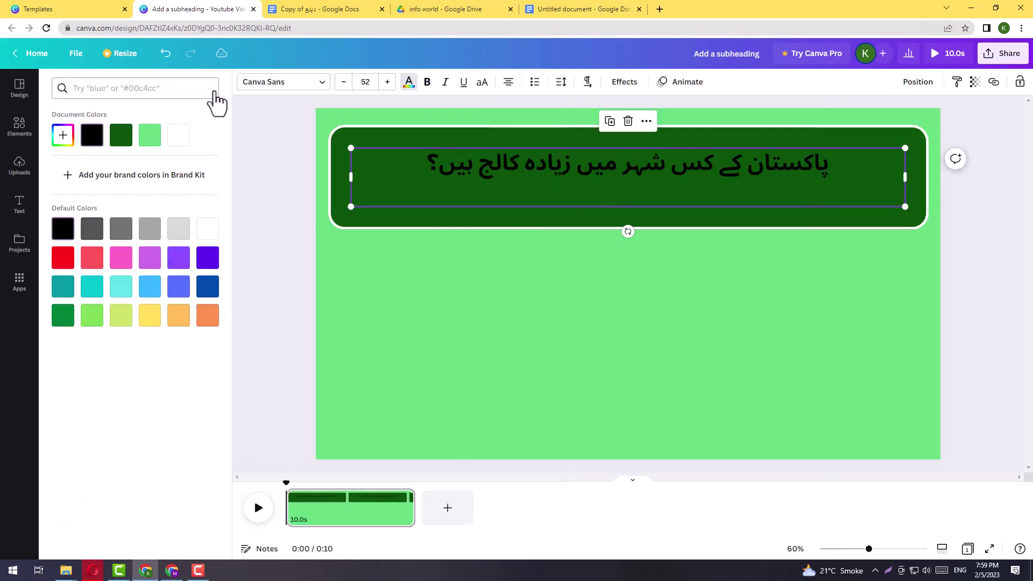
click(207, 230)
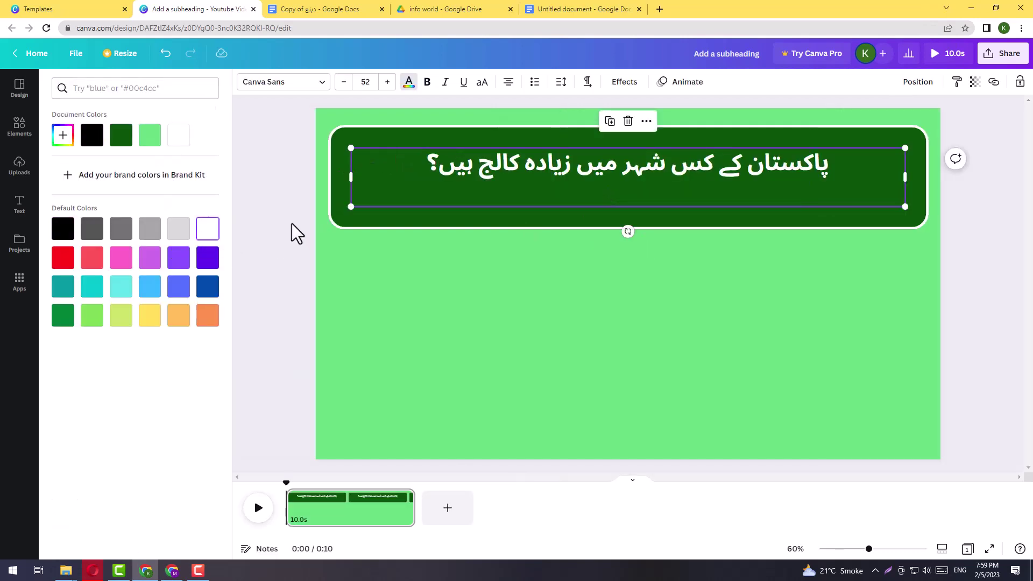
click(291, 223)
click(222, 237)
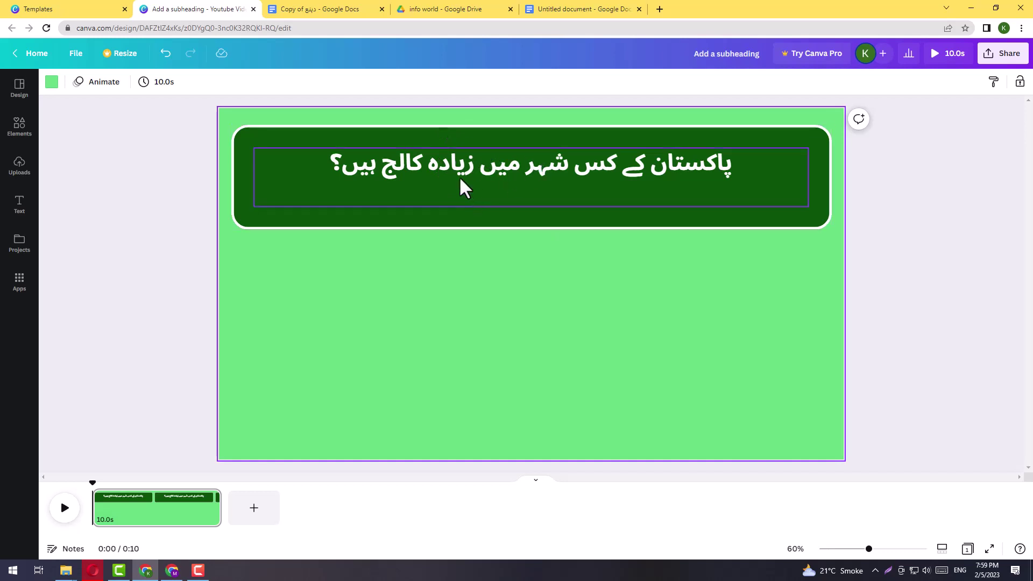
click(447, 160)
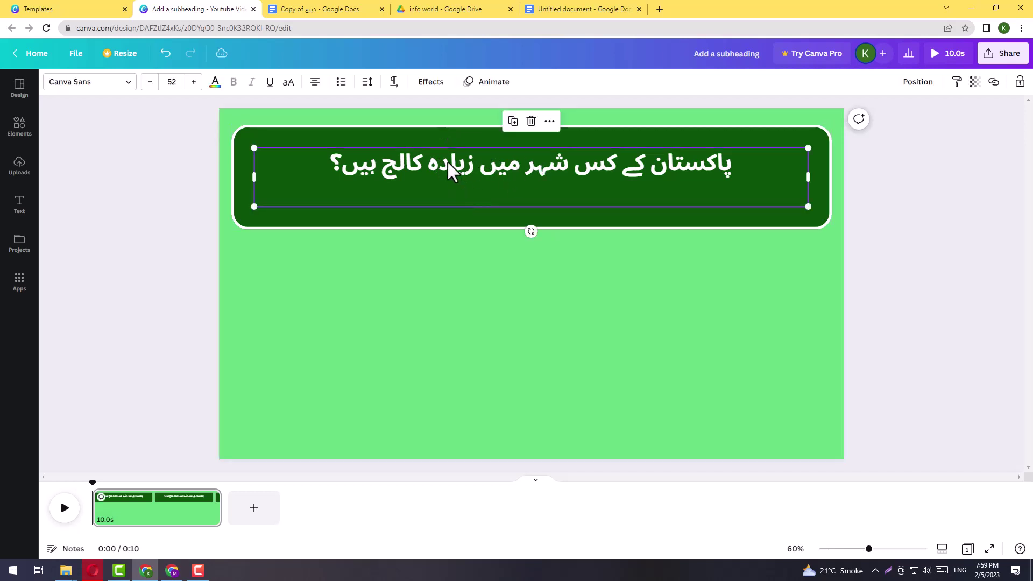
Set the question's font to Tufuli Arabic after trying Childos Arabic and Montaser Arabic.
click(129, 83)
text(arabic)
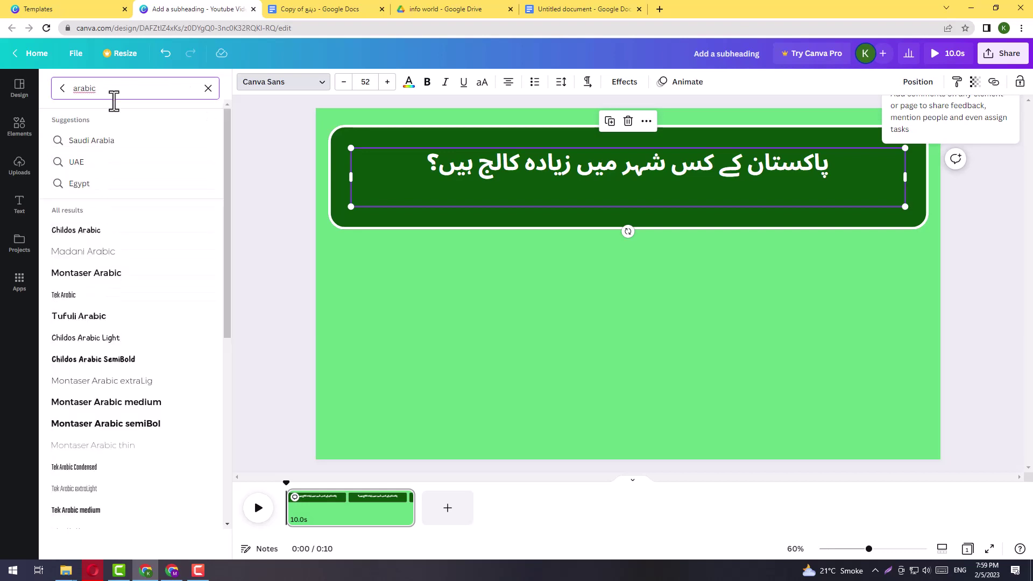
click(102, 236)
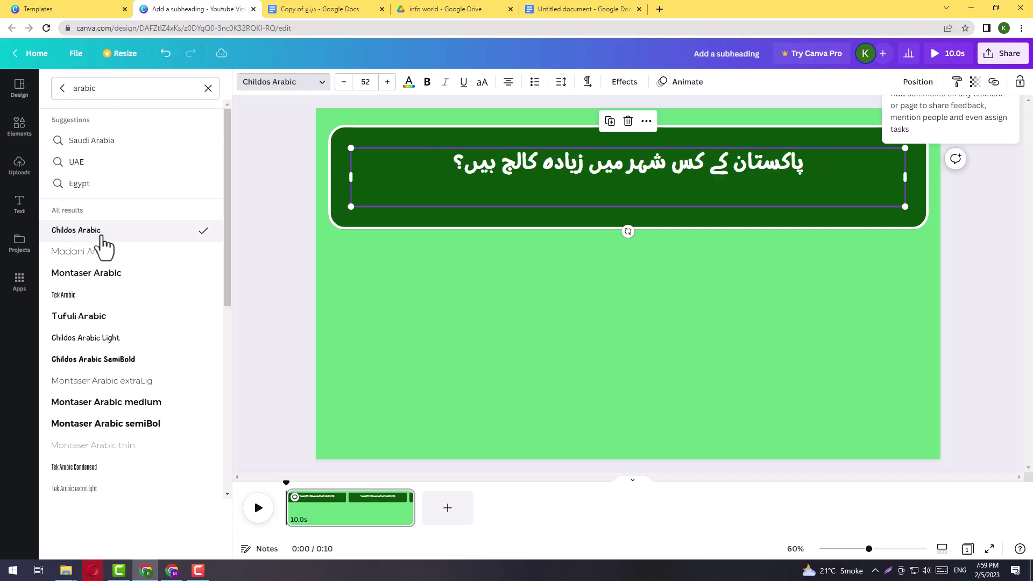
click(100, 274)
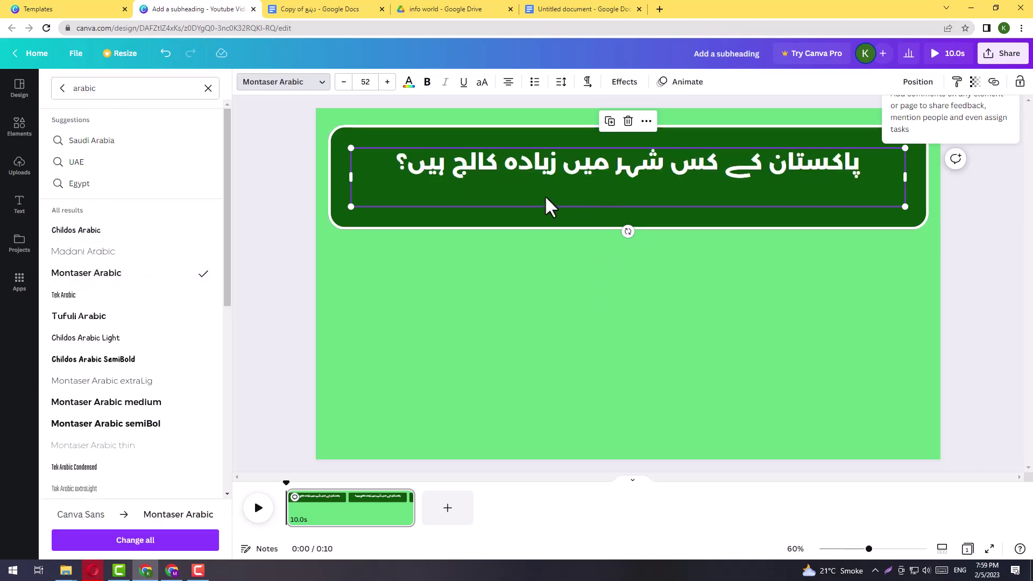
click(93, 317)
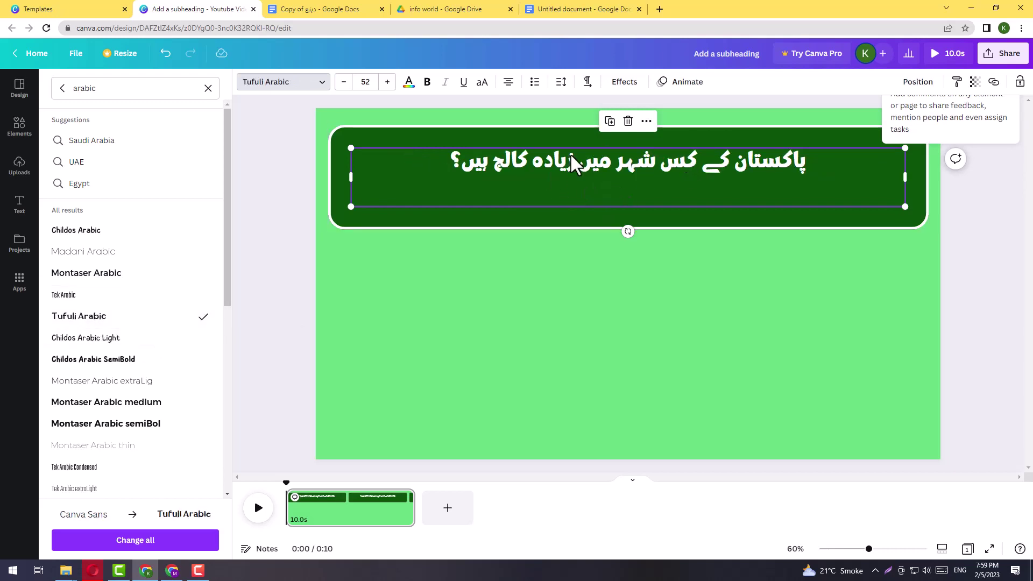
click(504, 279)
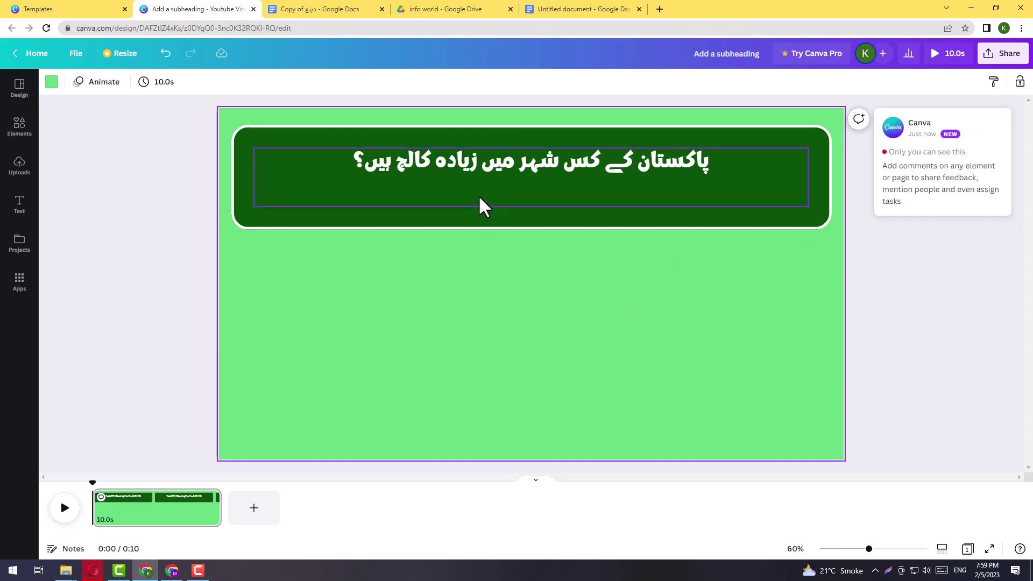
Duplicate the banner question and place the copy below the banner.
click(458, 188)
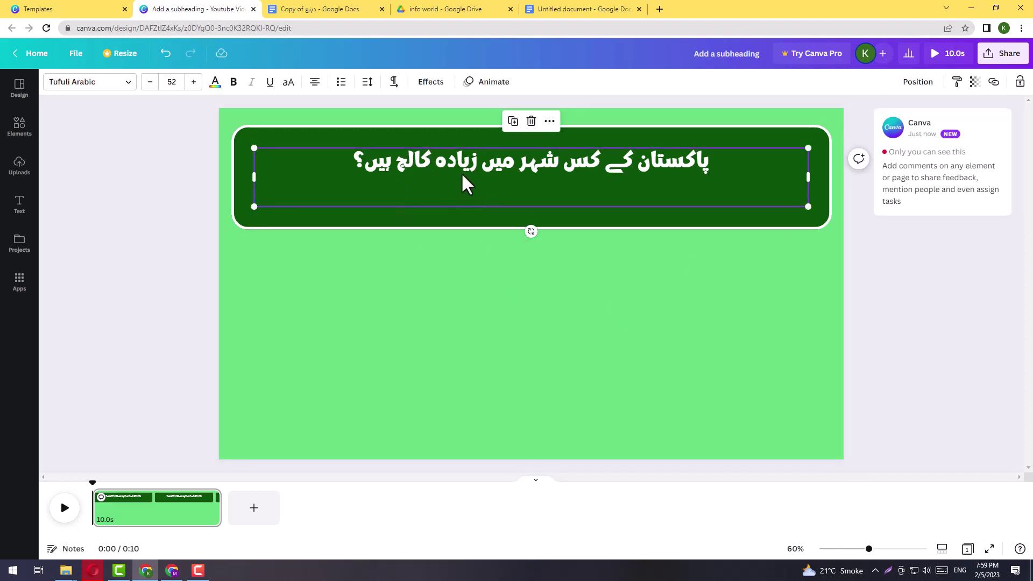
click(512, 121)
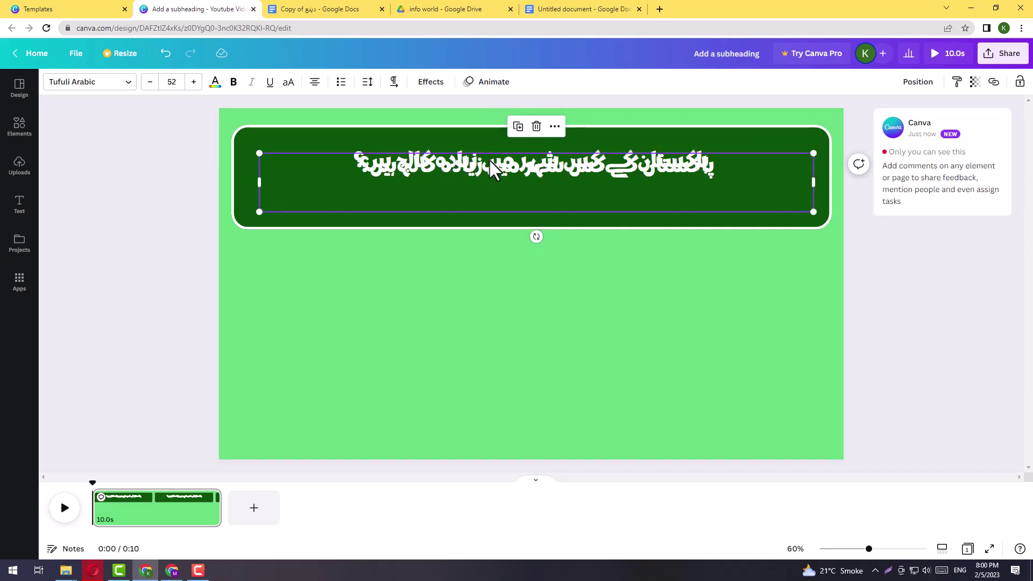
drag(490, 160, 470, 313)
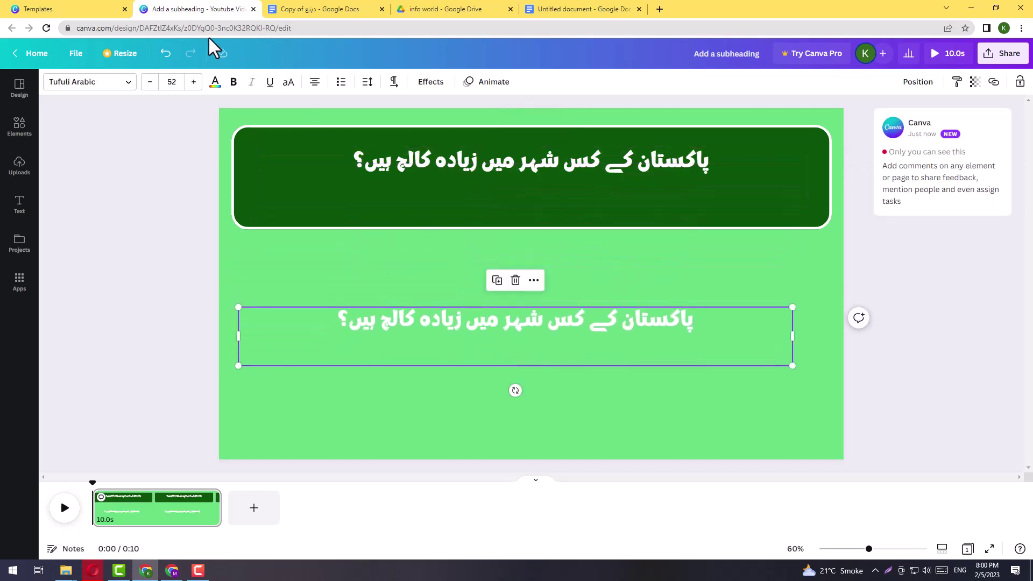
Select the first answer's text in the Urdu questions document.
click(307, 8)
drag(650, 313, 683, 315)
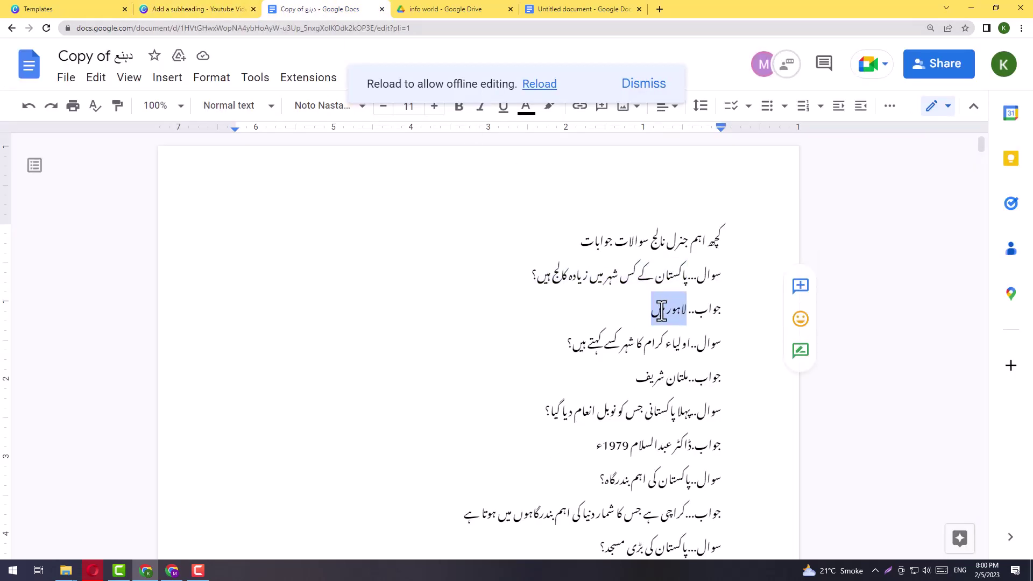
click(205, 8)
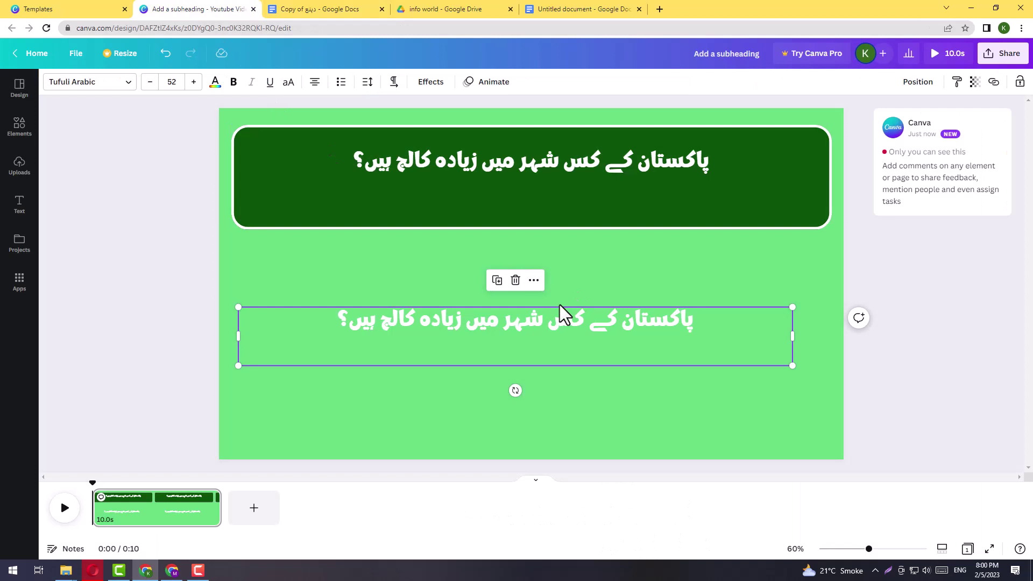
Replace the duplicate's text with the answer لاہور میں and stretch it full width.
triple_click(525, 321)
right_click(526, 327)
click(566, 390)
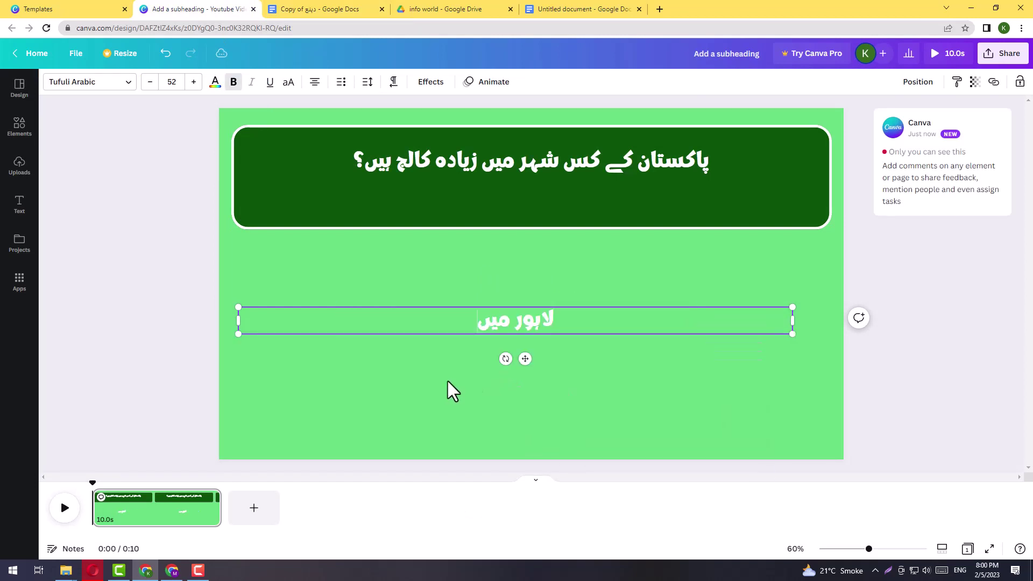
click(448, 381)
click(635, 325)
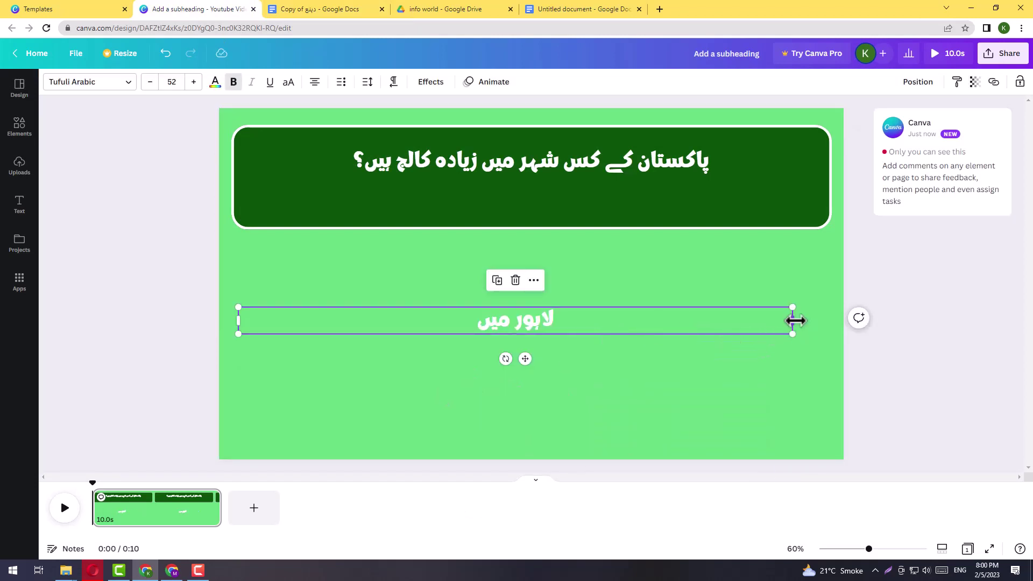
drag(796, 321, 843, 321)
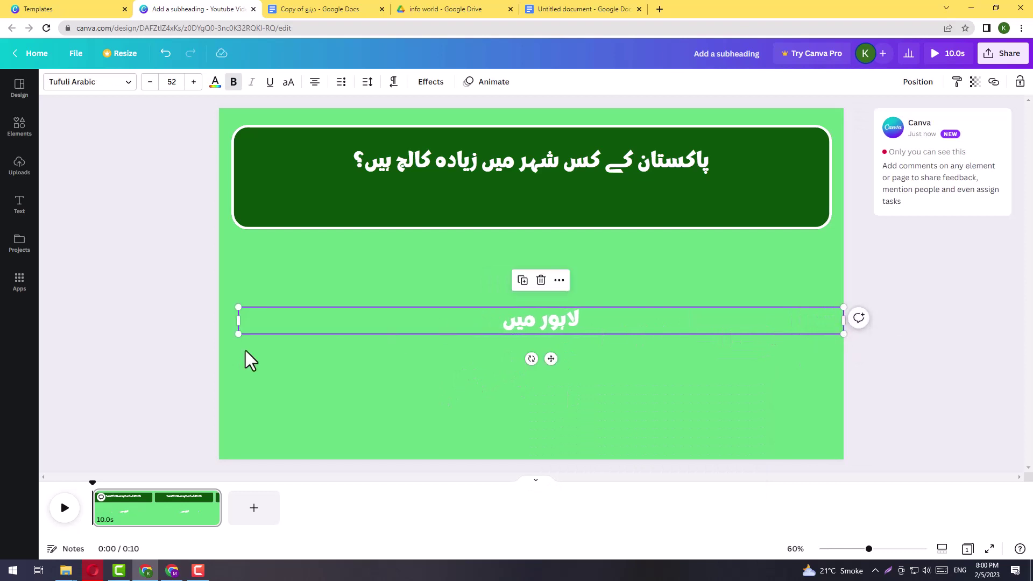
drag(231, 325, 219, 326)
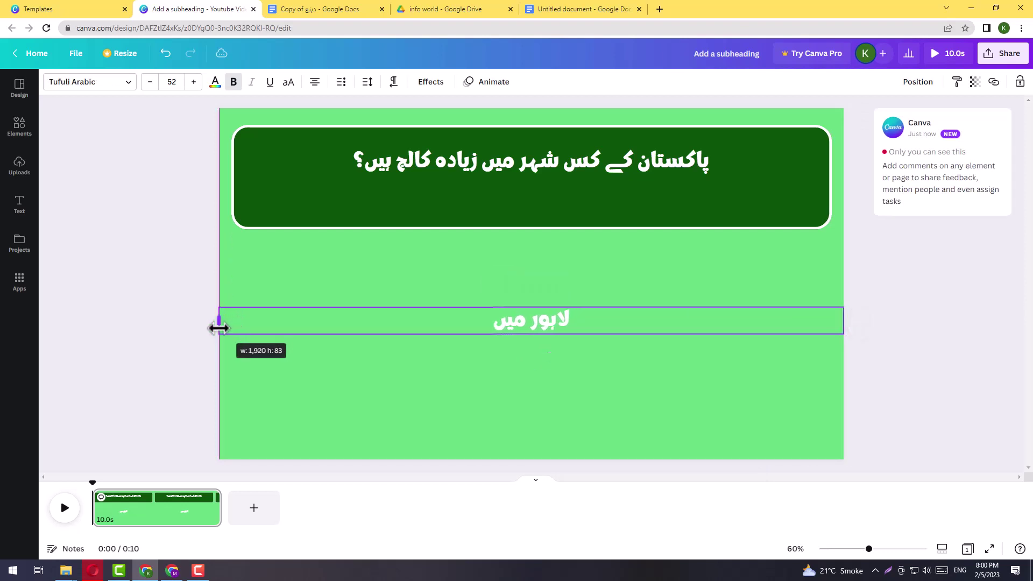
Enlarge the answer text to font size 106.
click(192, 82)
click(193, 82)
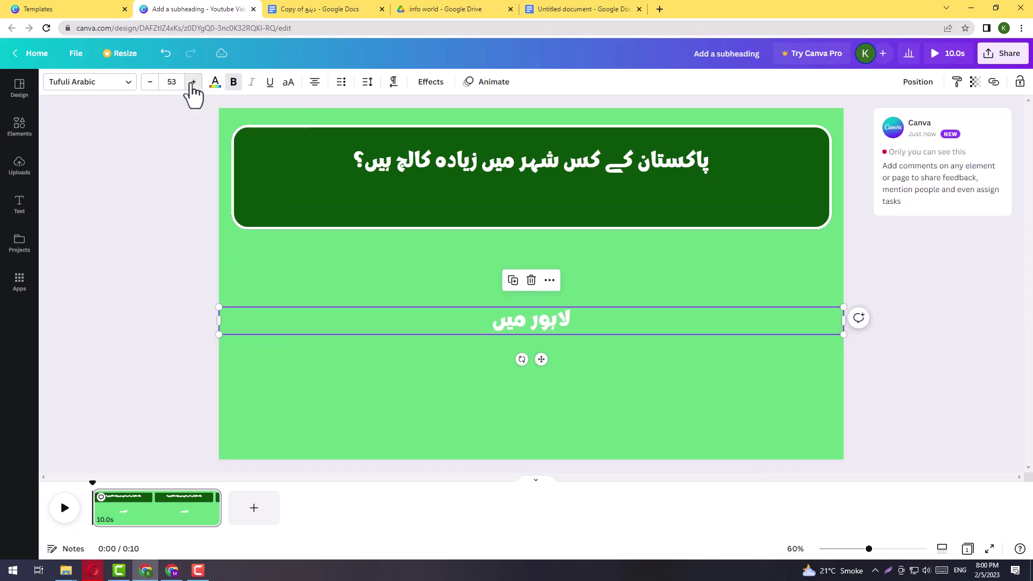
click(193, 82)
click(192, 82)
click(192, 82)
click(193, 82)
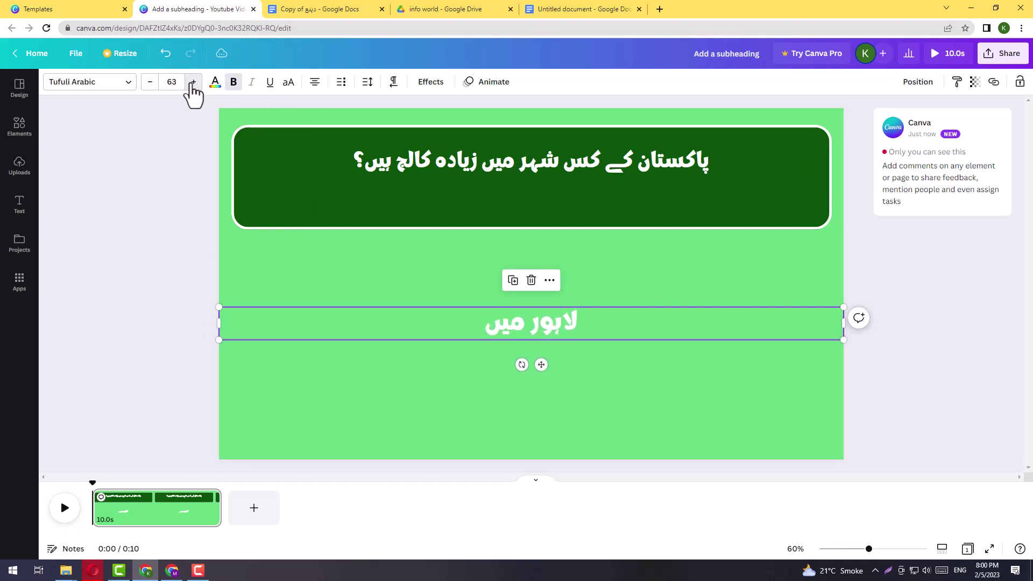
click(193, 81)
click(193, 82)
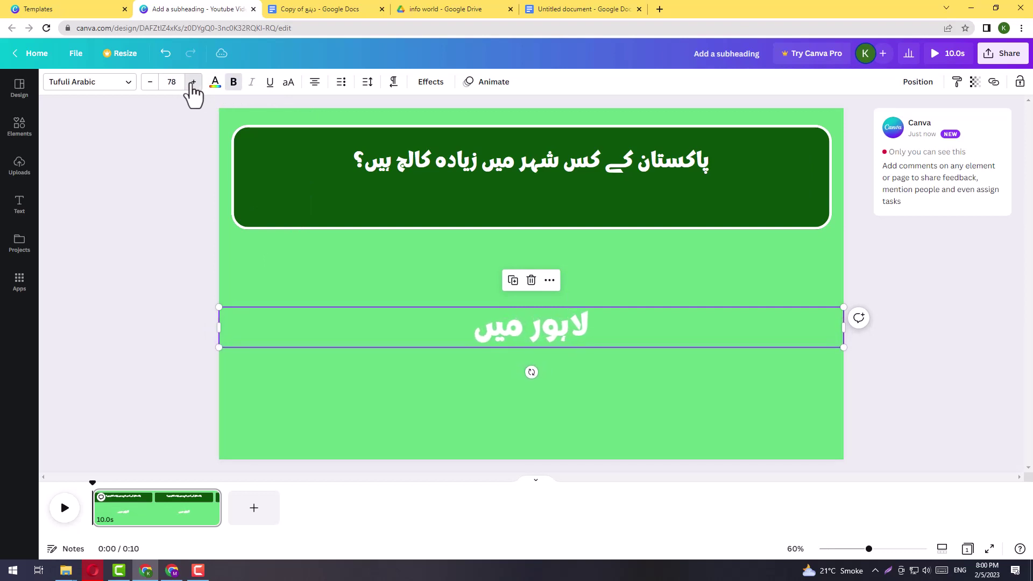
click(193, 82)
click(192, 82)
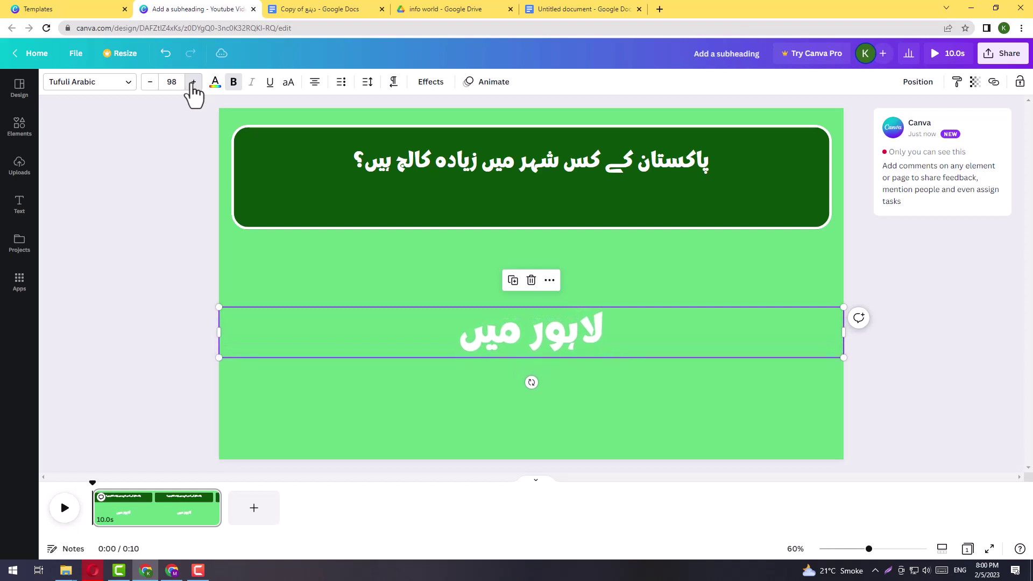
click(193, 81)
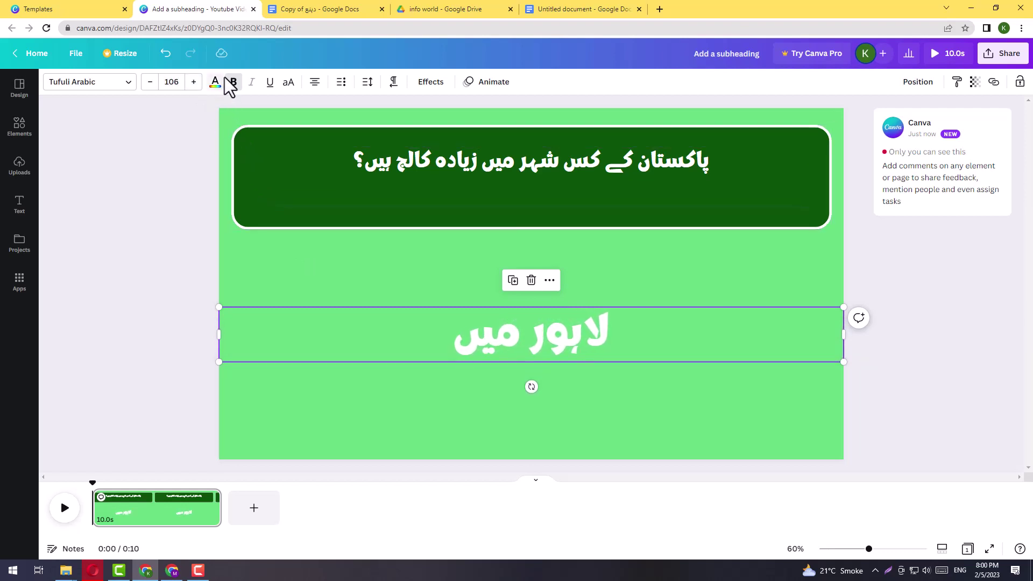
click(214, 82)
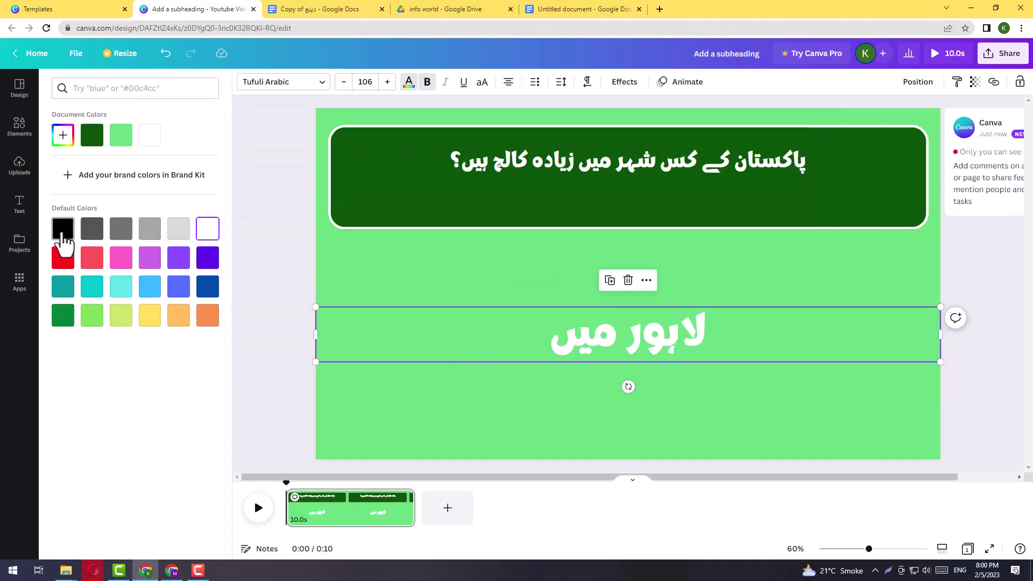
Make the answer black, heighten the banner, and delete the question's empty second line.
click(62, 228)
click(345, 260)
click(340, 219)
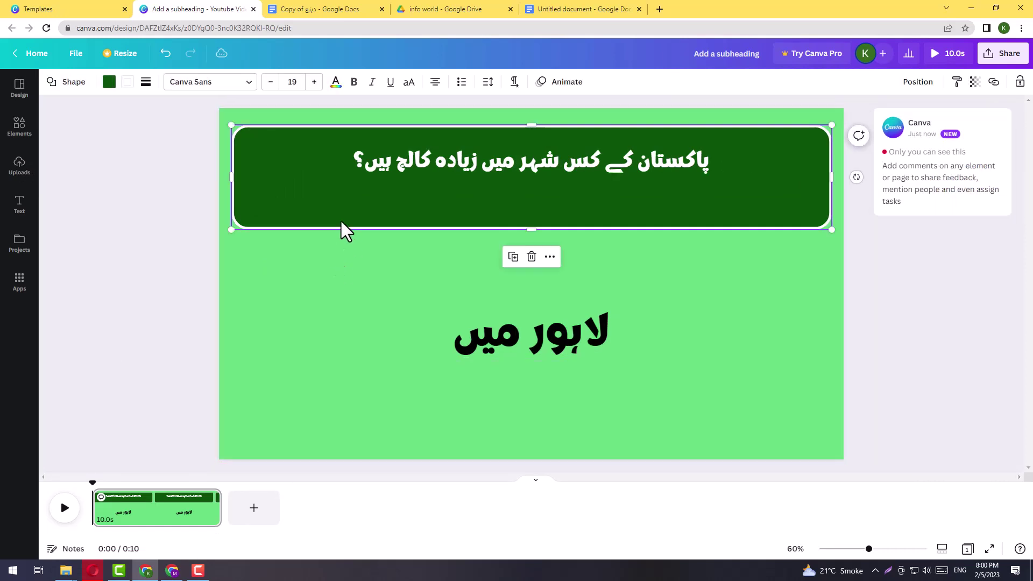
drag(528, 232, 527, 263)
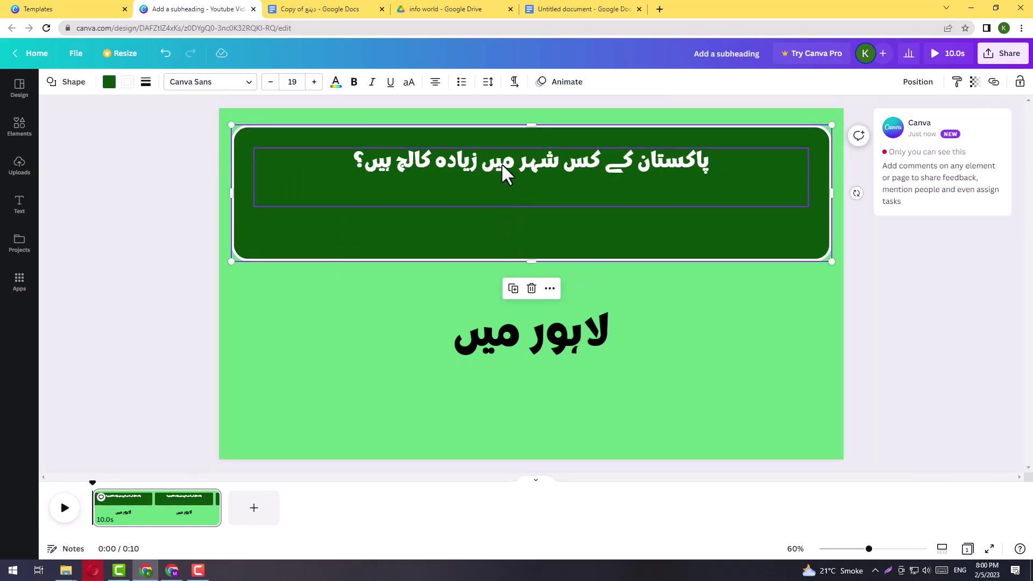
drag(502, 163, 502, 184)
click(621, 209)
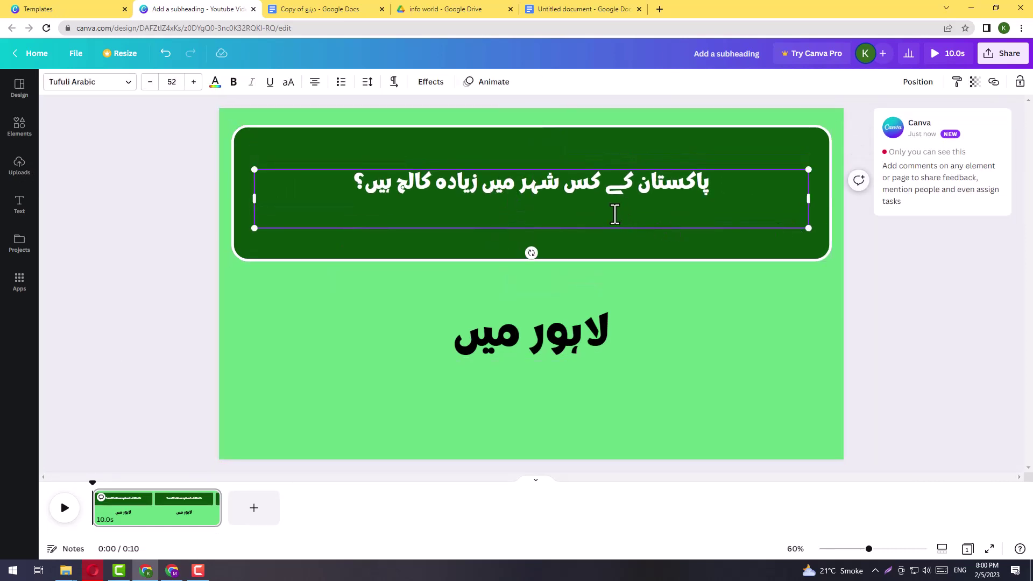
key(BackSpace)
Raise the banner question's font size to 64.
click(203, 207)
click(395, 183)
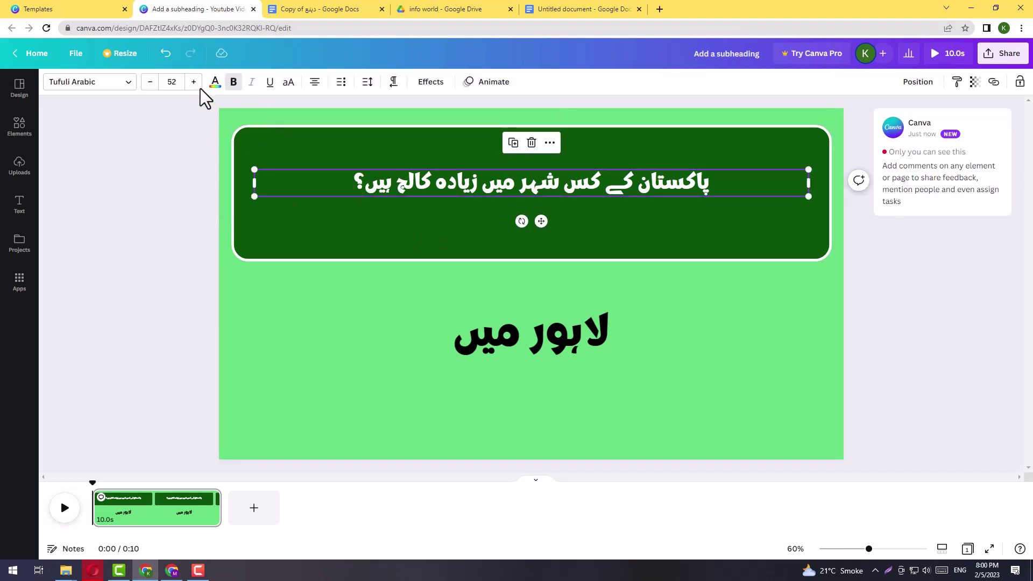
click(193, 82)
click(194, 82)
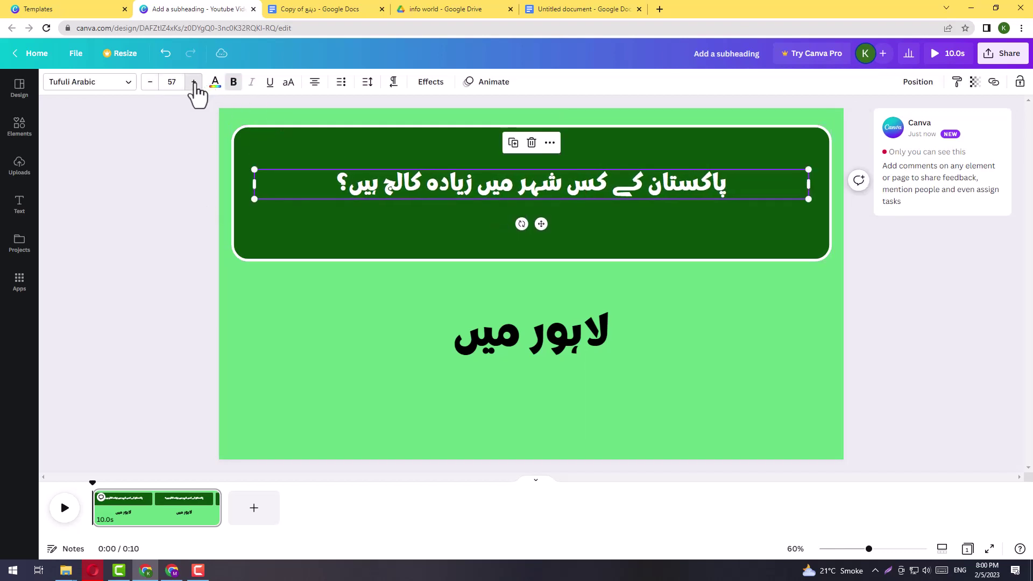
click(194, 82)
click(194, 82)
Shrink the green banner to fit the question and nudge the question slightly up.
click(547, 205)
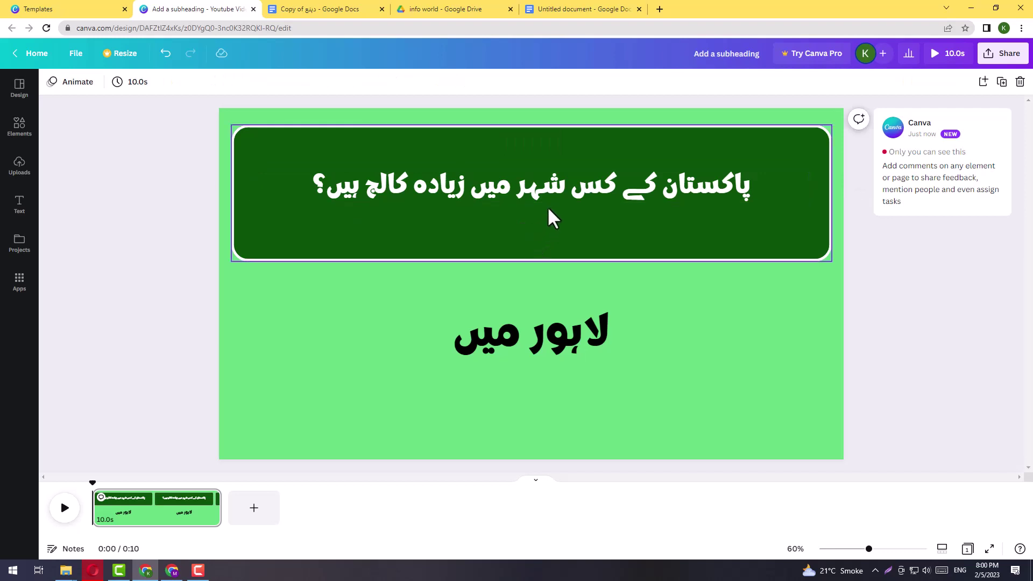
click(546, 231)
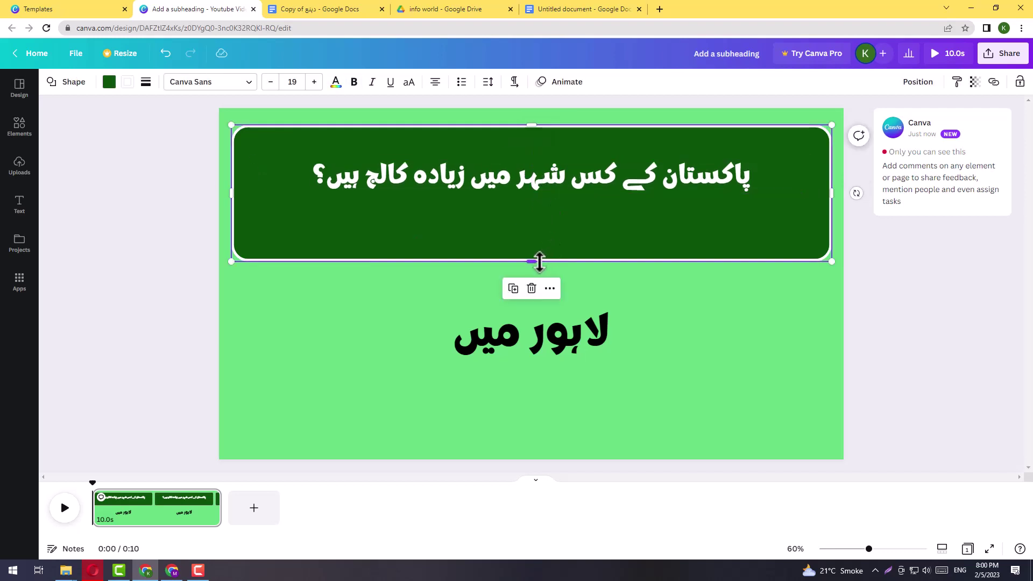
drag(539, 262, 535, 225)
click(520, 184)
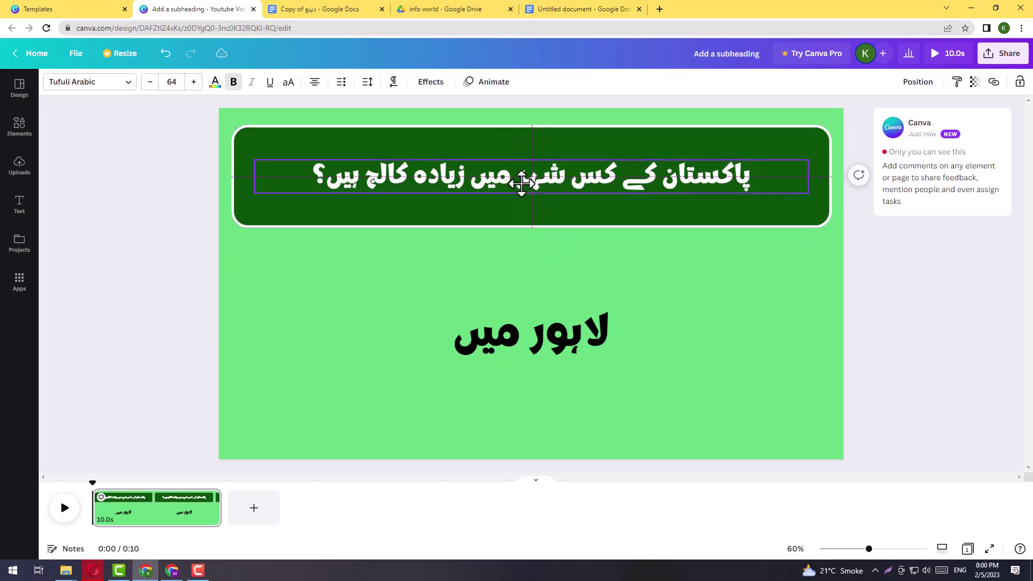
drag(521, 183, 521, 179)
click(385, 283)
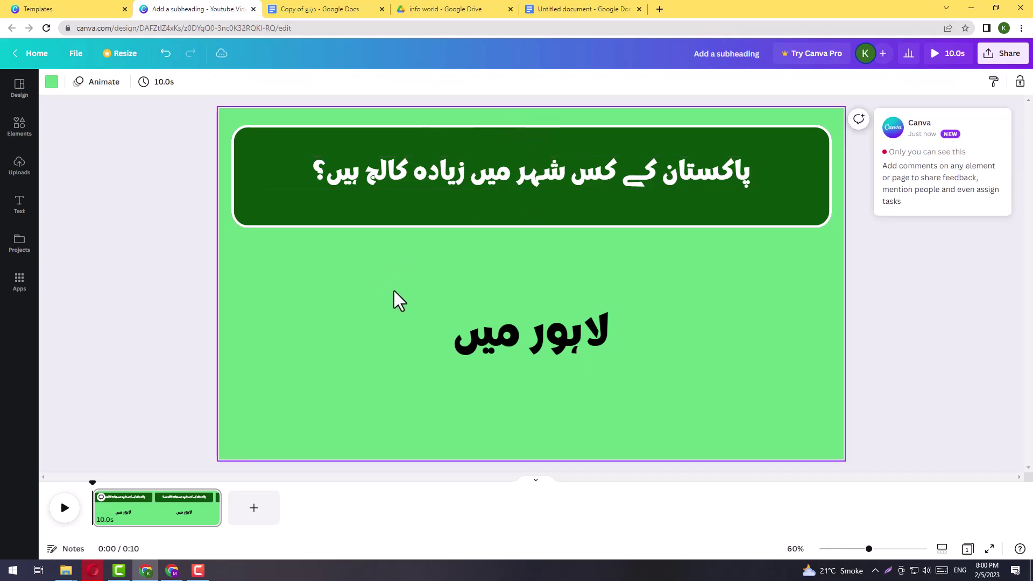
click(560, 356)
click(412, 272)
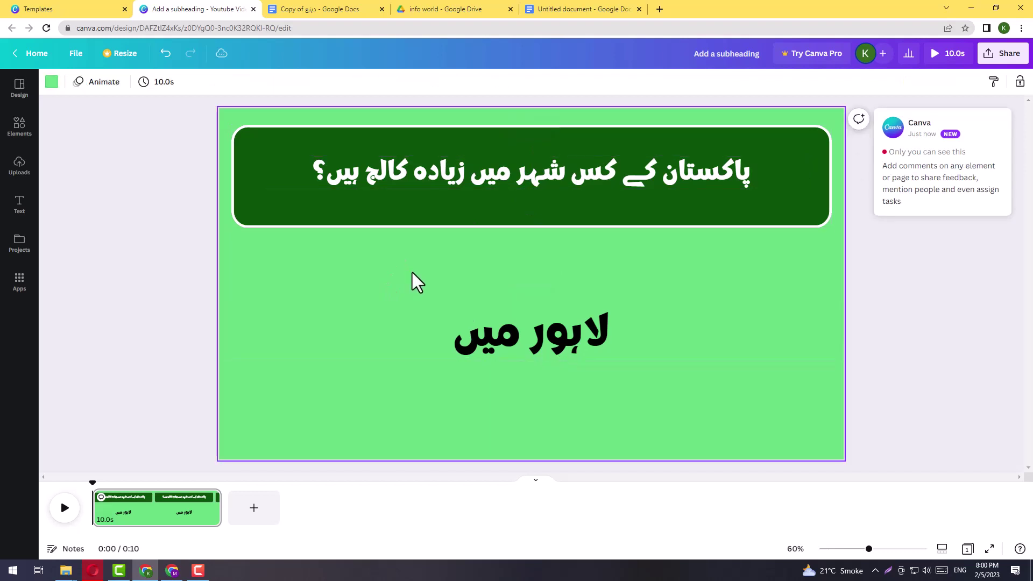
Play and scrub through a preview of the 10-second page.
click(65, 509)
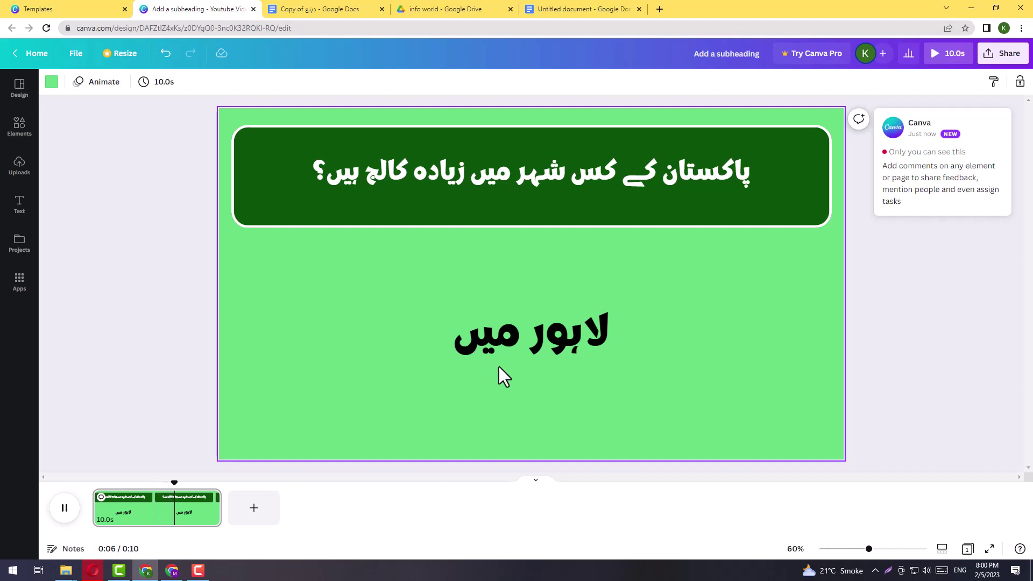
drag(185, 488, 66, 493)
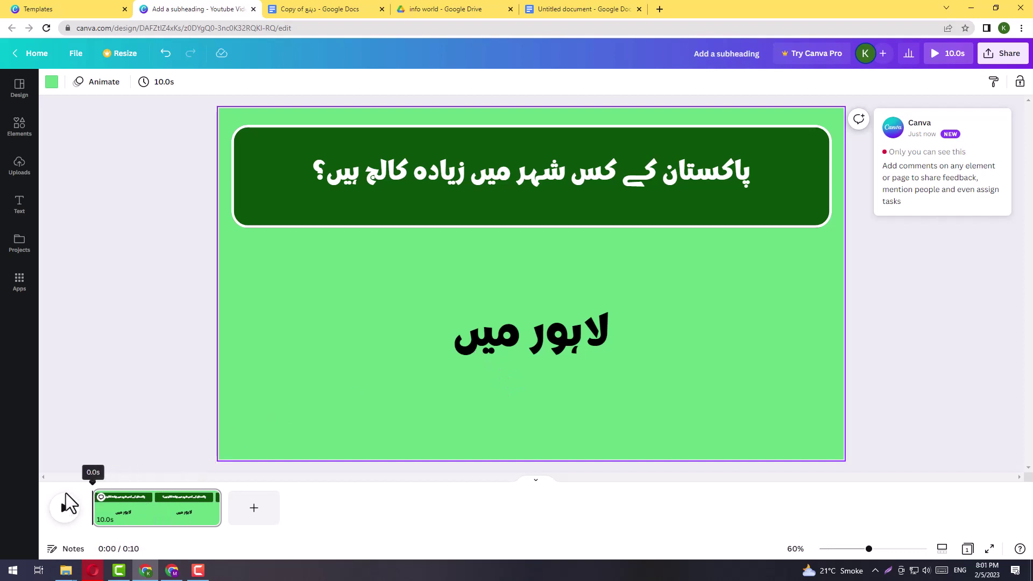
click(65, 508)
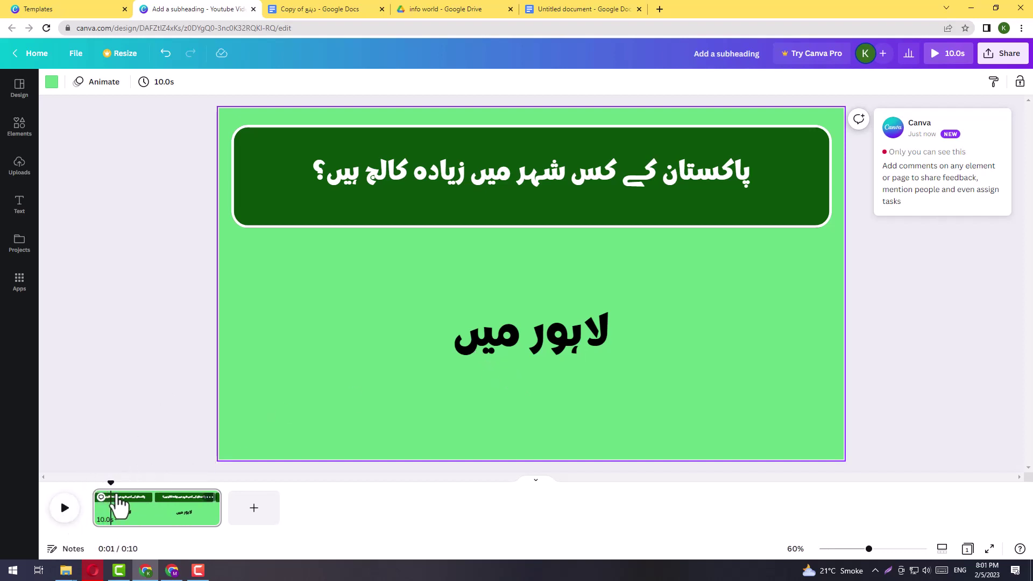
mouse_move(109, 487)
mouse_down()
mouse_move(69, 491)
mouse_move(93, 489)
mouse_up()
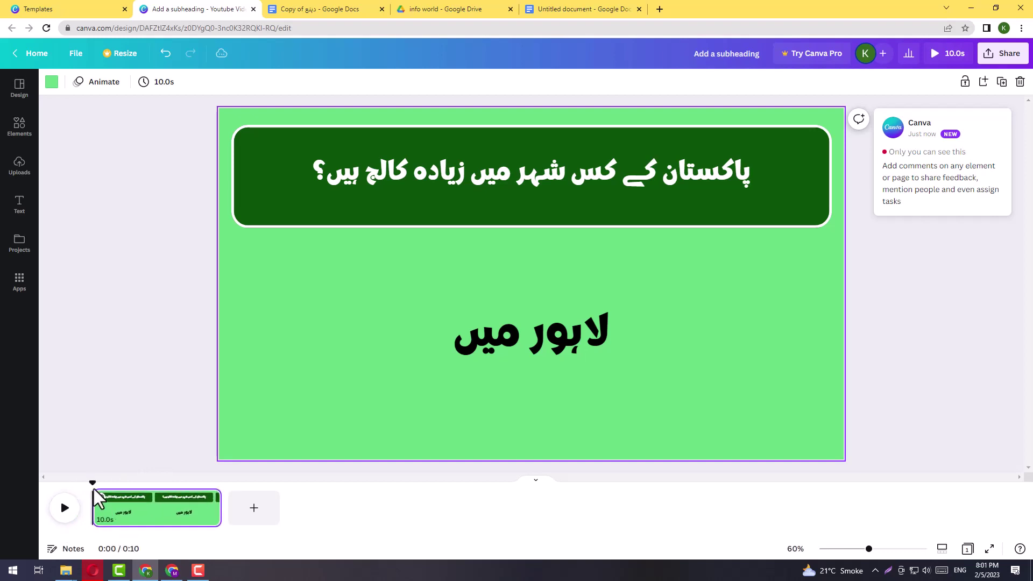
Apply the Rise text animation to the Urdu question in the green banner.
click(451, 167)
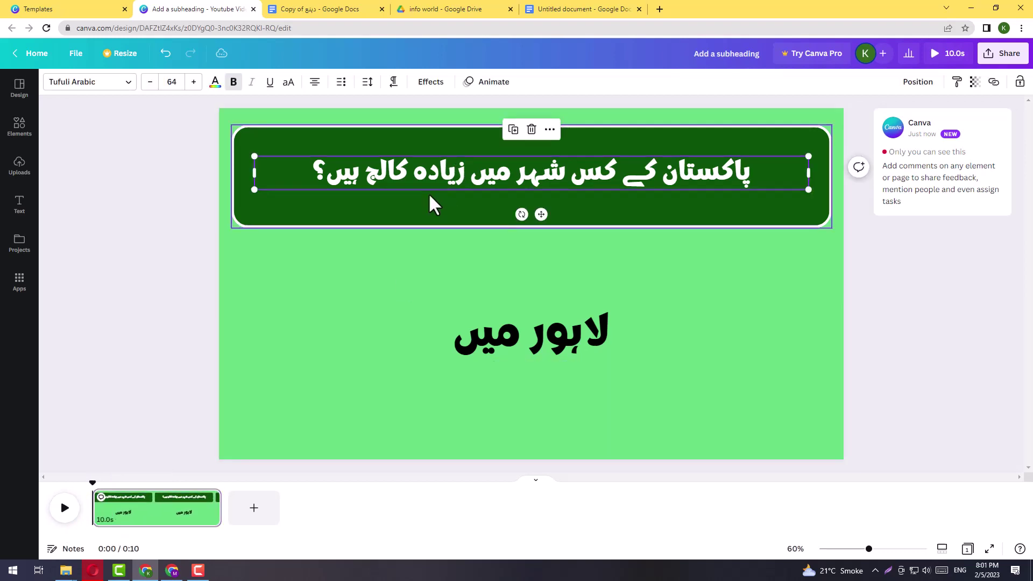
click(490, 82)
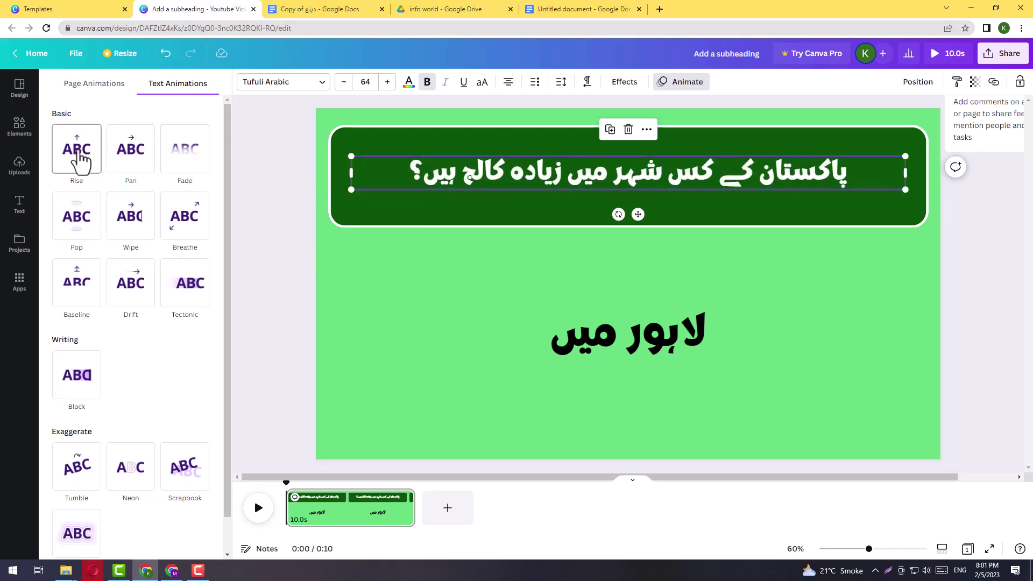
click(79, 158)
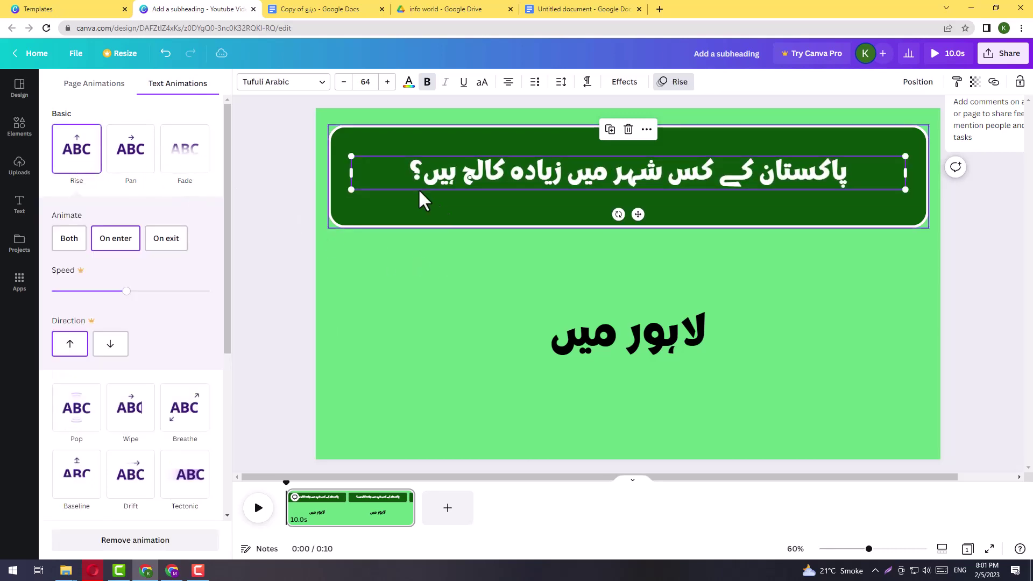
click(418, 274)
Try the Wipe animation on the answer text, dismissing the Canva Pro upgrade offer.
click(498, 349)
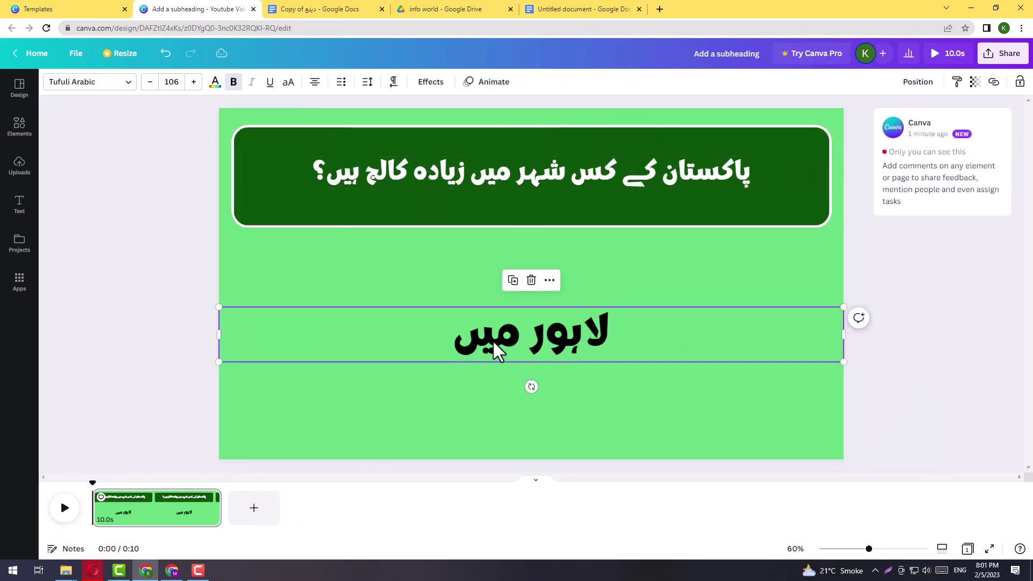
click(491, 87)
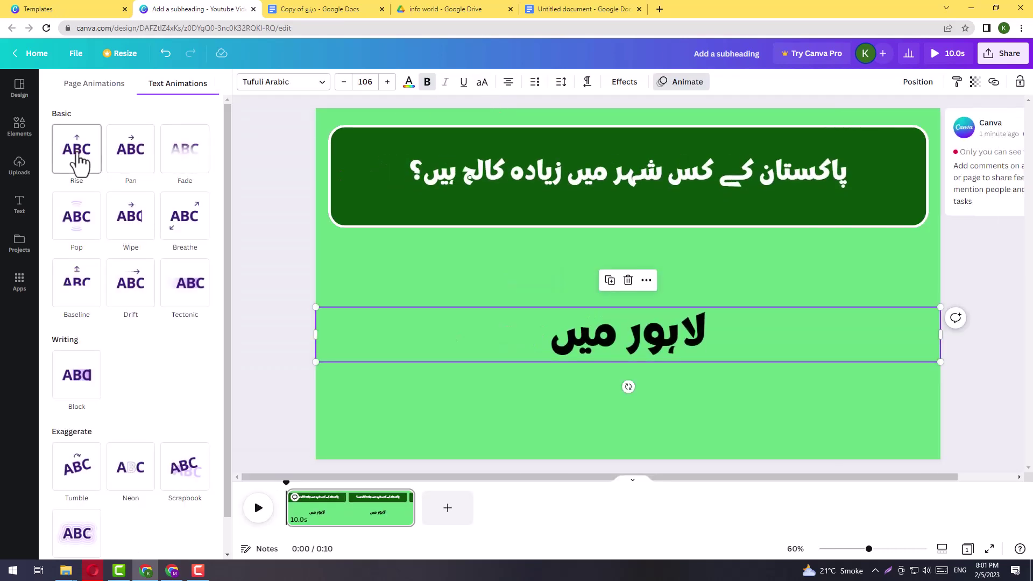
scroll(82, 472, down, 1)
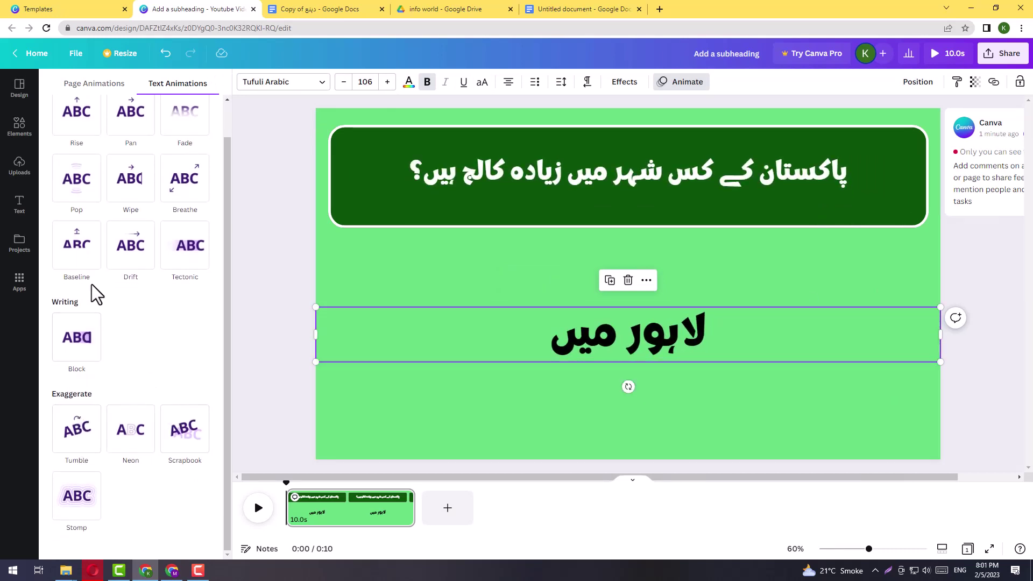
scroll(99, 323, up, 1)
click(56, 298)
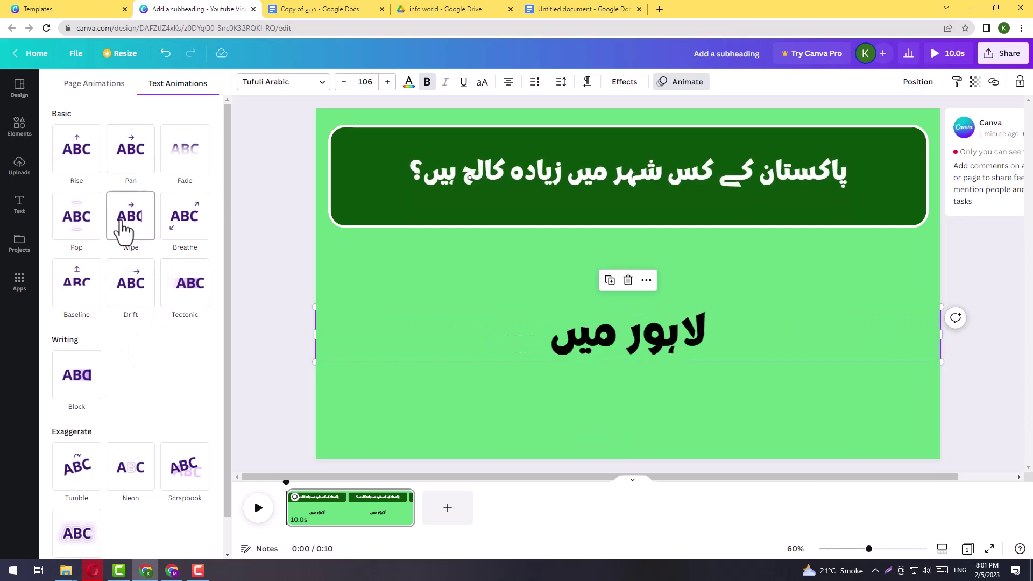
click(124, 229)
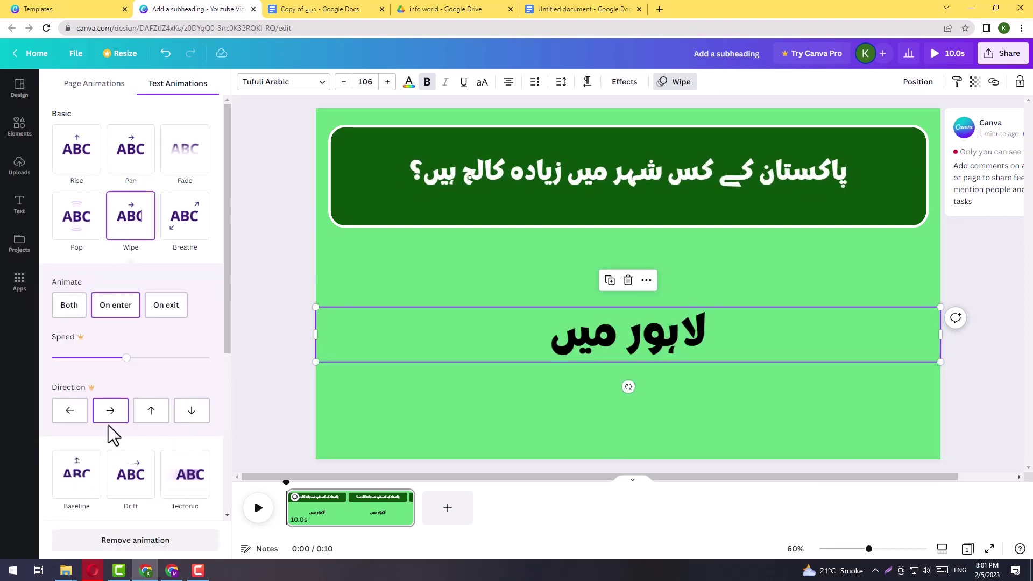
click(70, 412)
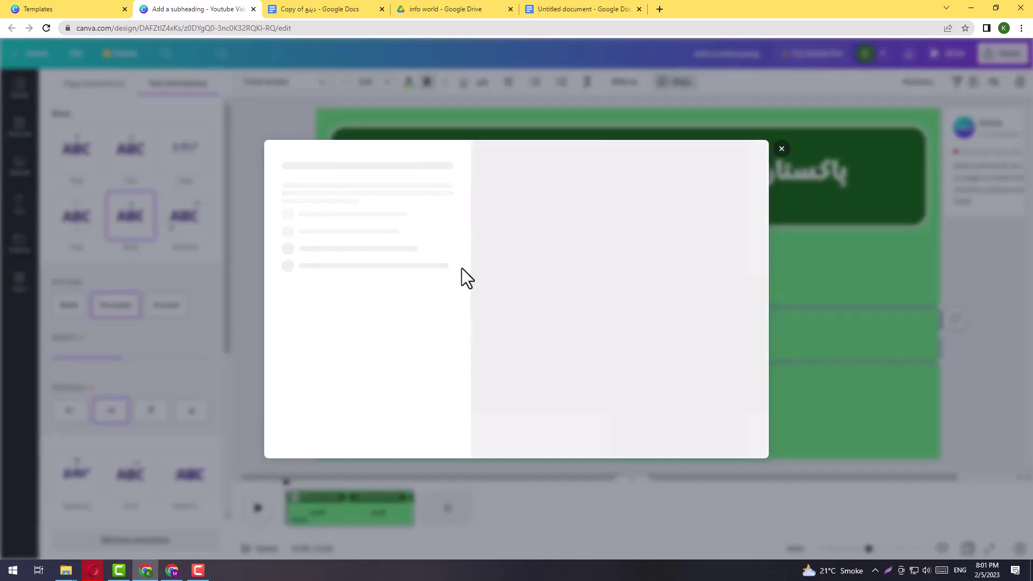
click(781, 150)
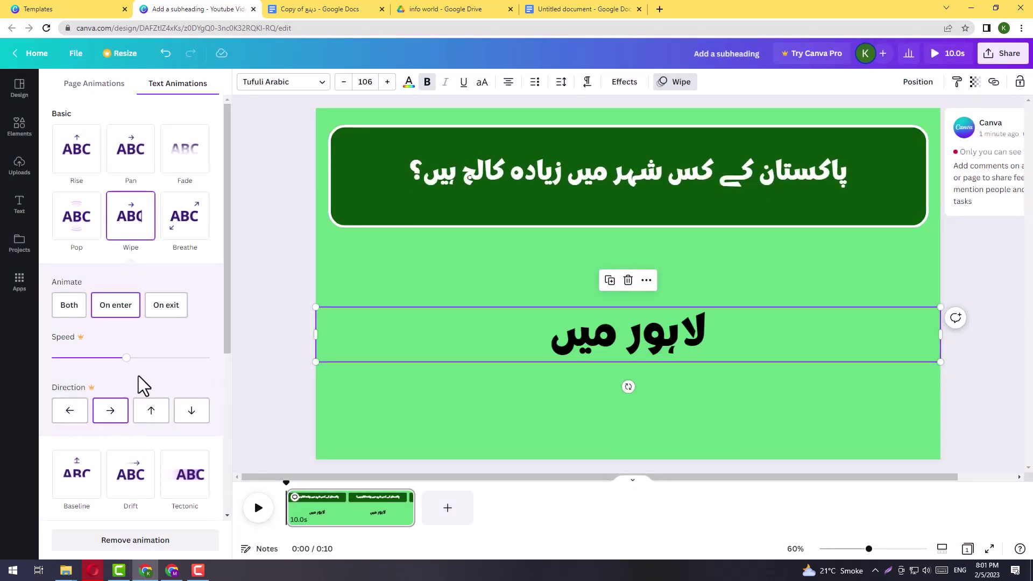
Give the answer لاہور میں the Baseline animation and preview the page.
click(80, 487)
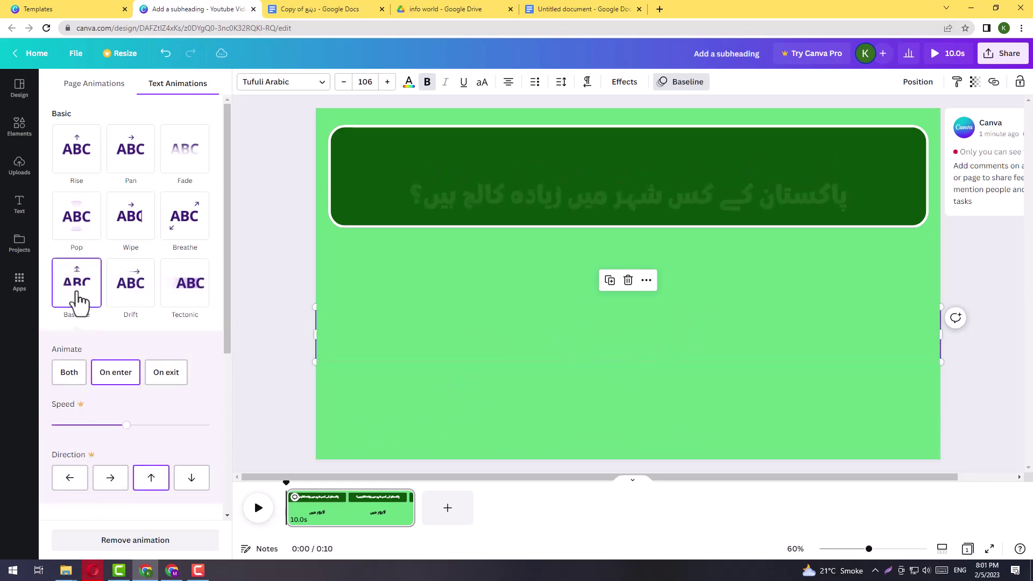
click(239, 312)
click(165, 324)
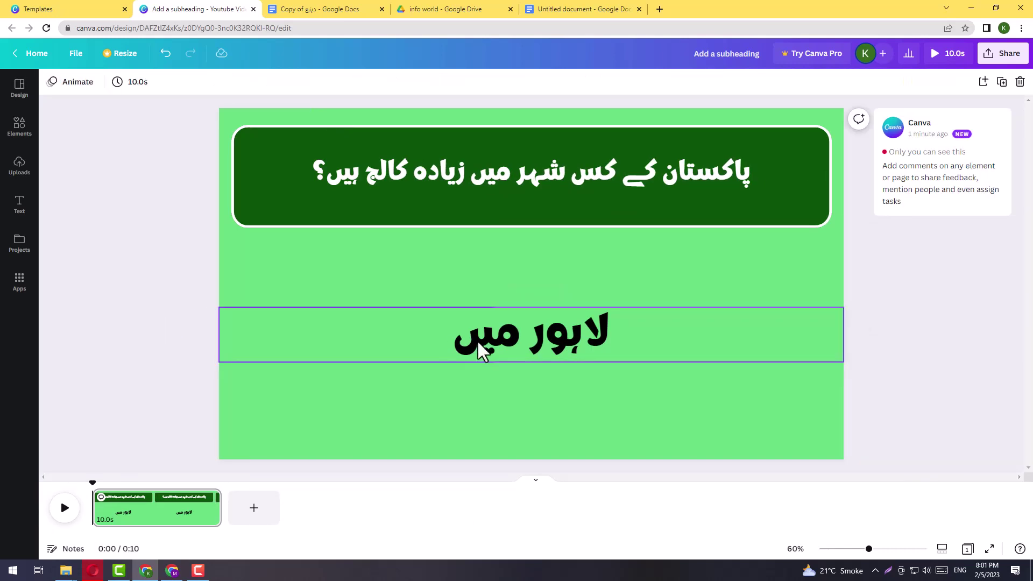
click(64, 508)
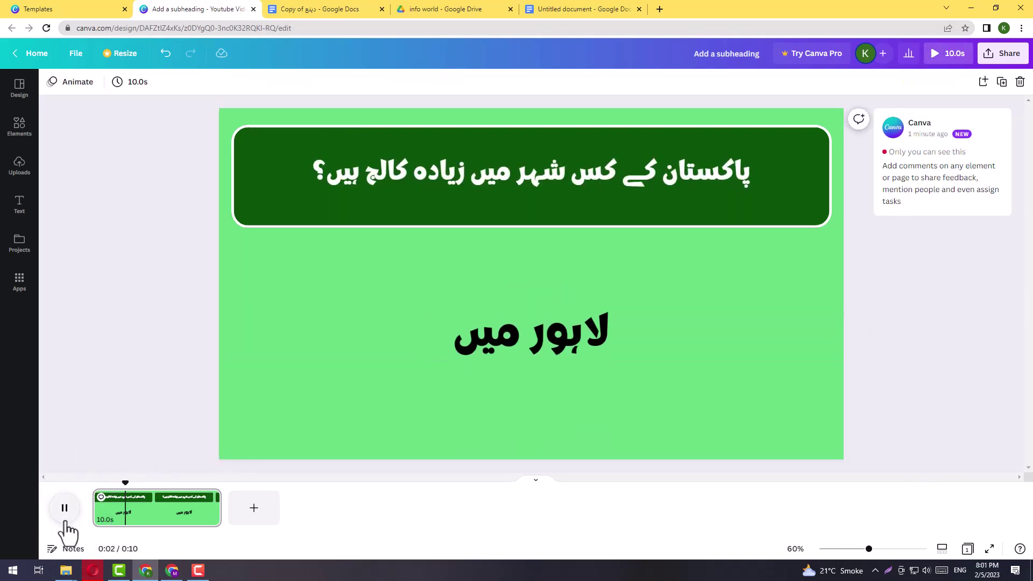
click(64, 508)
click(560, 352)
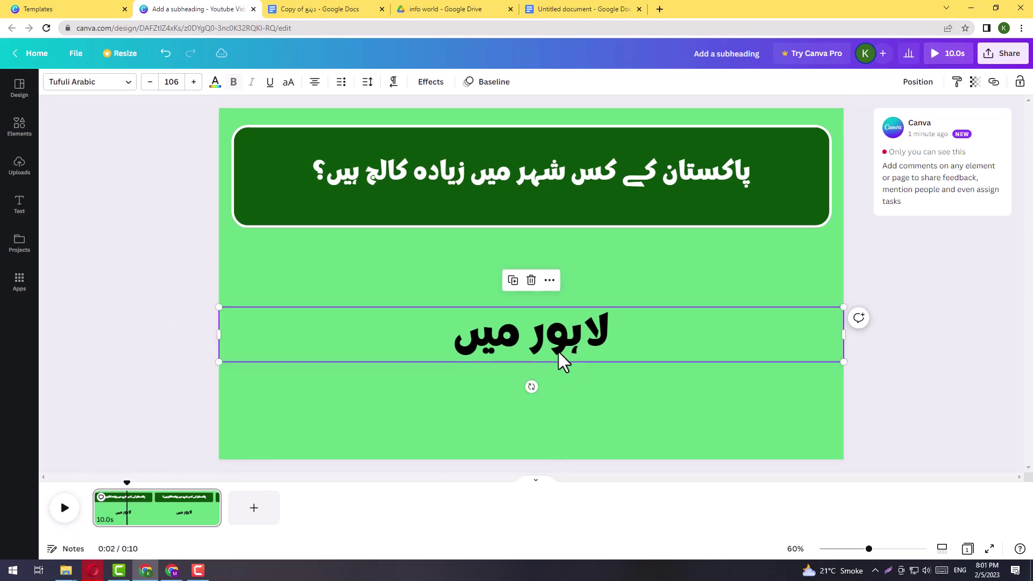
Shift the answer لاہور میں's timeline track so it enters around 6 seconds.
right_click(508, 343)
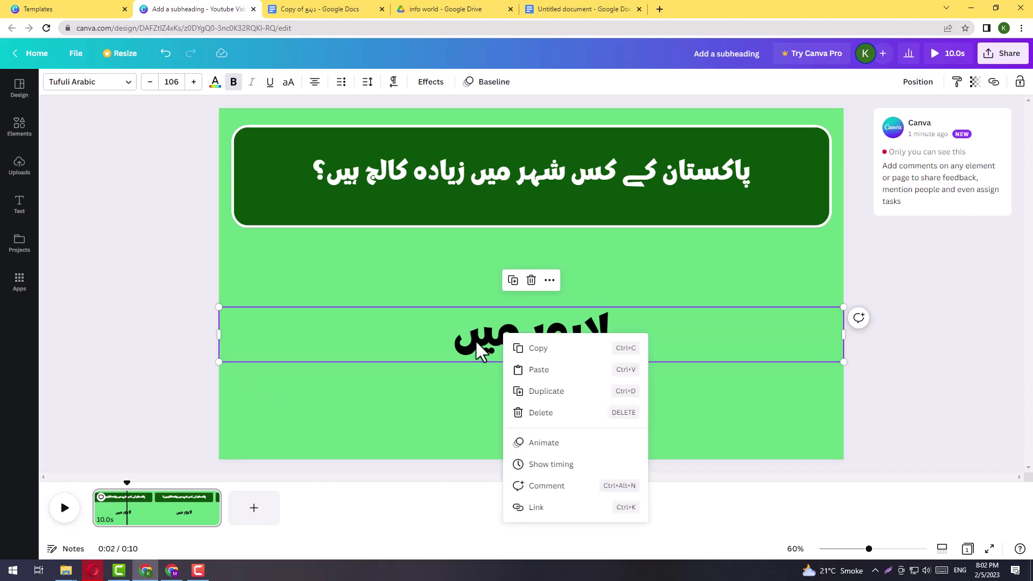
click(552, 471)
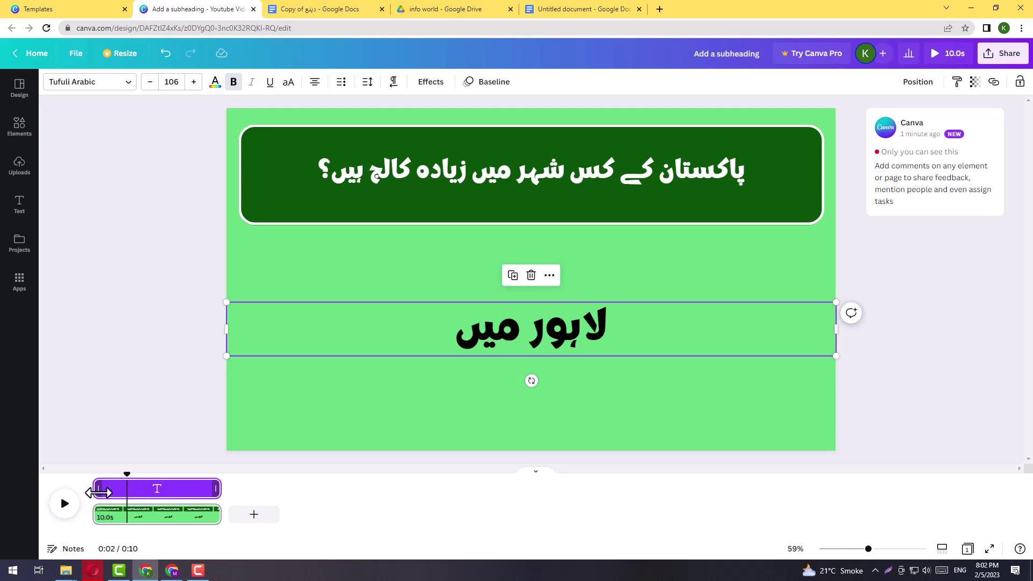
drag(98, 492, 130, 492)
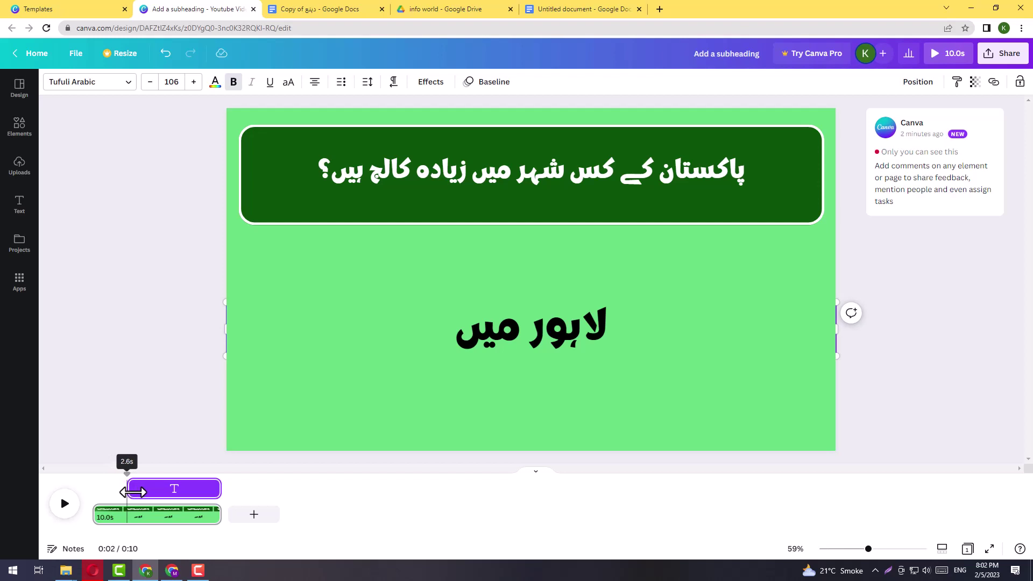
drag(135, 492, 155, 496)
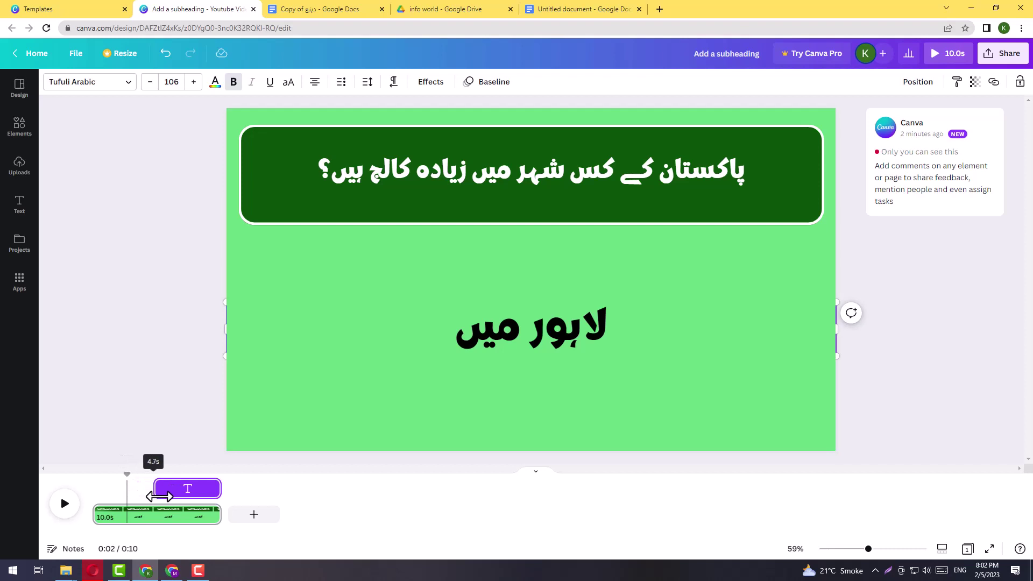
drag(162, 496, 174, 496)
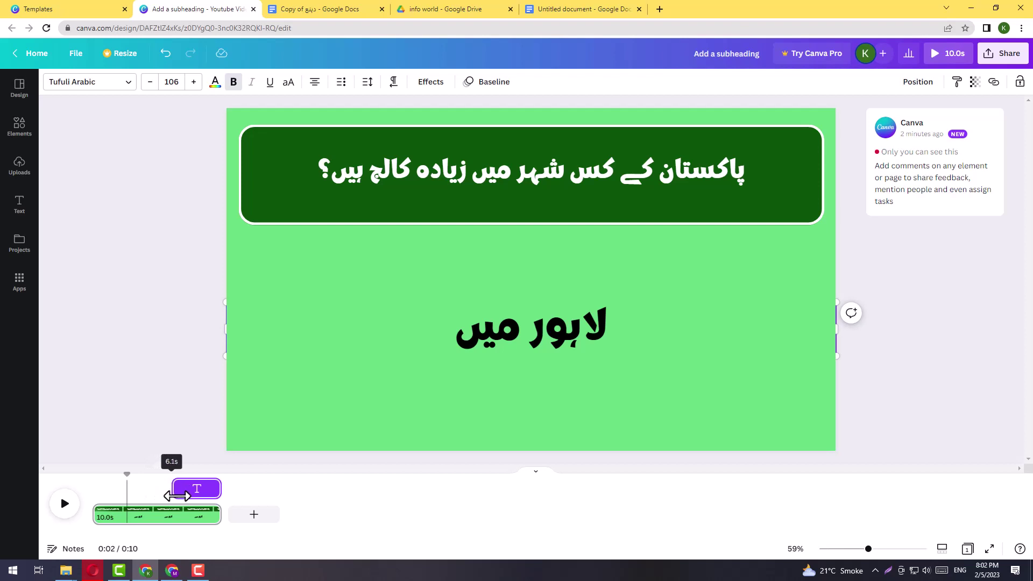
click(127, 432)
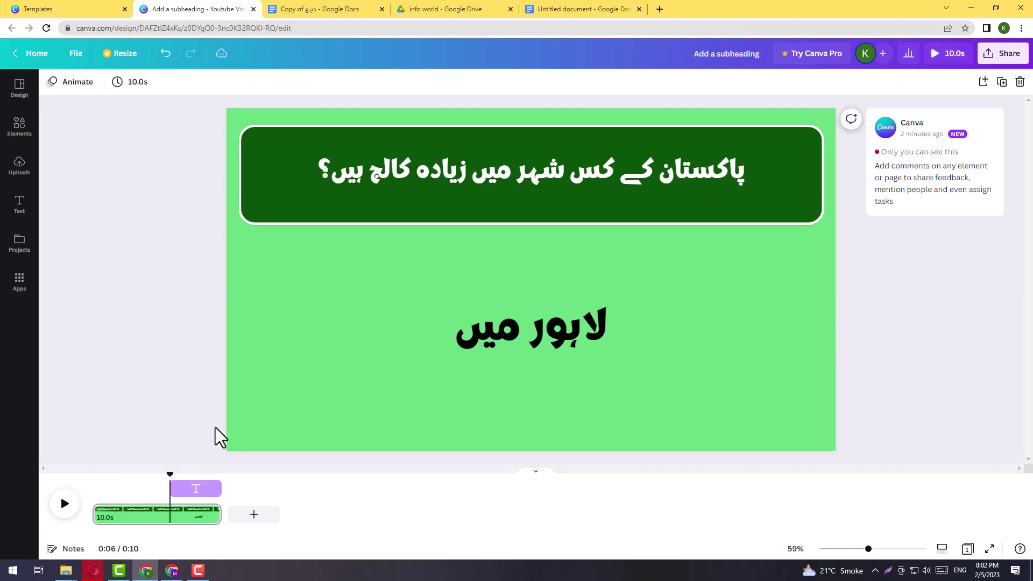
click(268, 385)
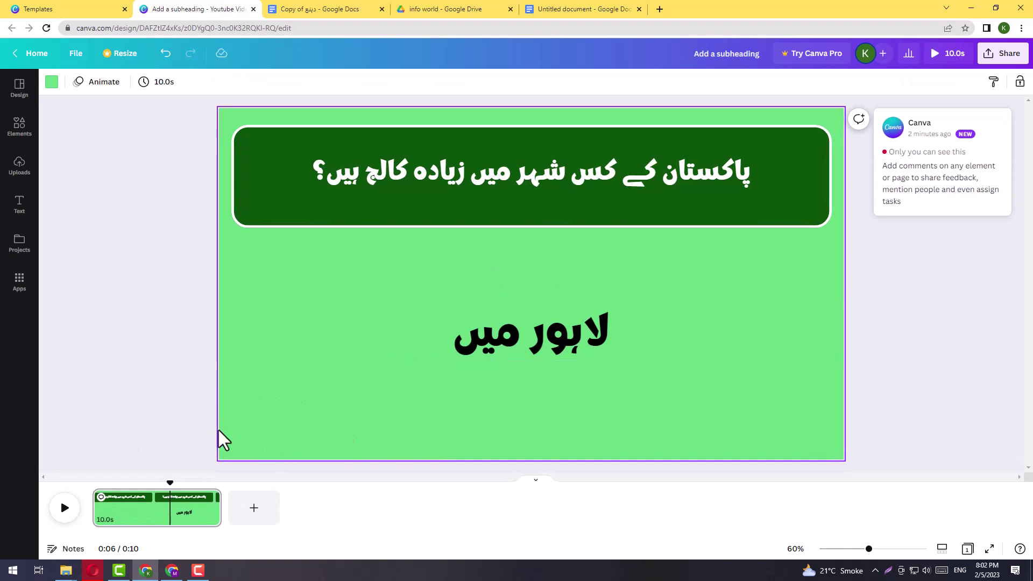
Replay the page to check the answer timing and resolve the welcome comment.
drag(172, 487, 35, 503)
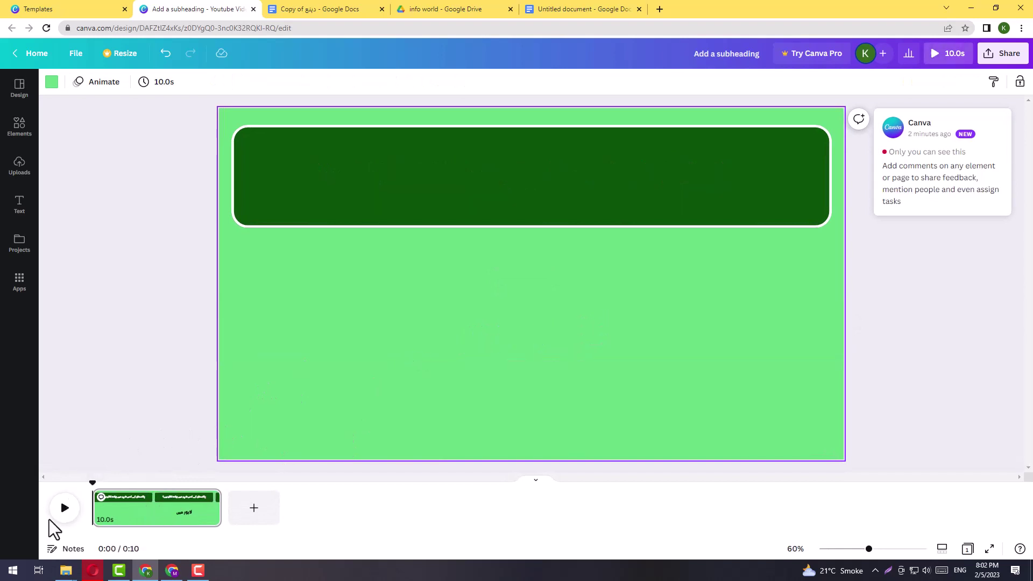
click(65, 510)
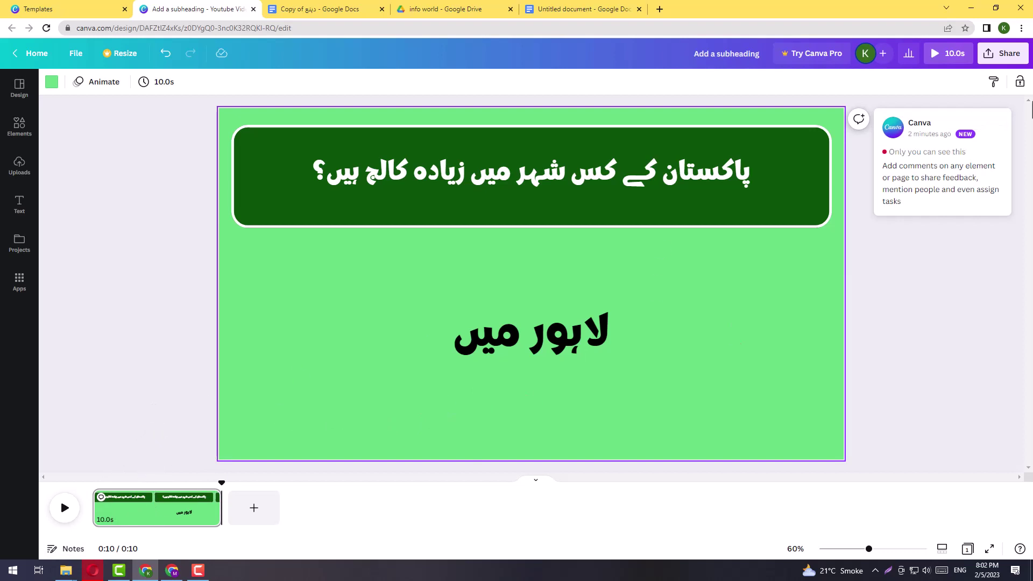
mouse_move(942, 161)
click(979, 122)
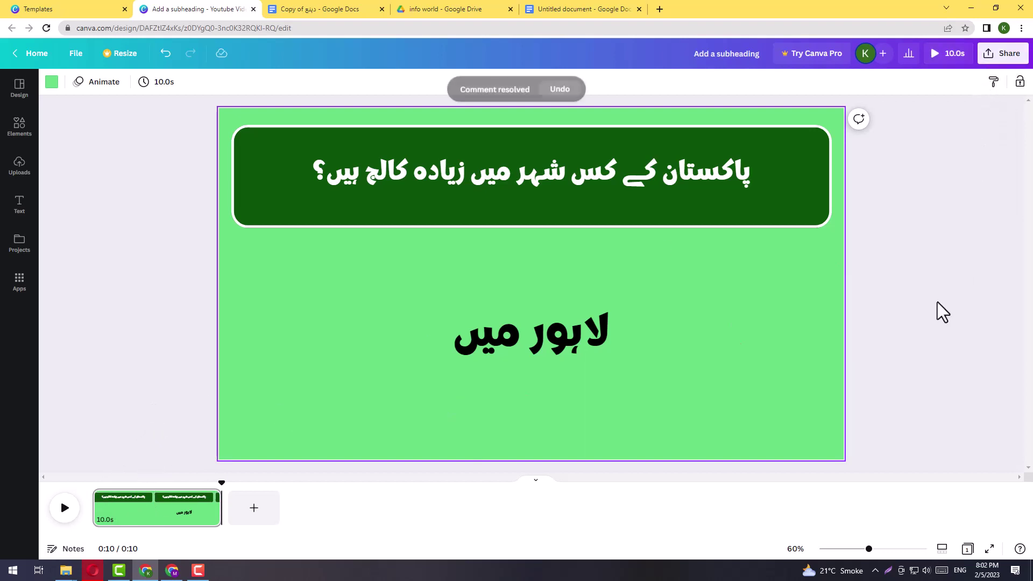
Duplicate the page with Ctrl+D, then delete the extra copy.
click(129, 515)
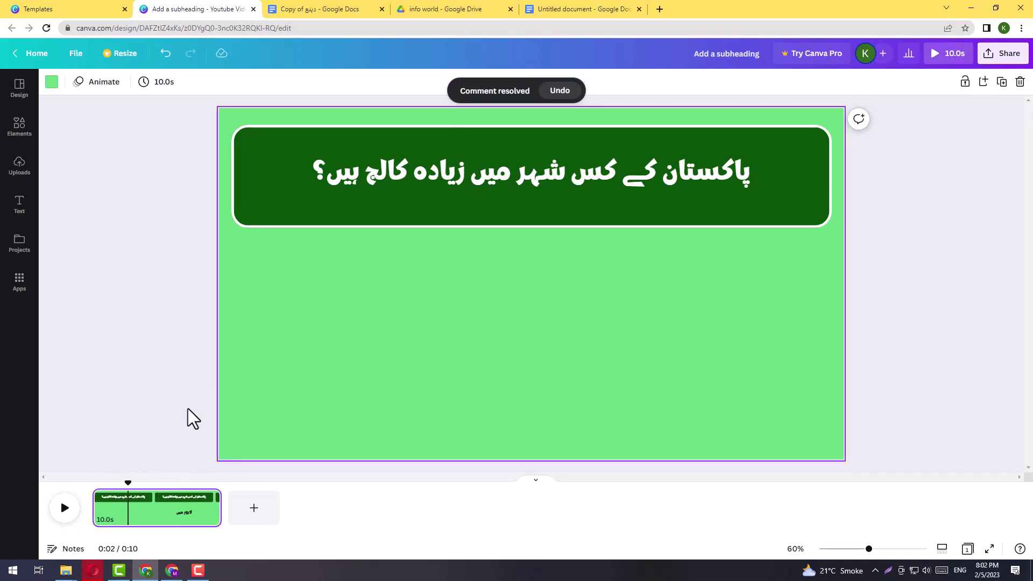
key(ctrl+d)
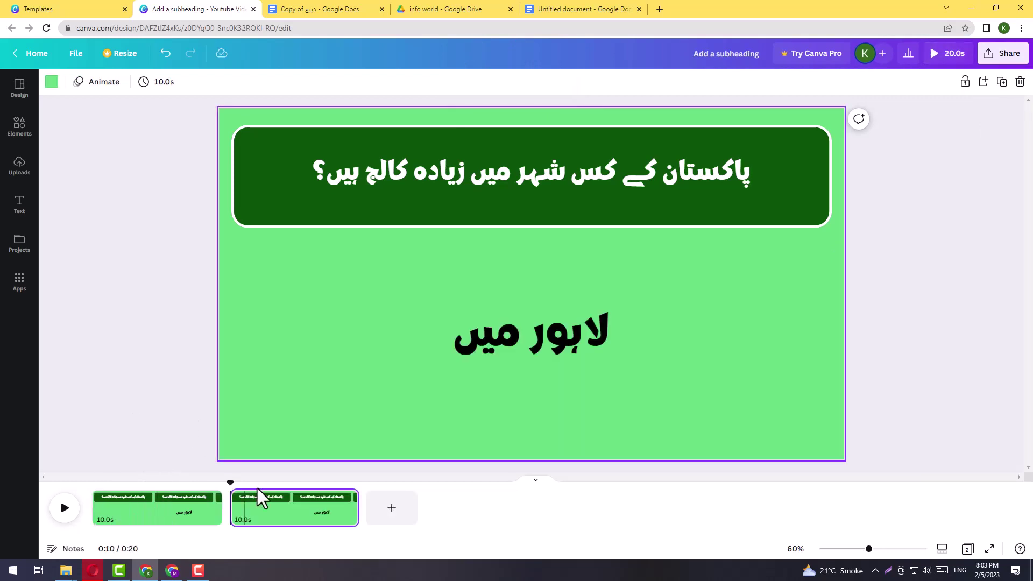
key(Delete)
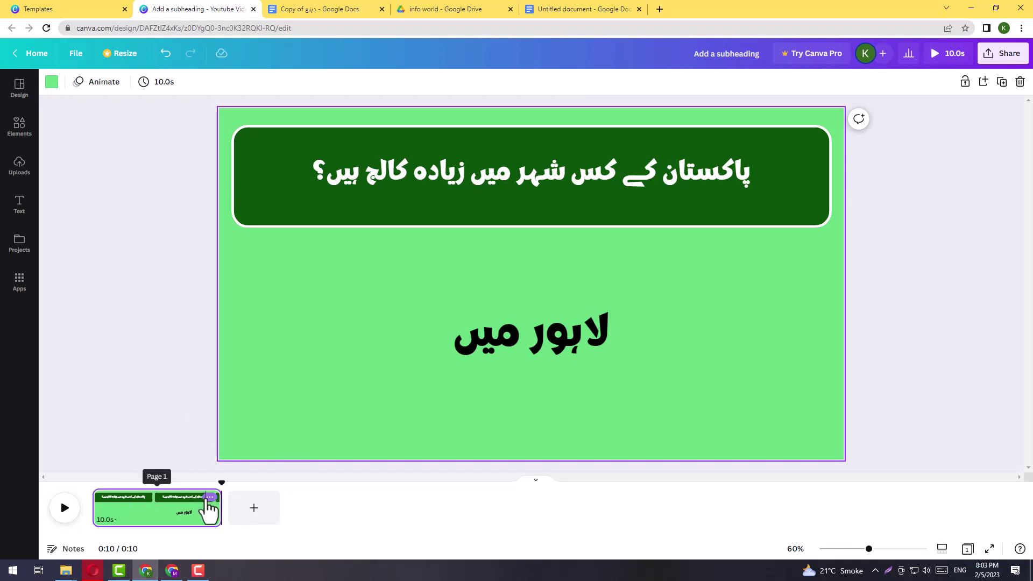
Duplicate page 1 as page 2 and copy the second question from the Google Doc.
click(210, 496)
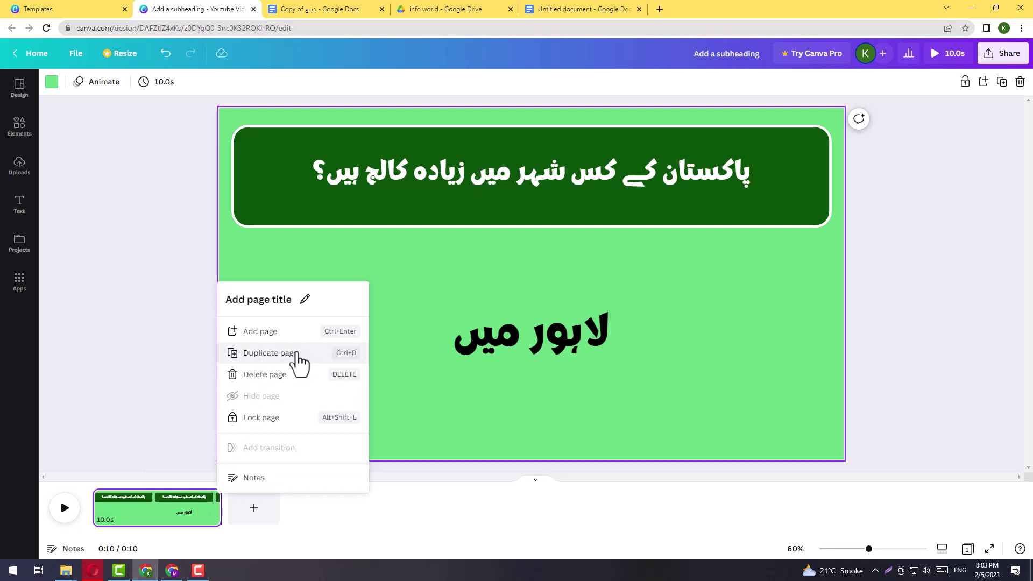
click(299, 355)
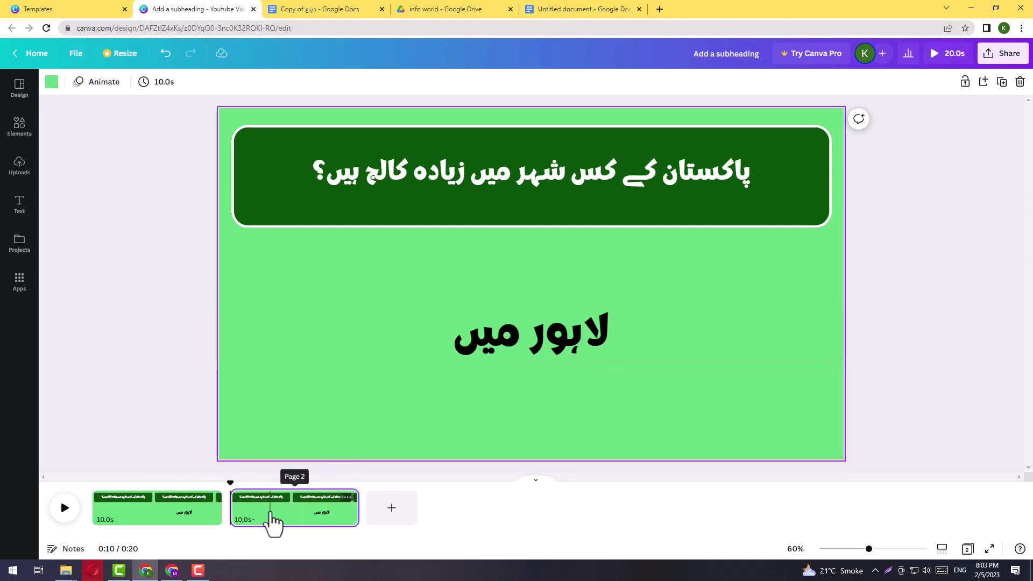
click(330, 9)
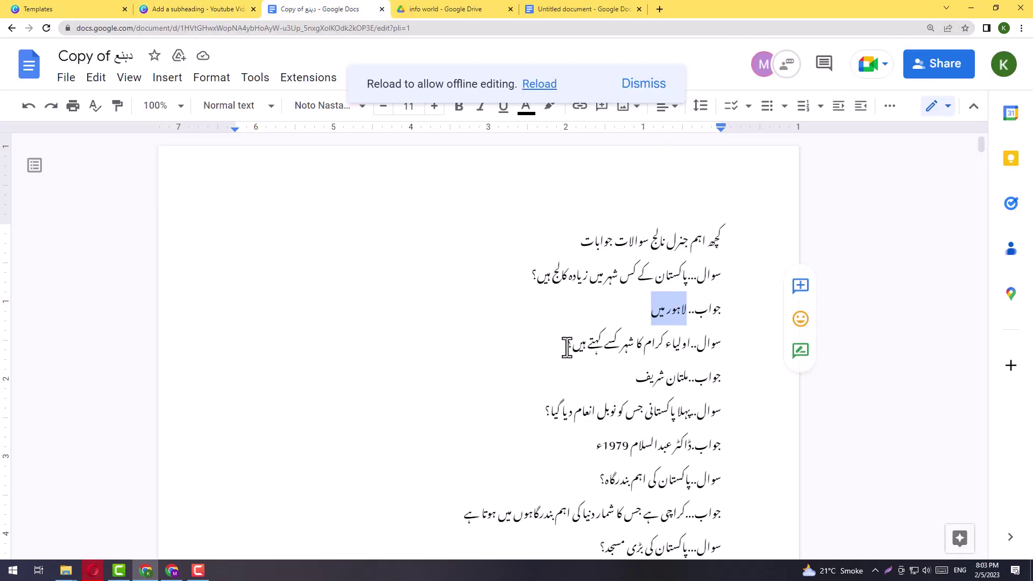
drag(567, 347, 691, 356)
right_click(666, 344)
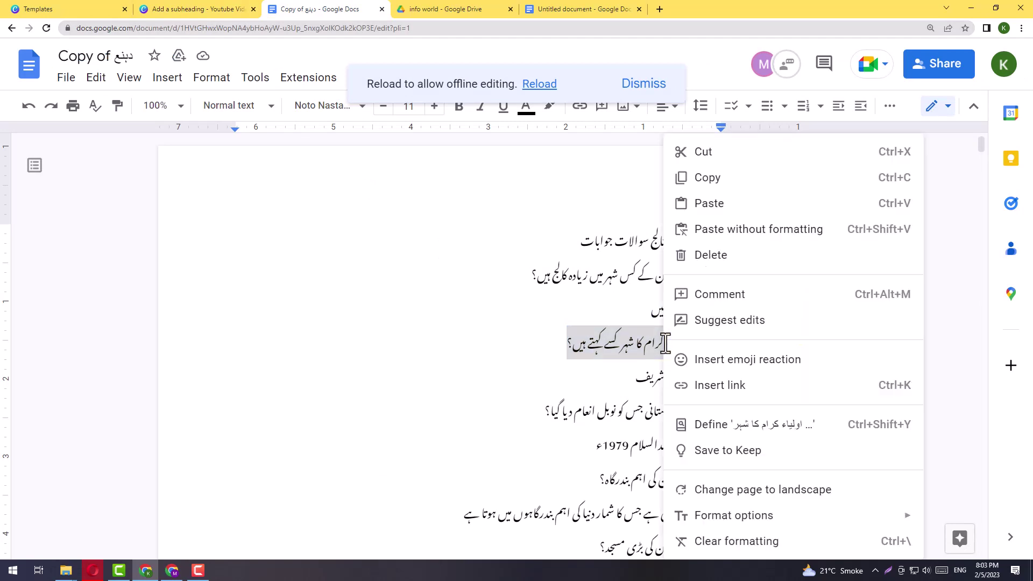
click(701, 178)
Paste the question اولیاء کرام کا شہر کسے کہتے ہیں؟ into page 2's banner heading.
click(199, 9)
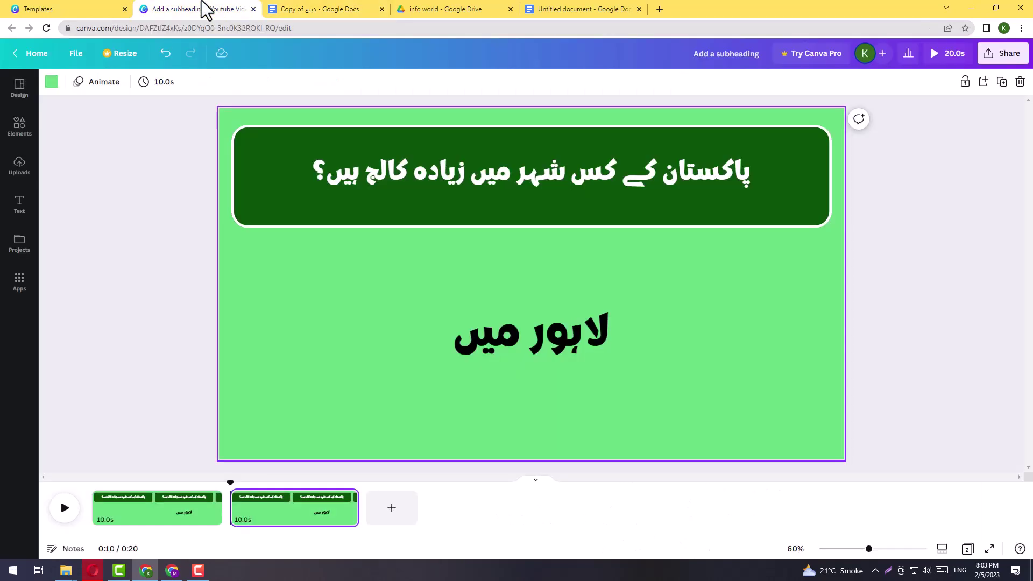
click(347, 175)
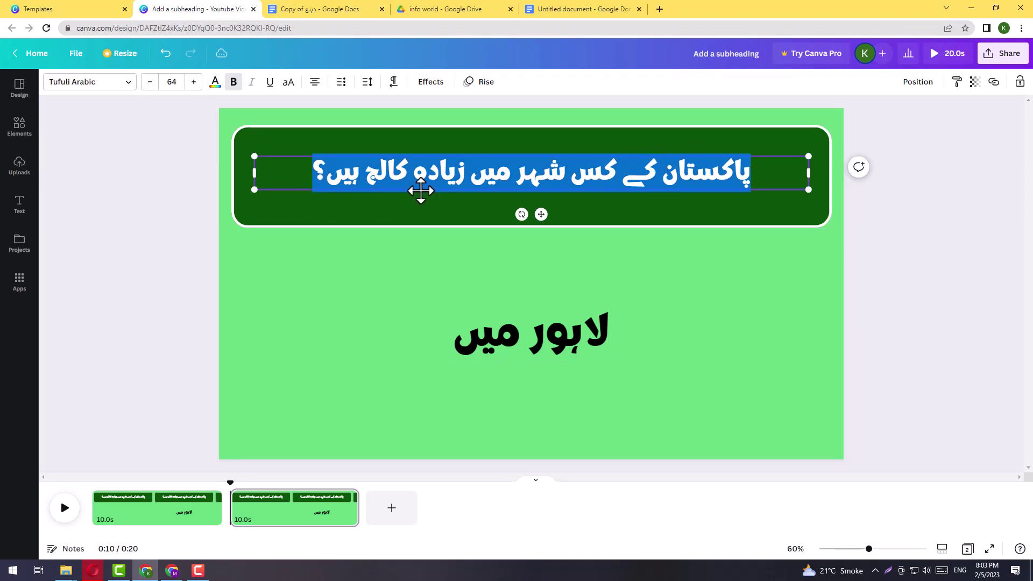
click(380, 192)
click(328, 170)
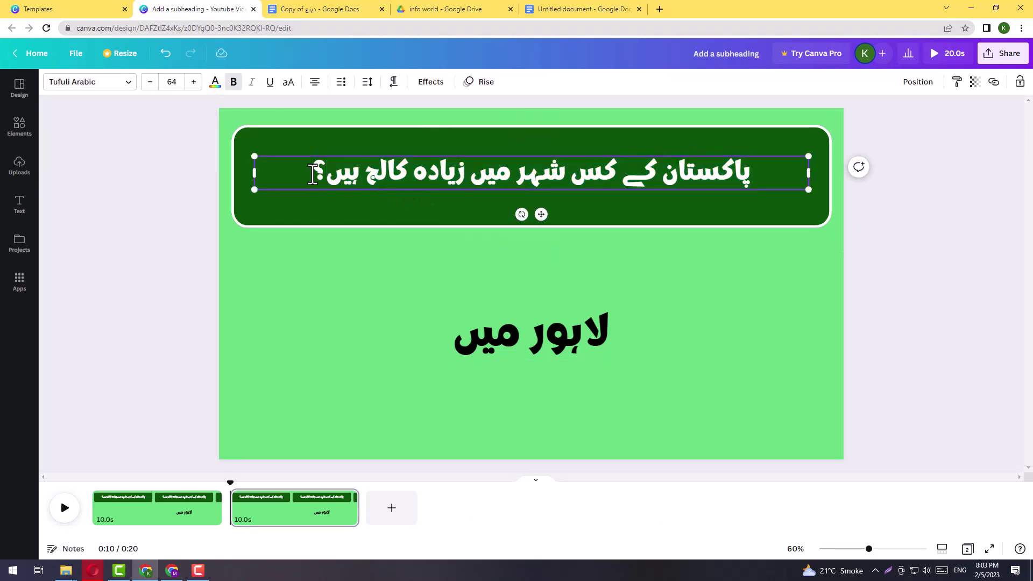
drag(313, 175, 758, 177)
right_click(499, 180)
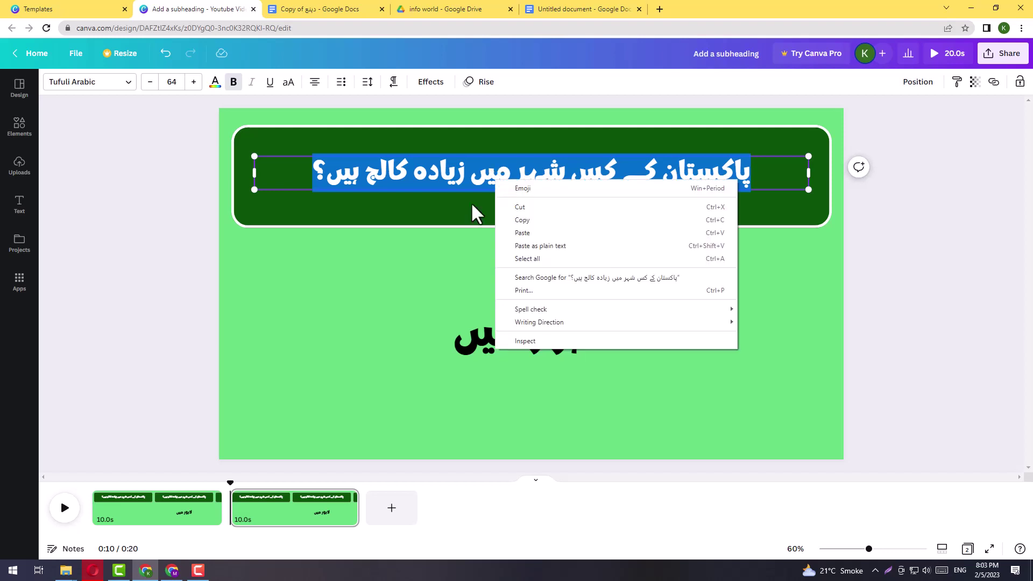
click(541, 235)
Copy ملتان شریف from the Google Doc and paste it over page 2's answer.
click(373, 312)
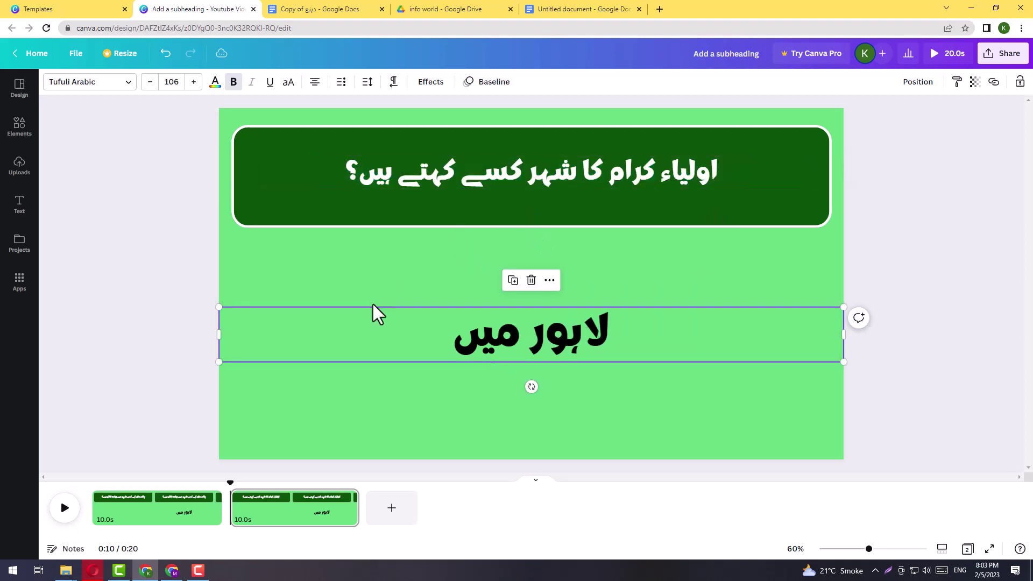
click(316, 8)
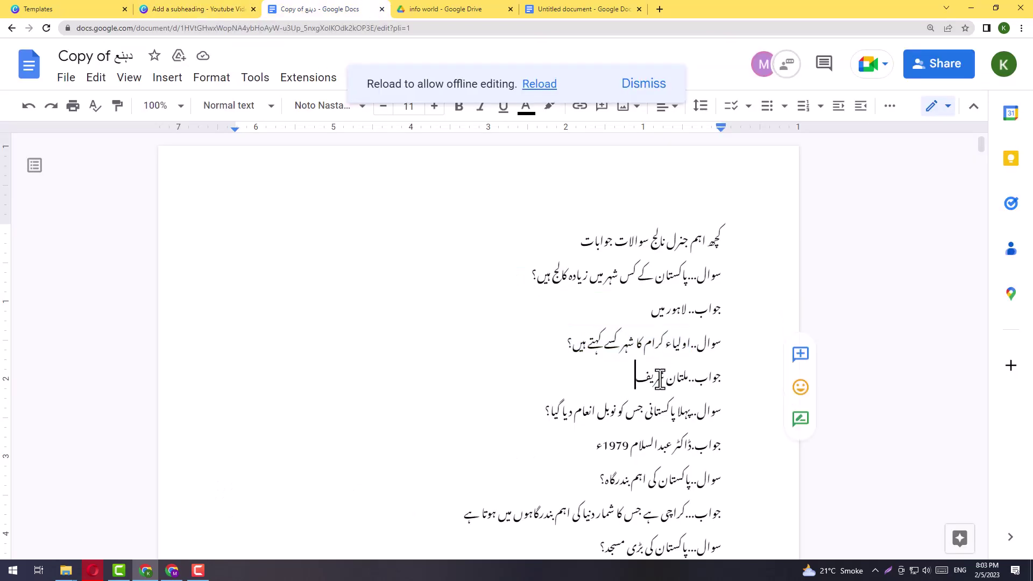
drag(636, 377, 684, 381)
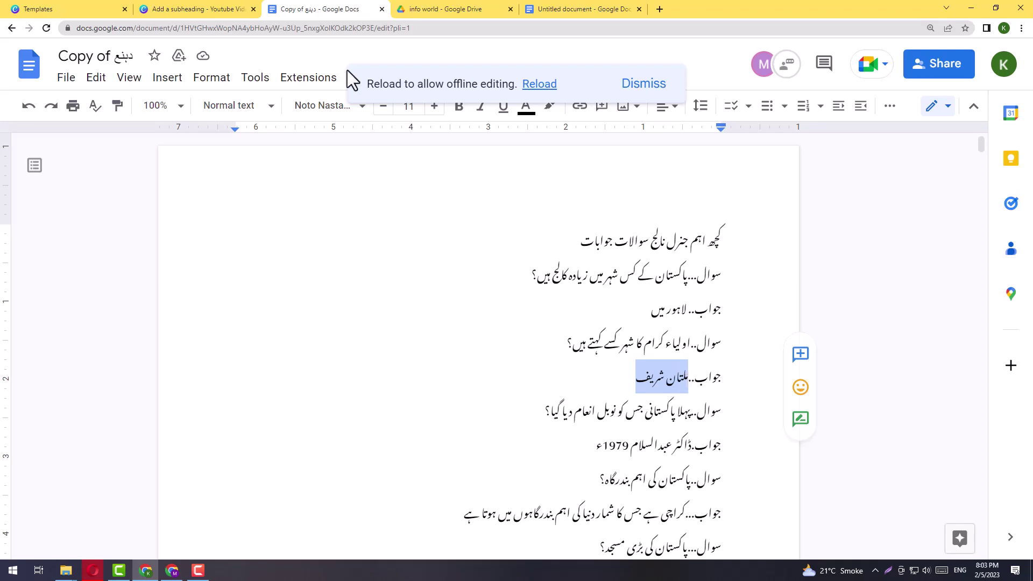
click(233, 8)
double_click(519, 352)
click(519, 352)
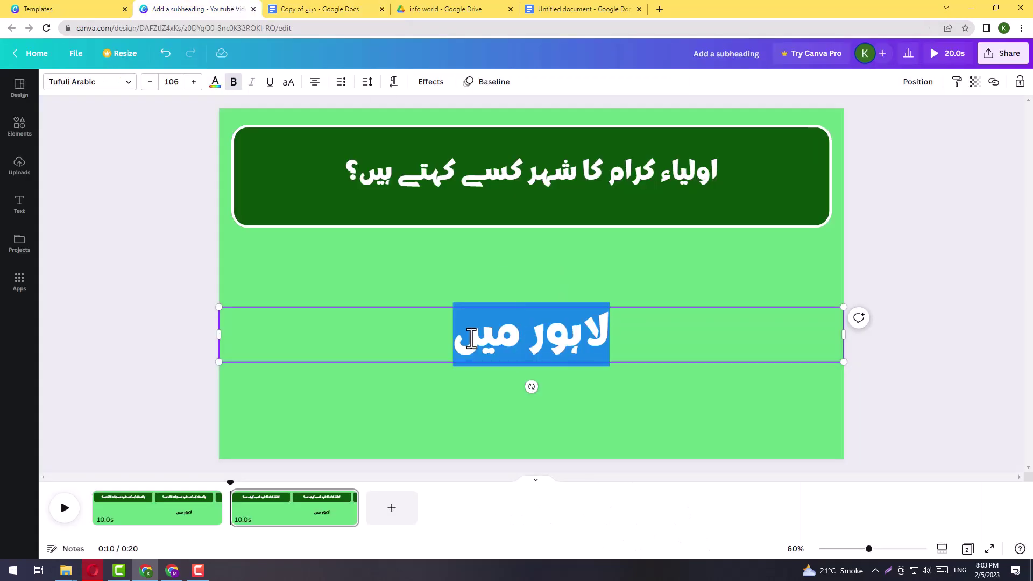
right_click(470, 339)
click(512, 403)
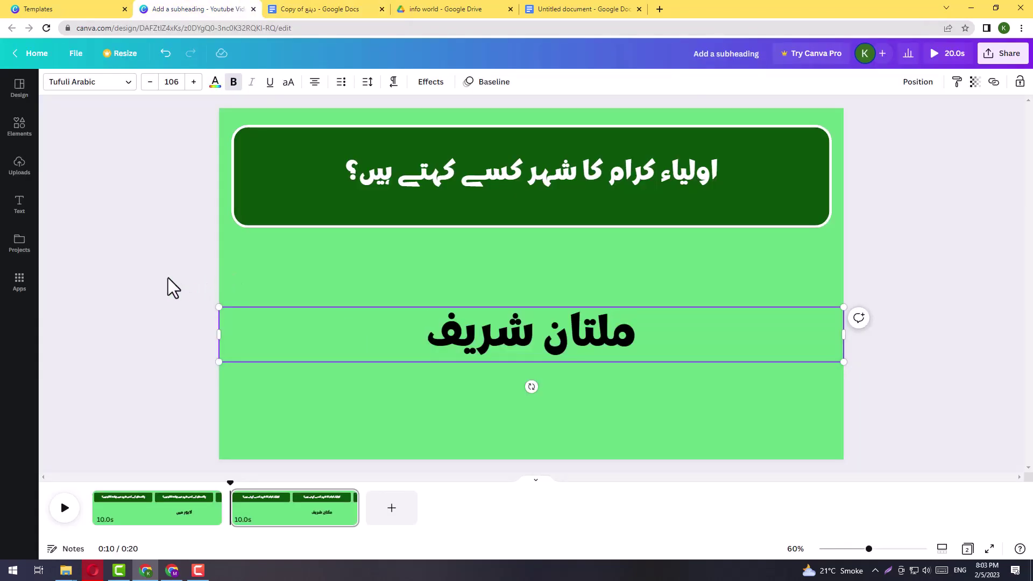
click(182, 296)
click(254, 503)
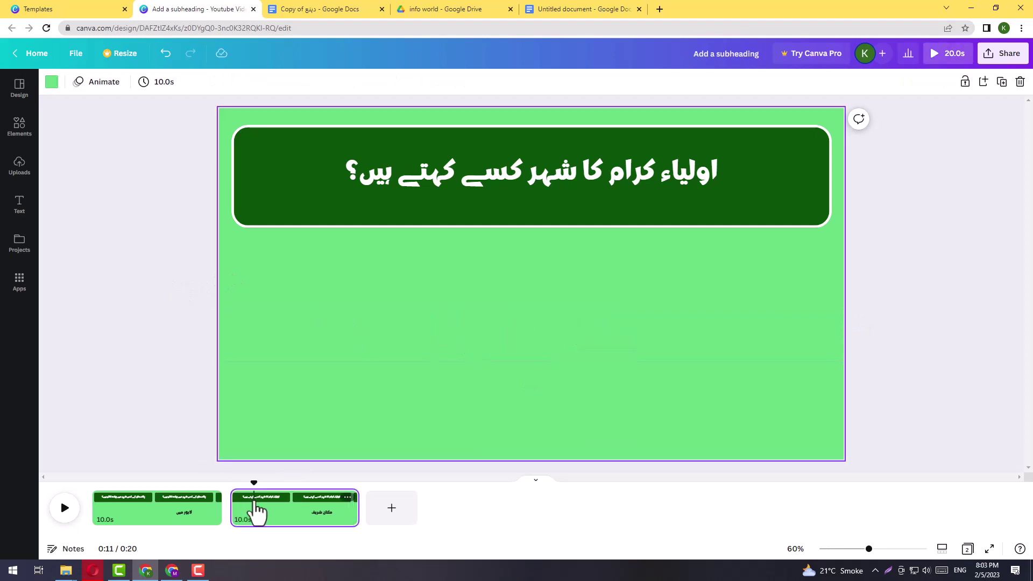
Copy the Nobel Prize question from the Google Doc into page 3's banner heading.
click(333, 9)
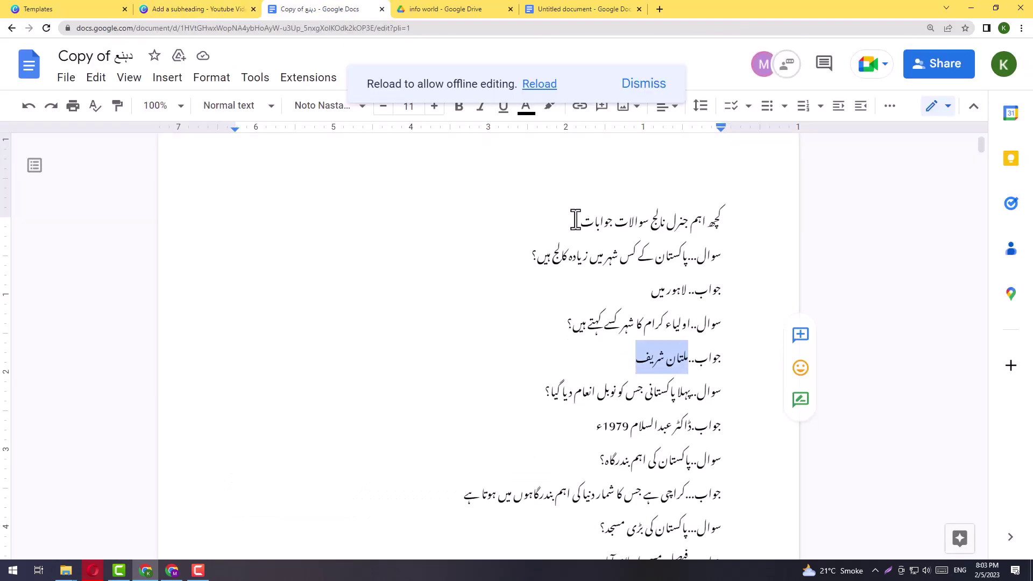
scroll(575, 219, down, 2)
drag(521, 302, 692, 306)
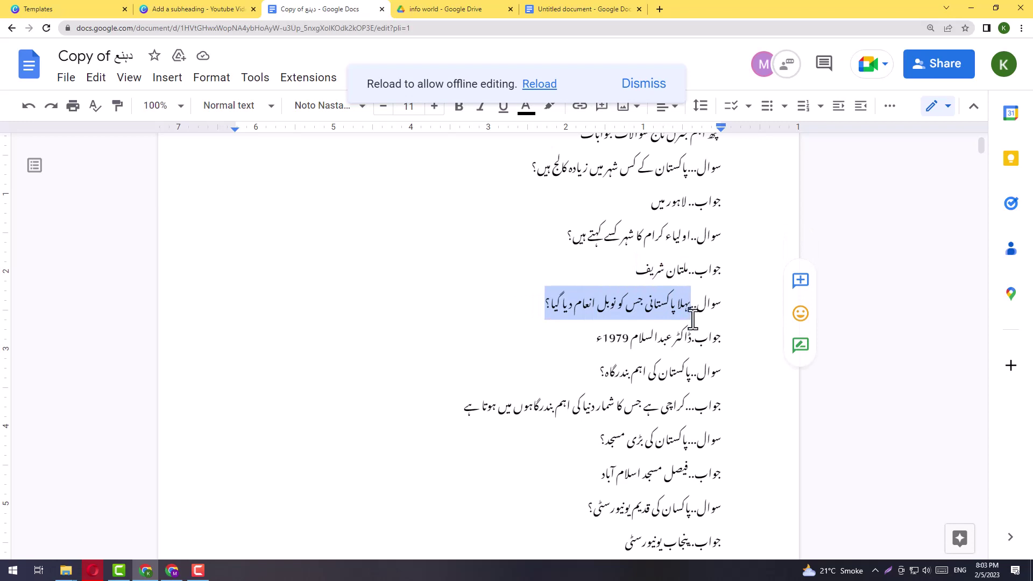
click(205, 9)
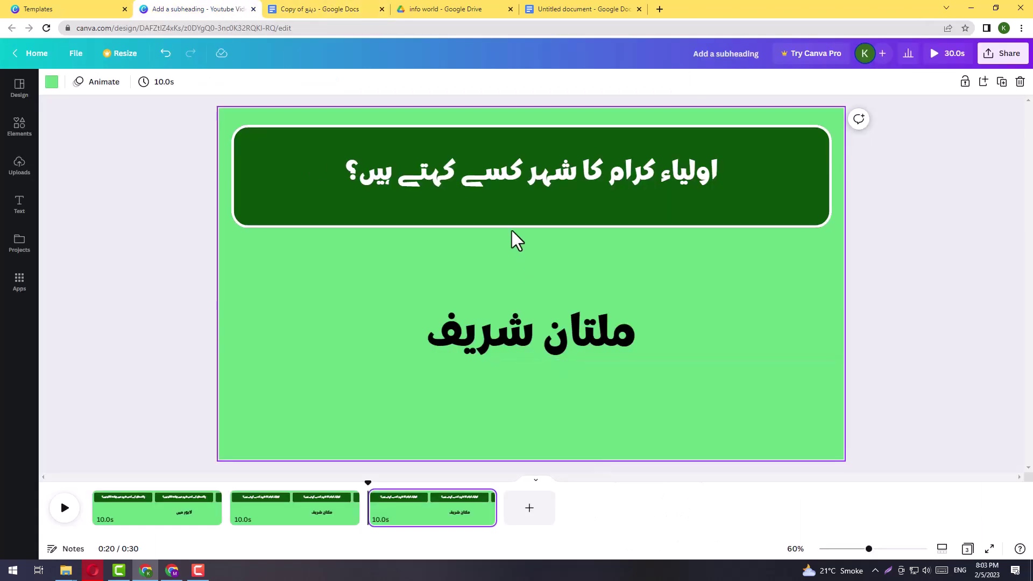
triple_click(507, 176)
right_click(507, 176)
click(504, 252)
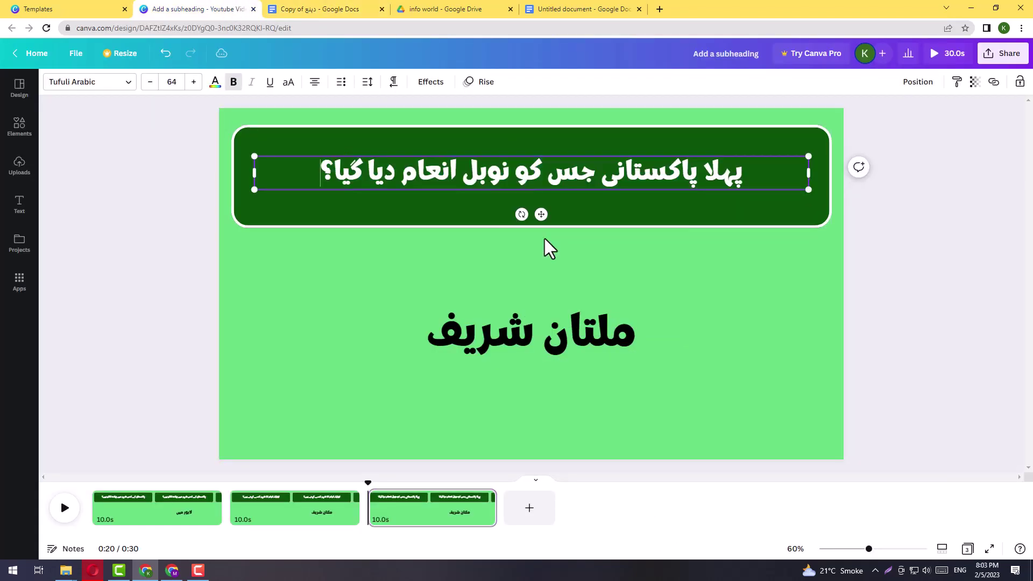
Replace page 3's answer with ڈاکٹر عبدالسلام 1979ء copied from the Google Doc.
click(293, 10)
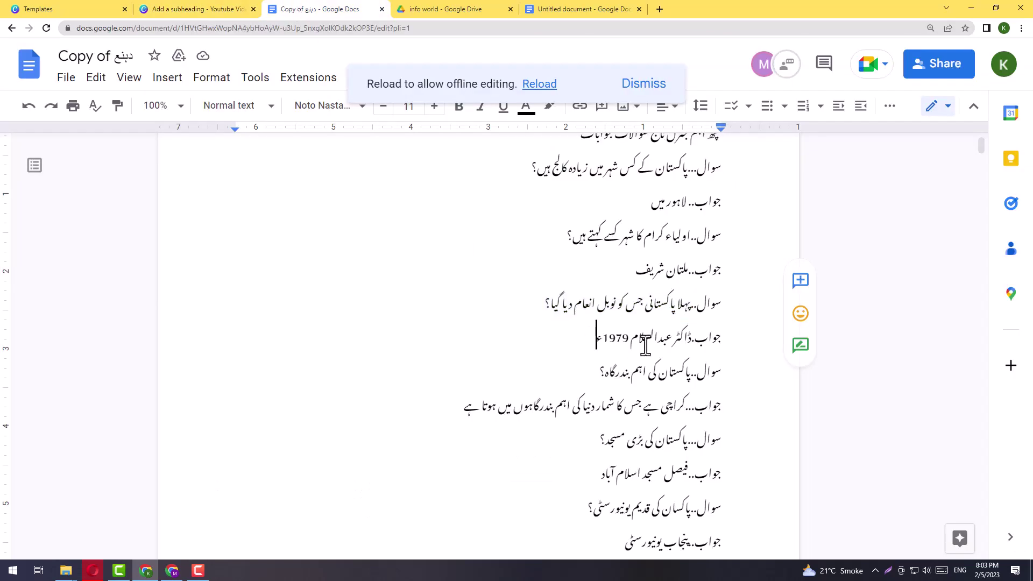
drag(596, 343, 699, 353)
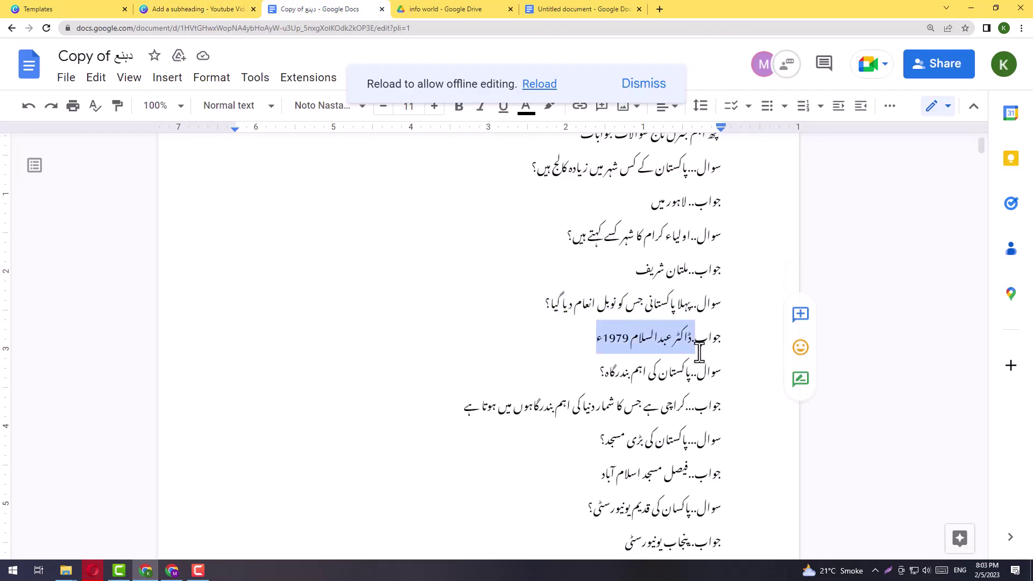
click(225, 10)
click(552, 323)
triple_click(550, 322)
right_click(550, 323)
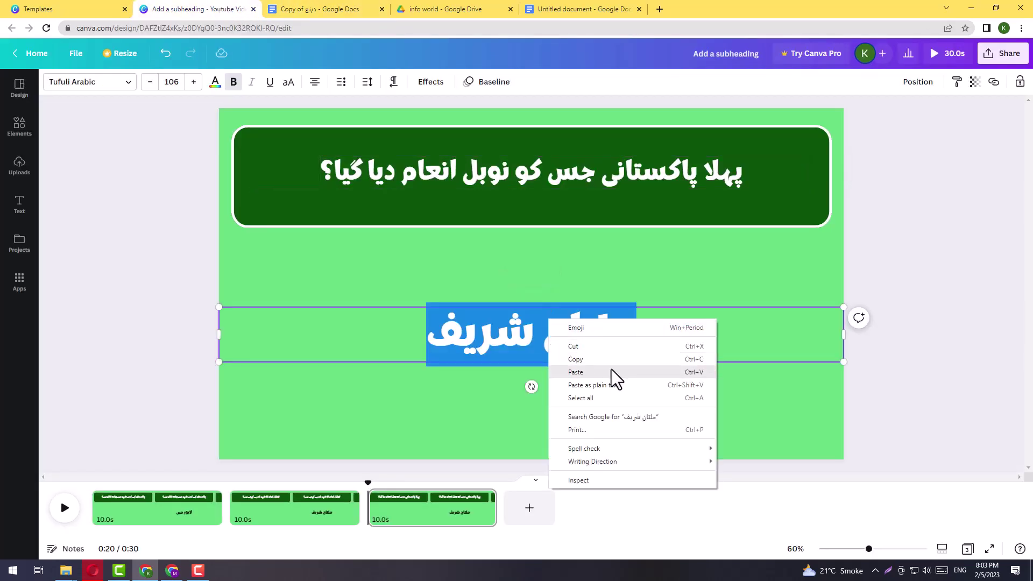
click(588, 373)
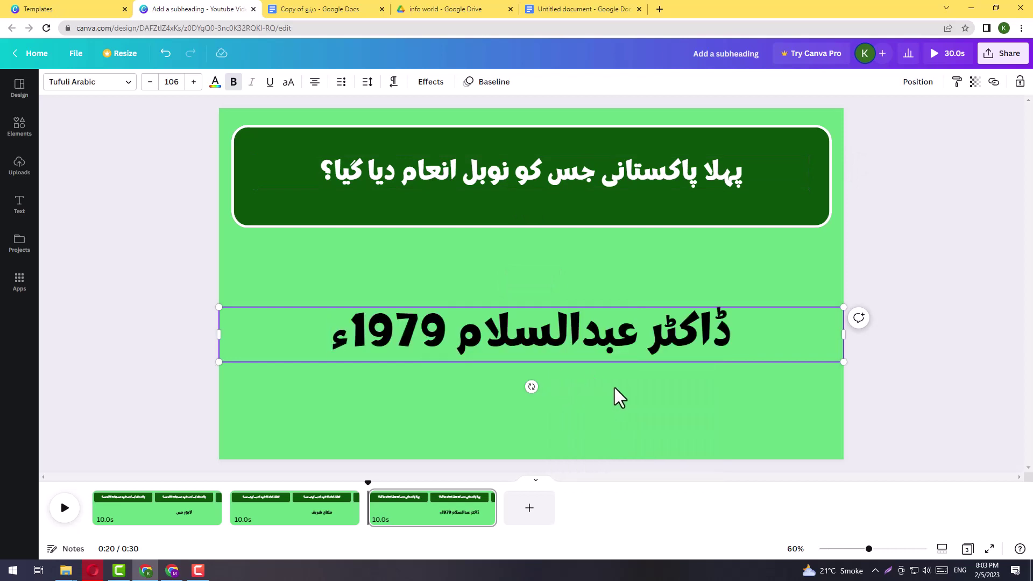
triple_click(474, 329)
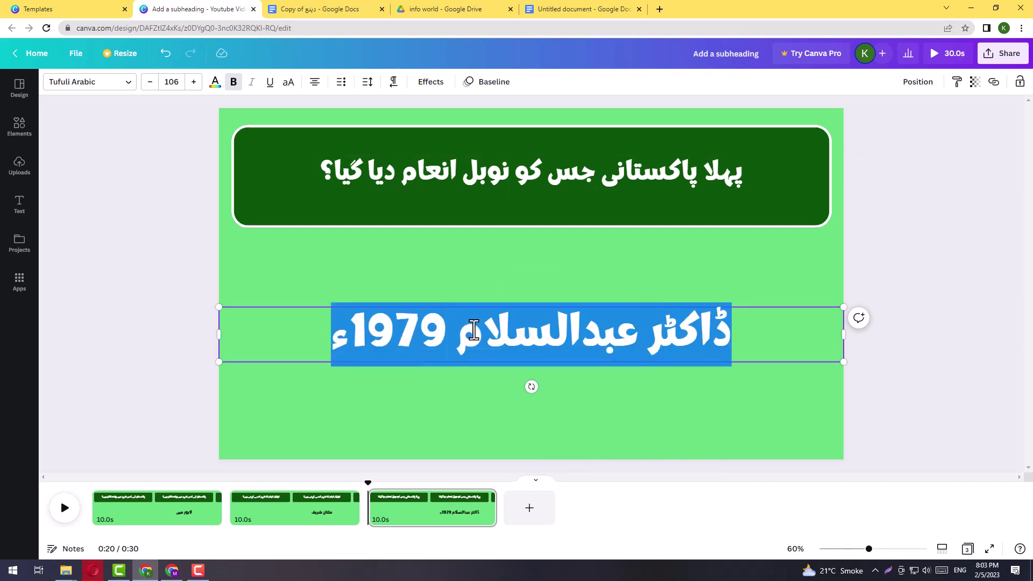
right_click(473, 331)
click(394, 390)
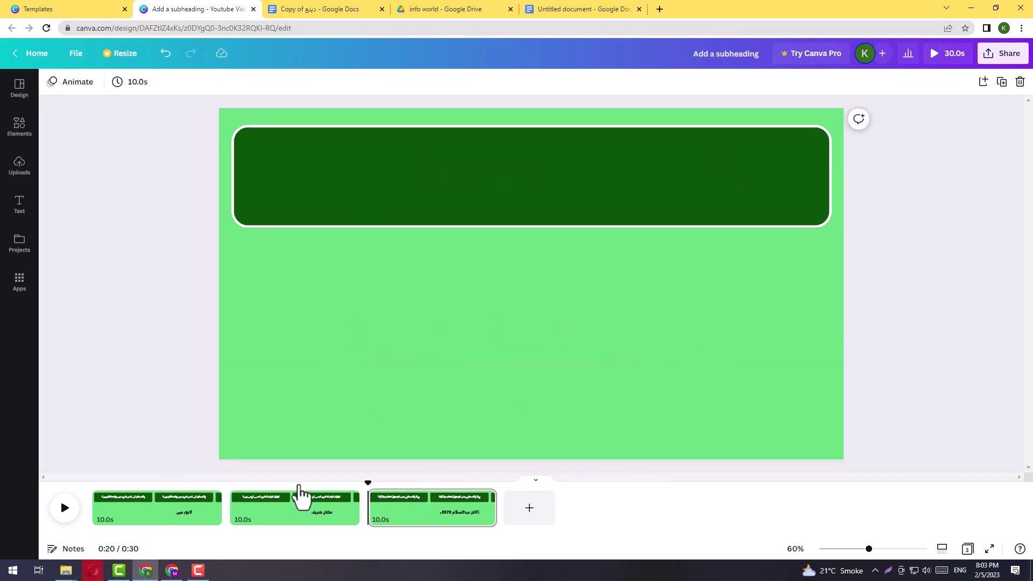
click(92, 511)
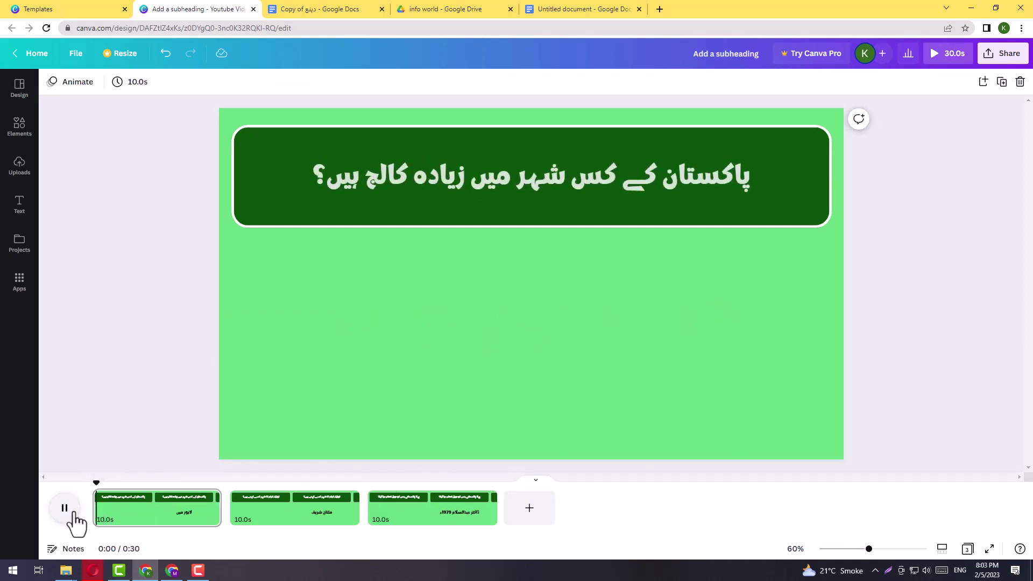
click(69, 512)
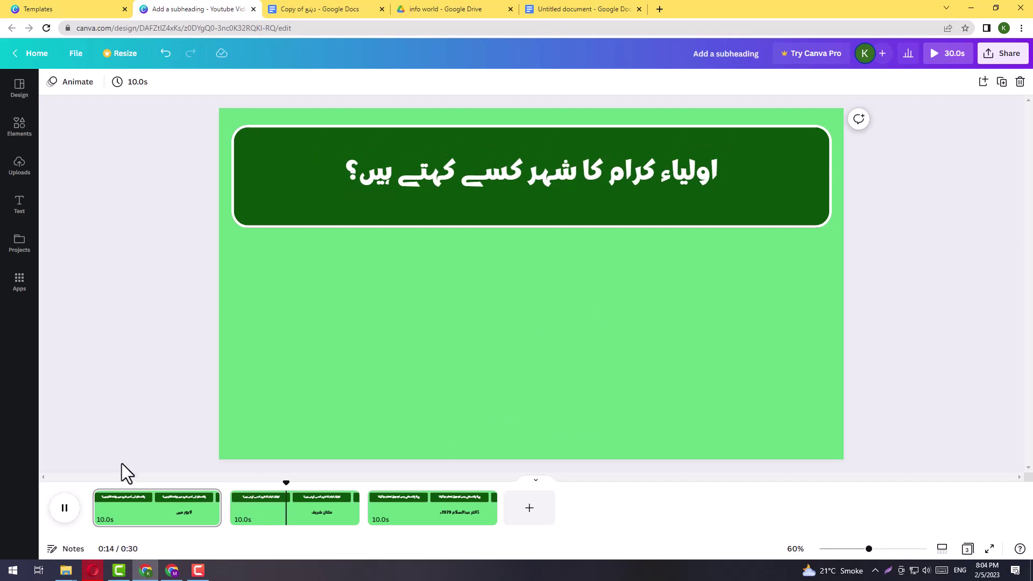
click(65, 509)
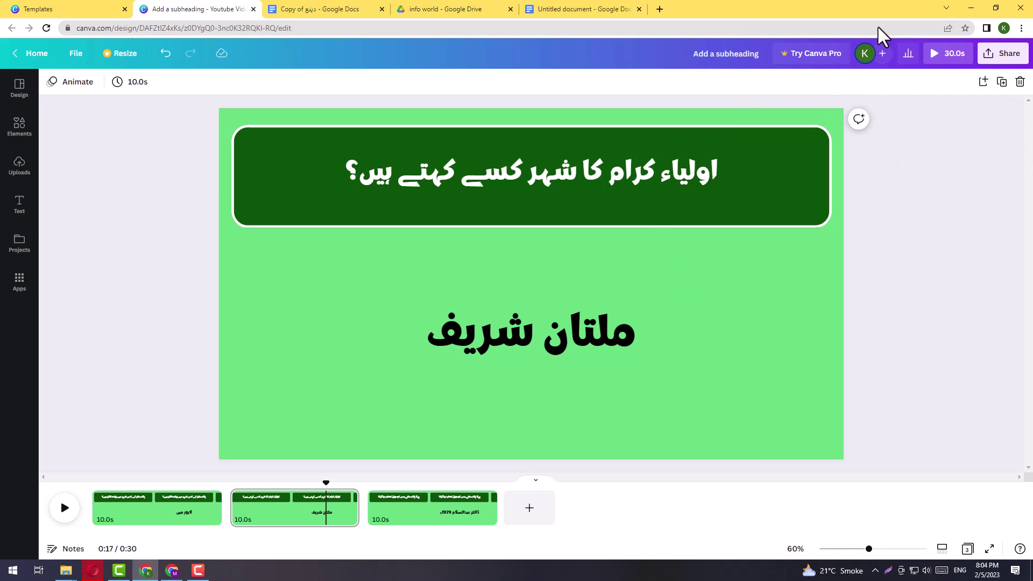
Go to youtube.com in a new tab and open YouTube Studio.
click(658, 9)
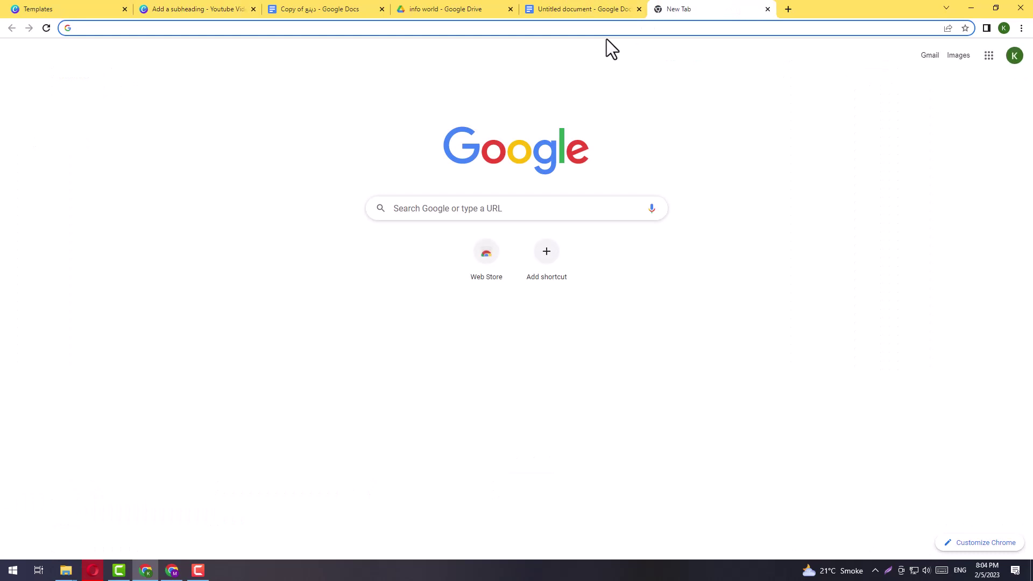
text(youtube.com)
key(Return)
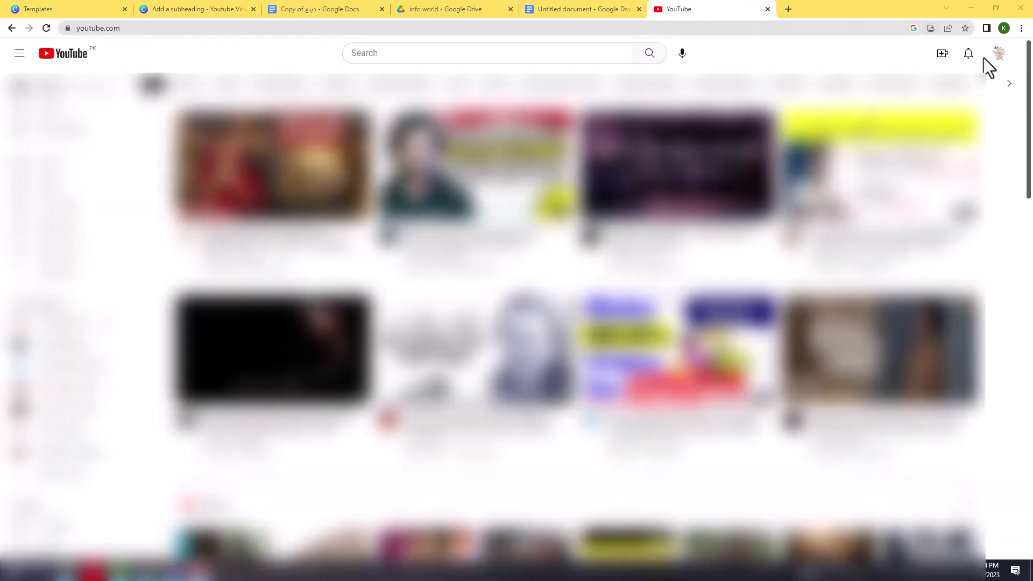
click(999, 54)
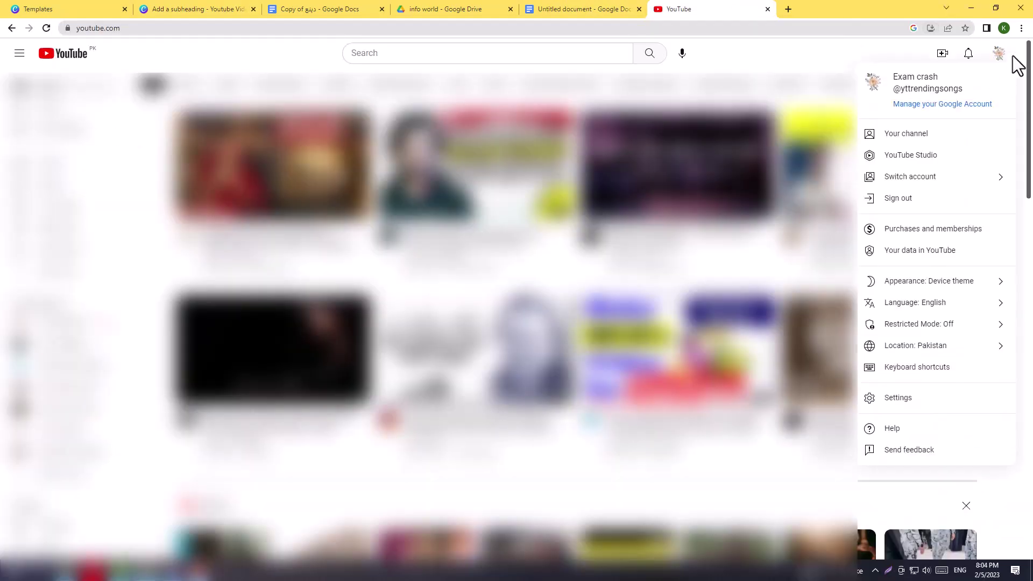
click(894, 161)
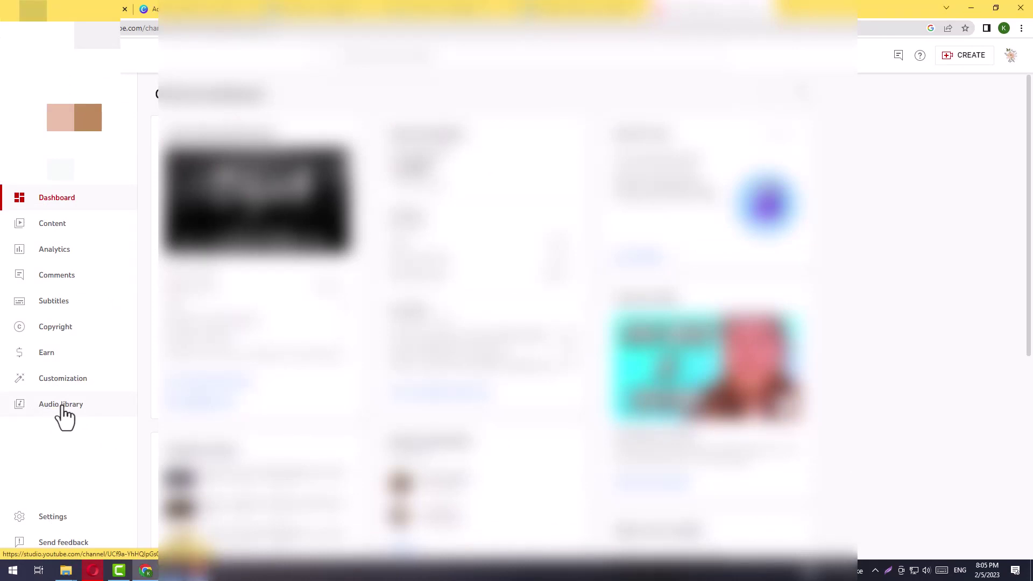
Preview the Ice & Fire track in the Audio library and download it as MP3.
click(70, 413)
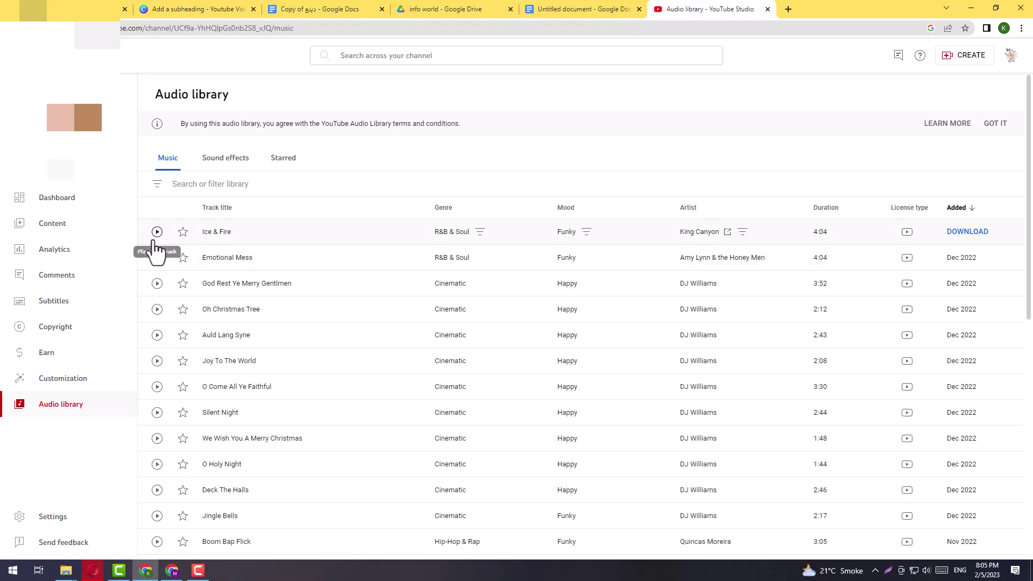
click(157, 231)
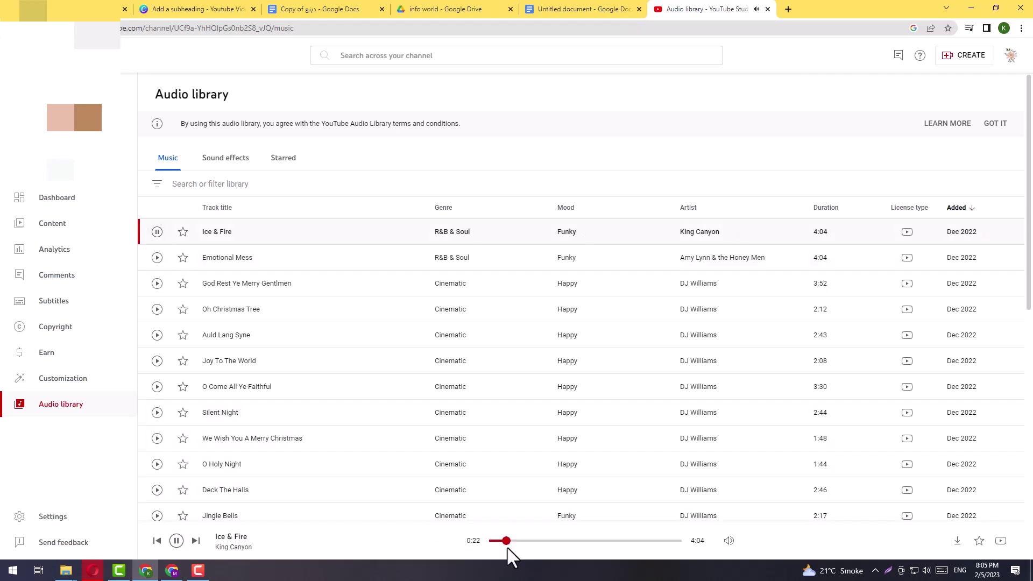
click(157, 231)
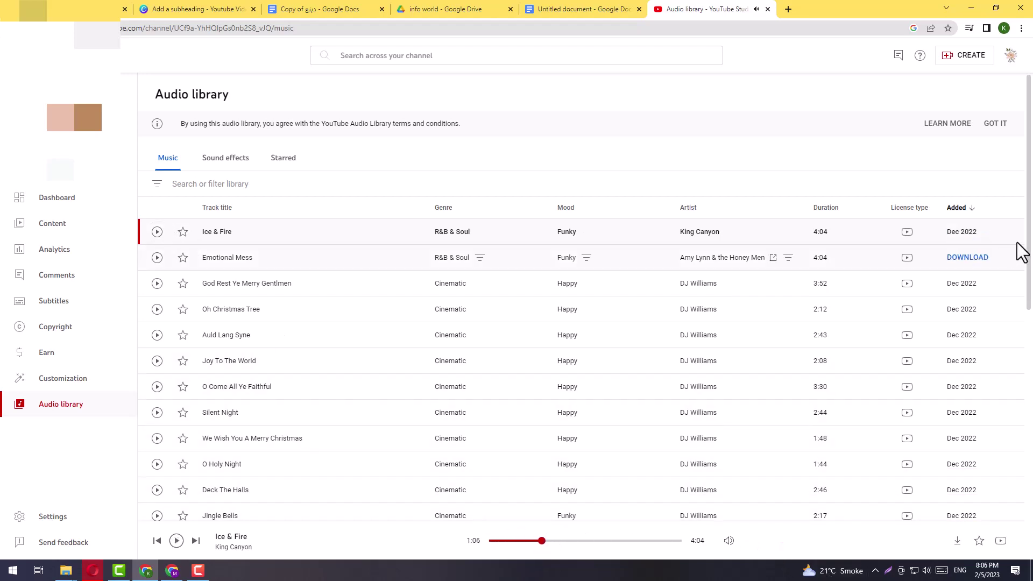
click(971, 239)
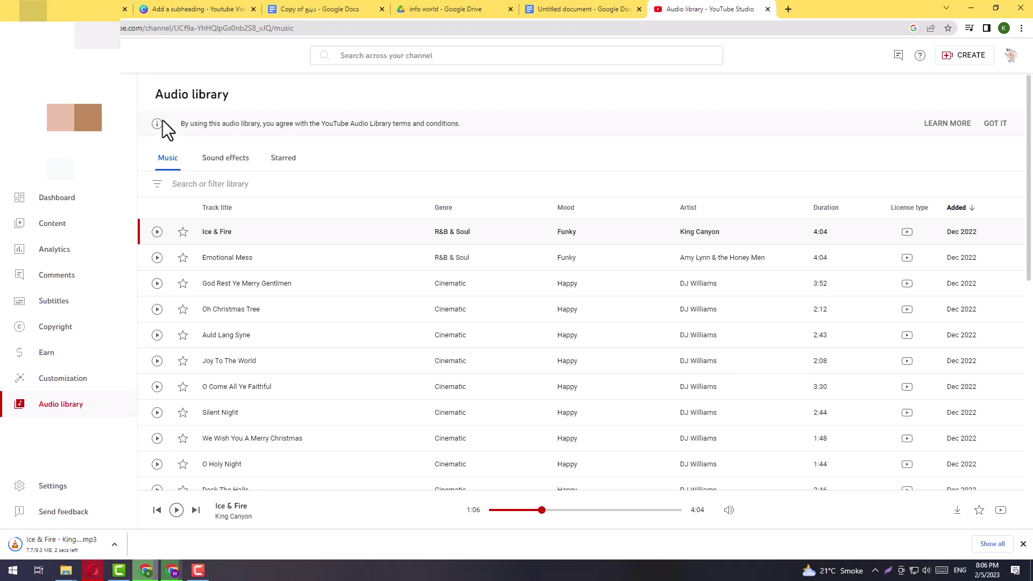
click(174, 9)
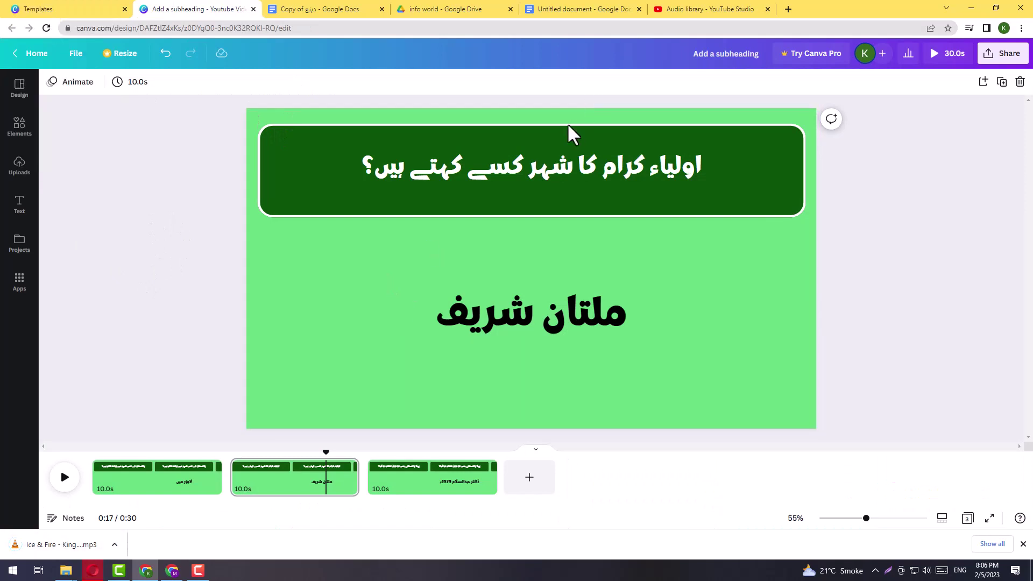
Upload the downloaded Ice & Fire mp3 into Canva's Uploads.
click(114, 544)
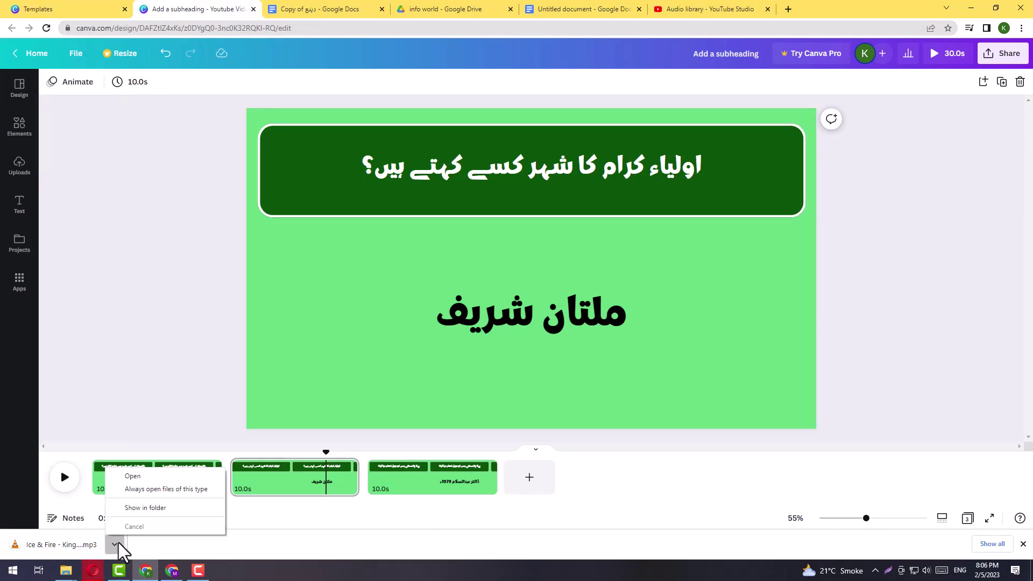
click(142, 504)
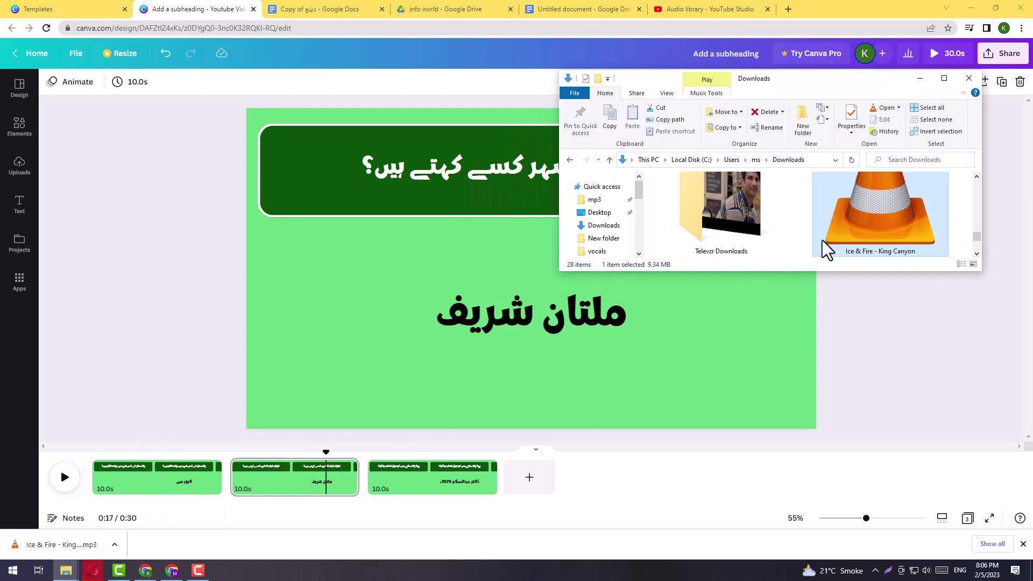
drag(877, 215, 85, 270)
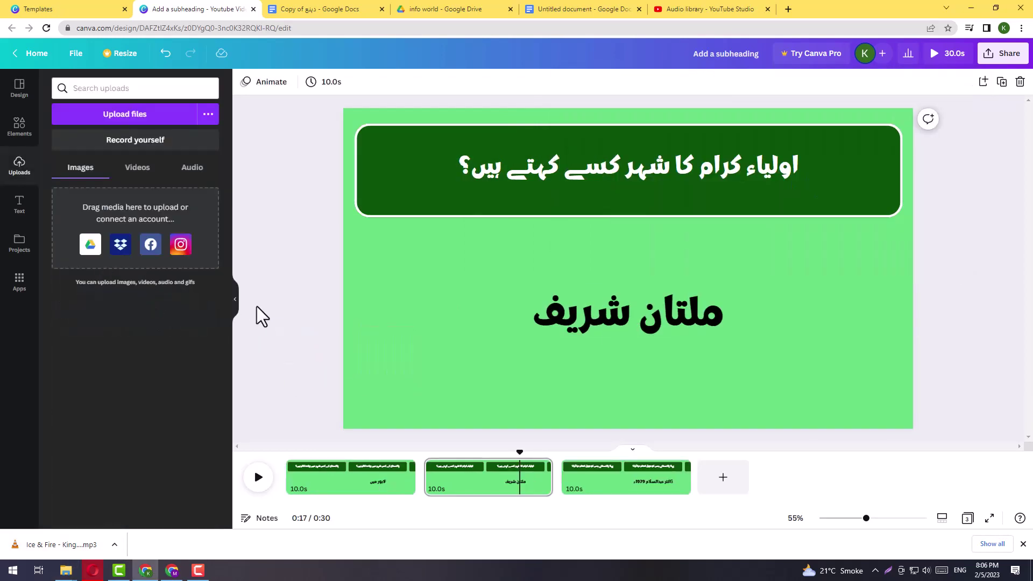
click(192, 171)
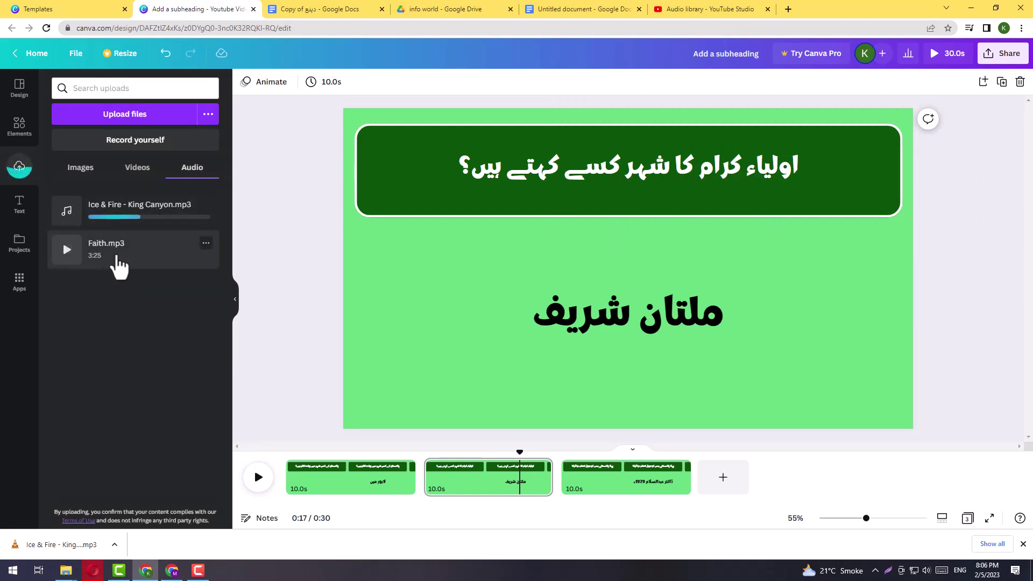
Add Faith.mp3 to the timeline, starting at 0s under all three pages.
drag(104, 262, 286, 496)
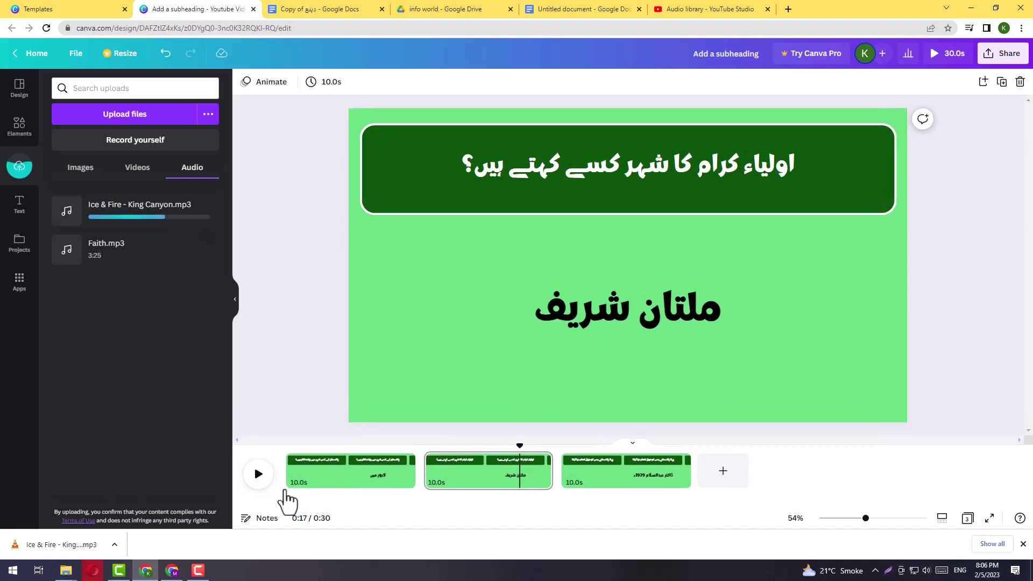
mouse_move(103, 247)
mouse_down()
mouse_move(282, 469)
mouse_move(329, 498)
mouse_up()
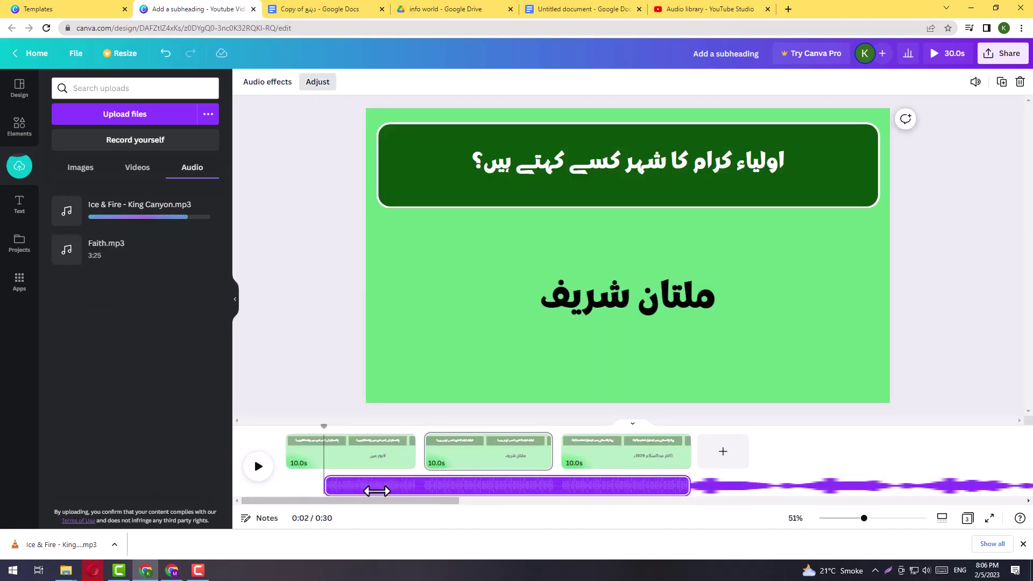
click(399, 487)
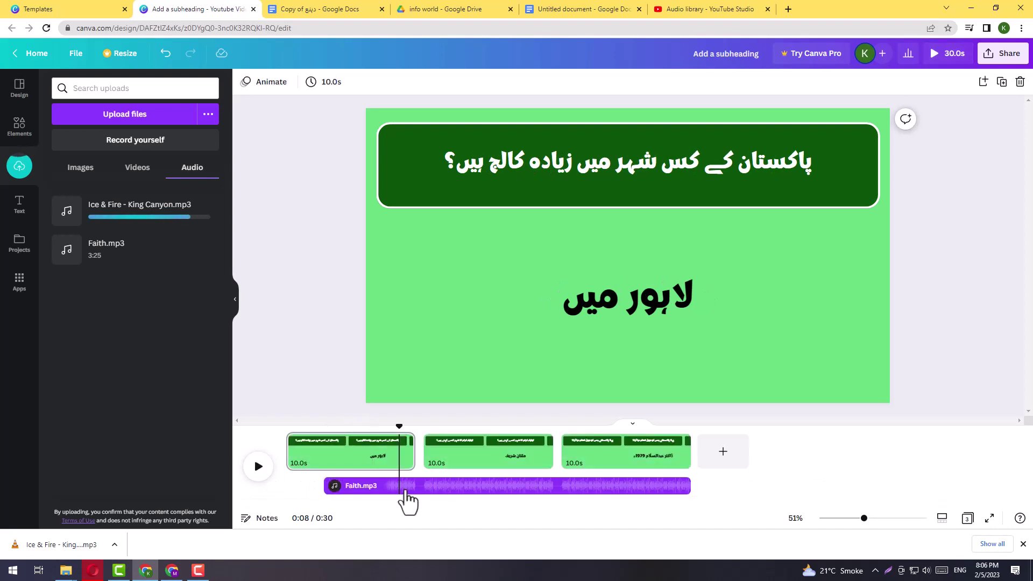
drag(408, 487, 321, 490)
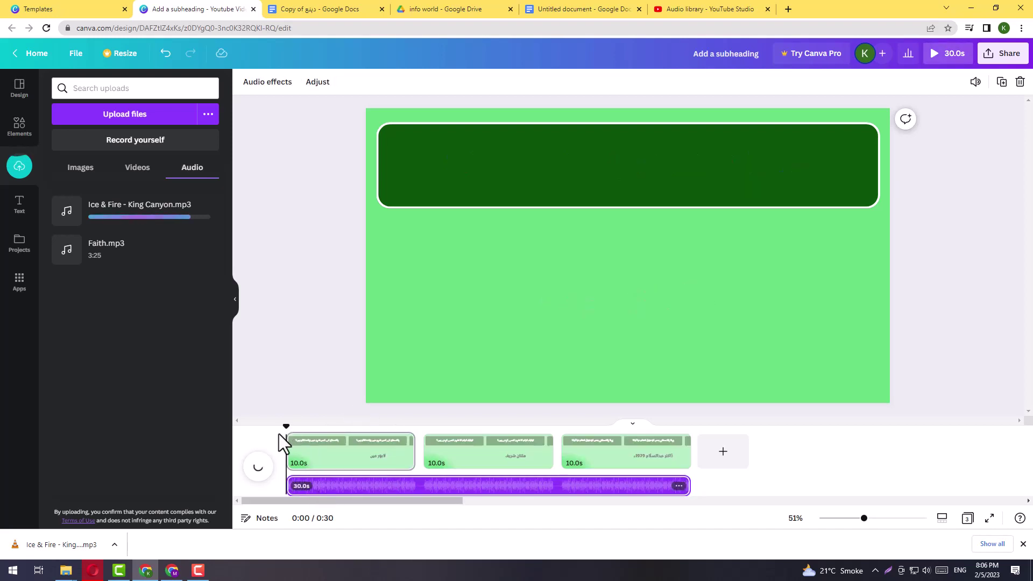
click(235, 299)
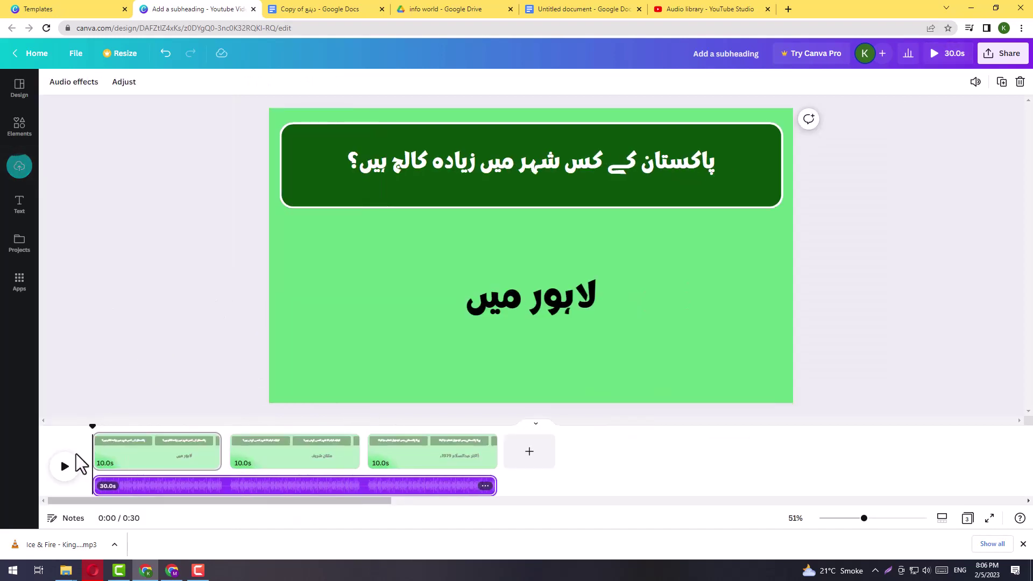
click(65, 466)
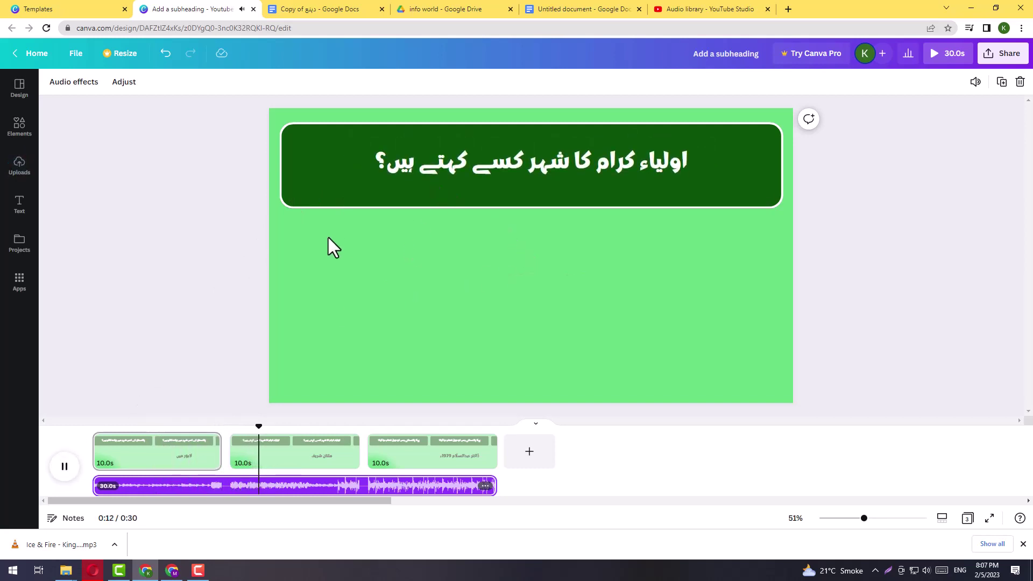
click(65, 467)
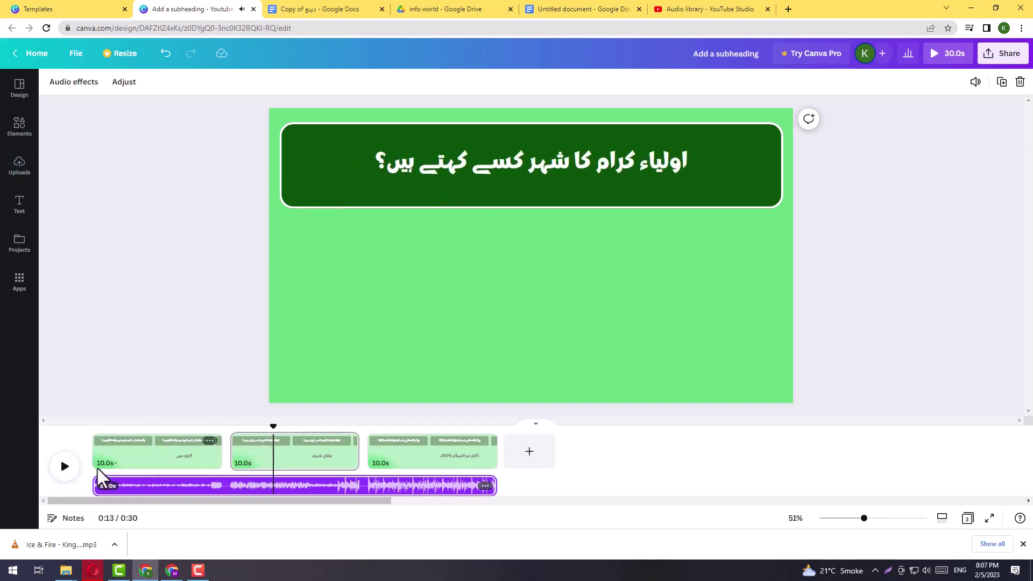
click(168, 294)
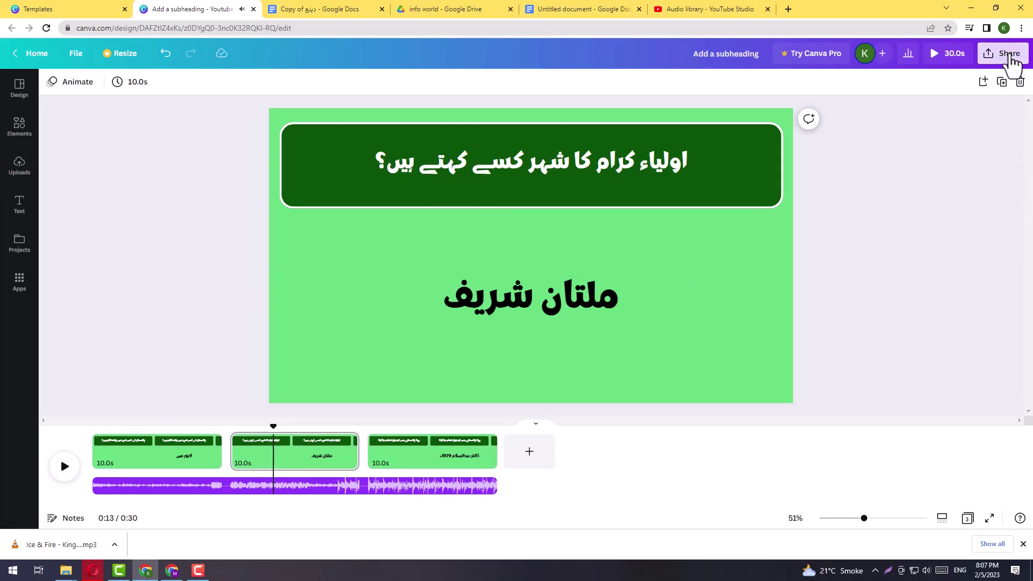
Download all three pages as an MP4 video at 1080p.
click(1004, 53)
click(859, 318)
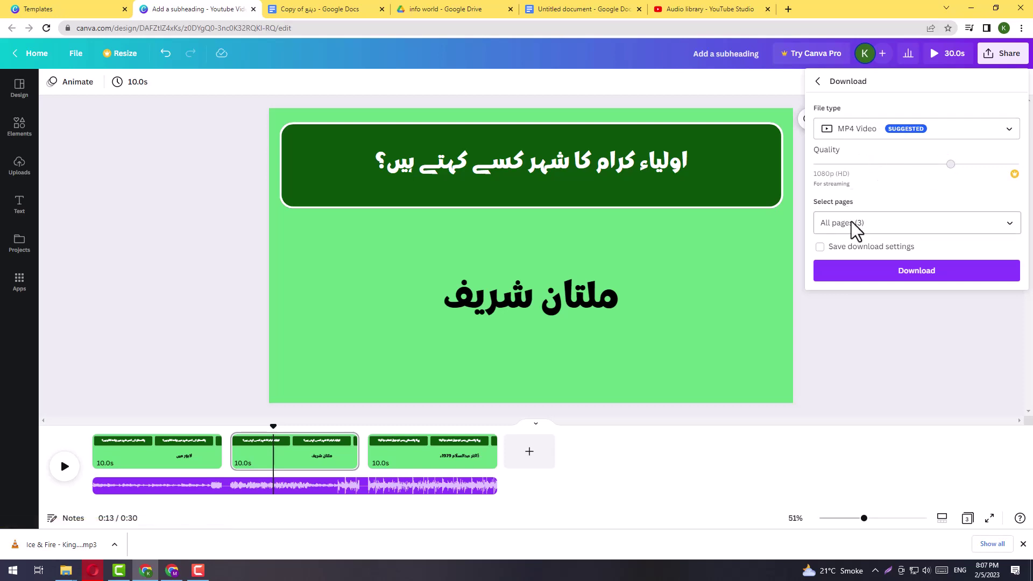
click(889, 277)
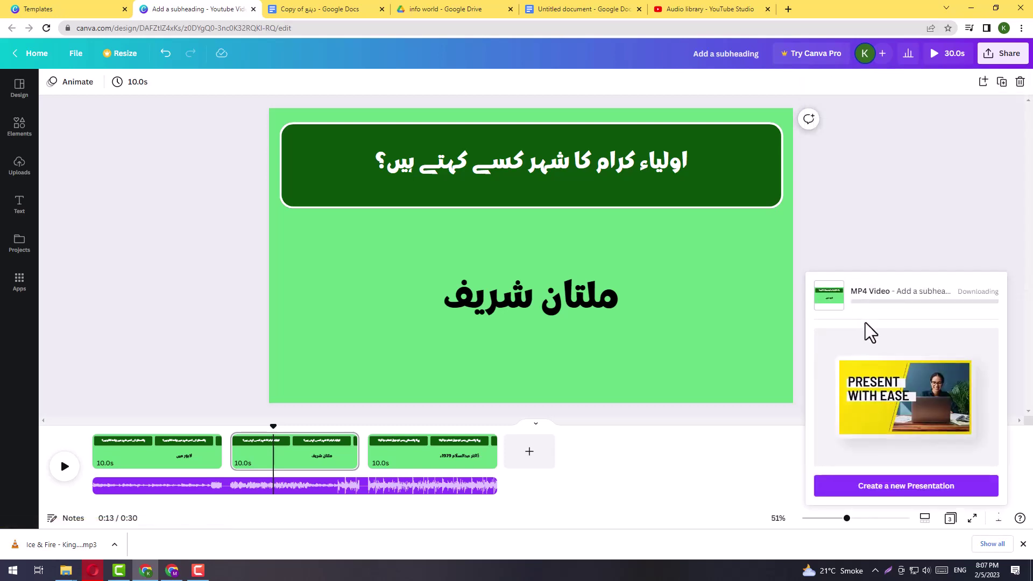